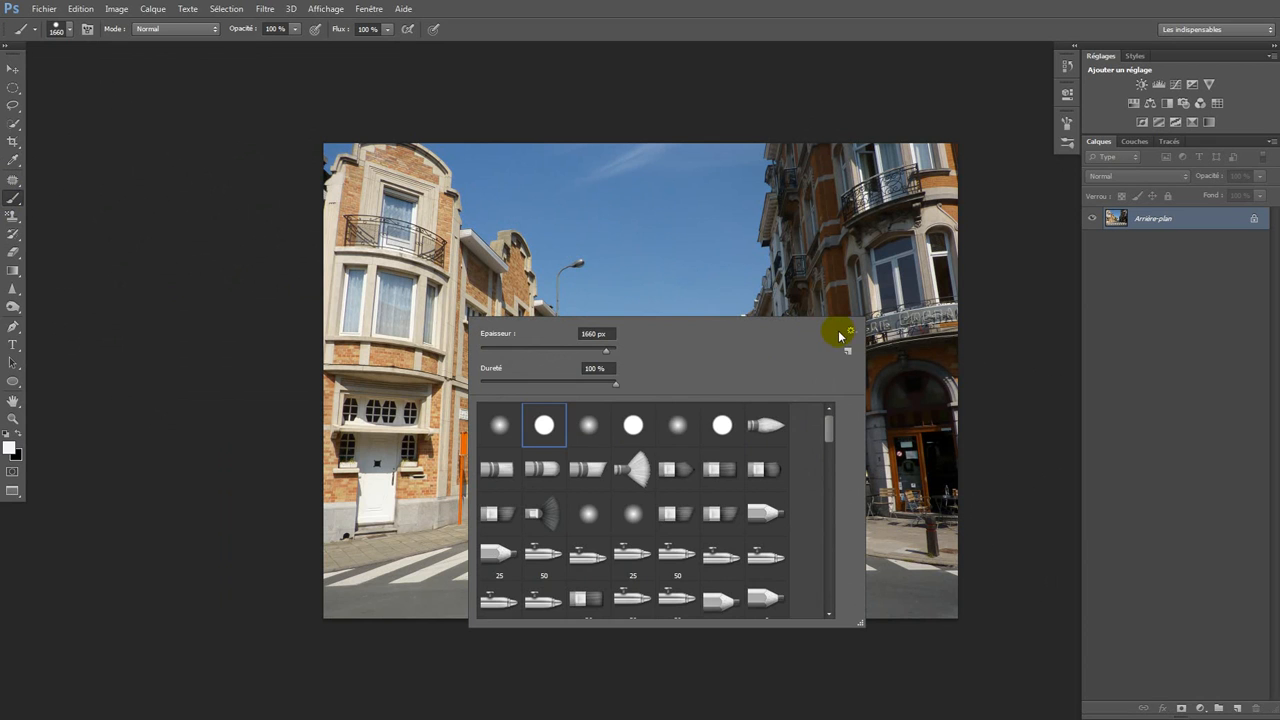
Step: Place the manteau-femme-monshowroom image from the desktop into the street photo as a new layer
left_click(140, 327)
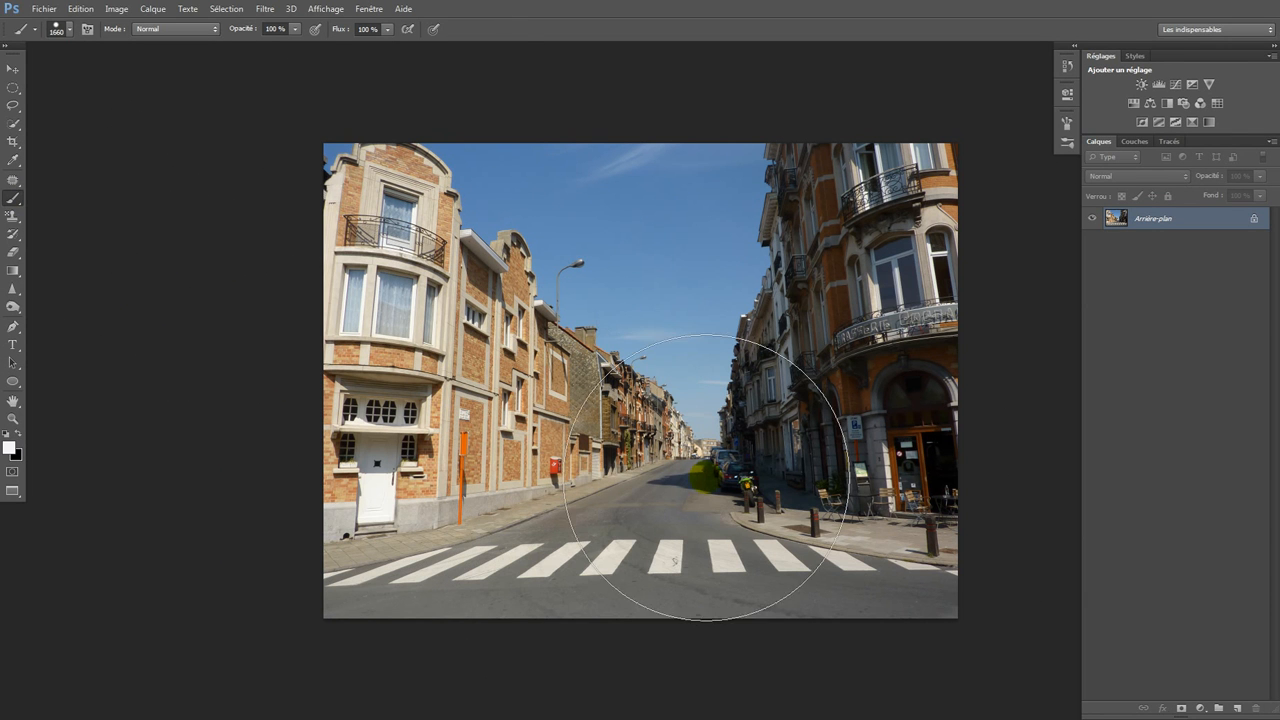
left_click(43, 8)
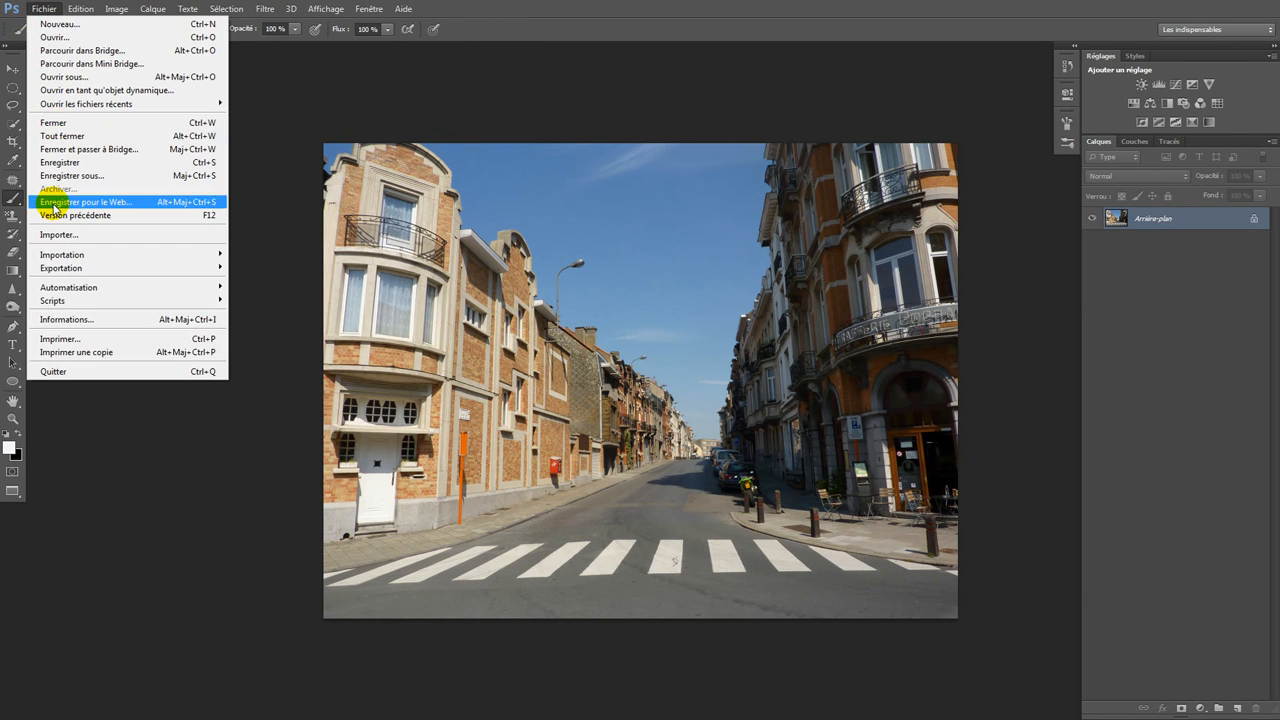
left_click(60, 236)
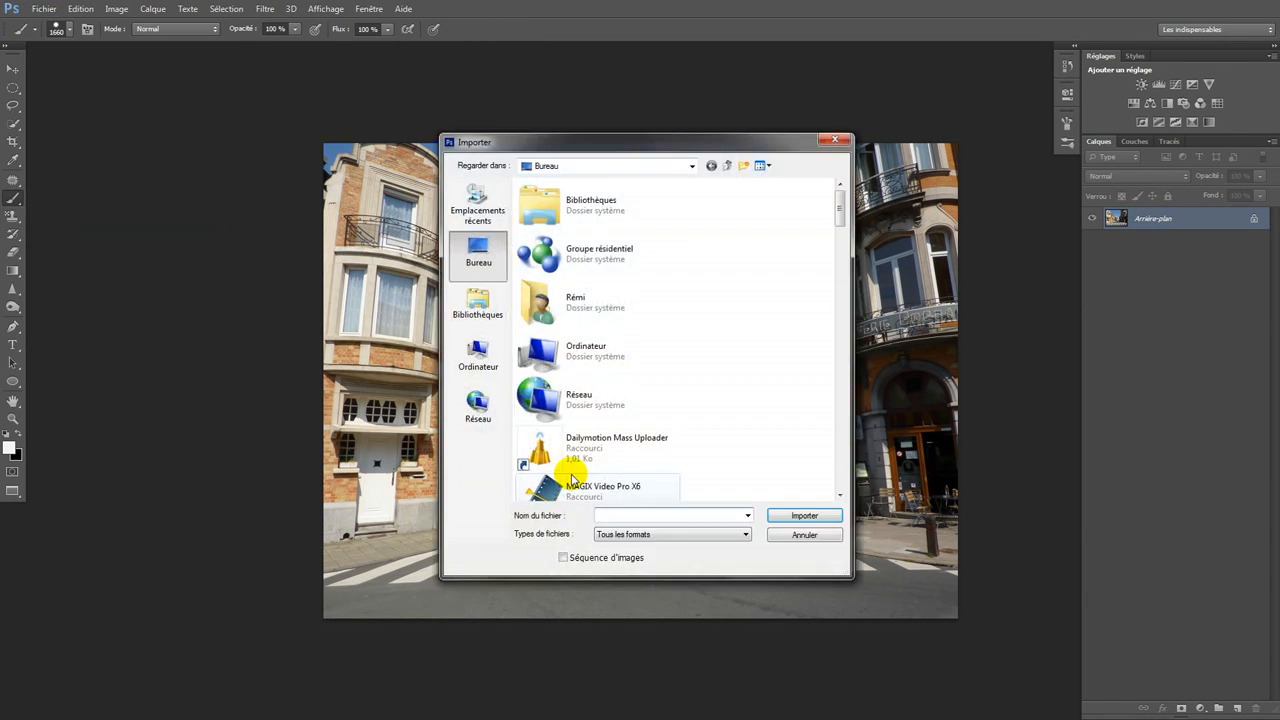
scroll(710, 380, "down", 15)
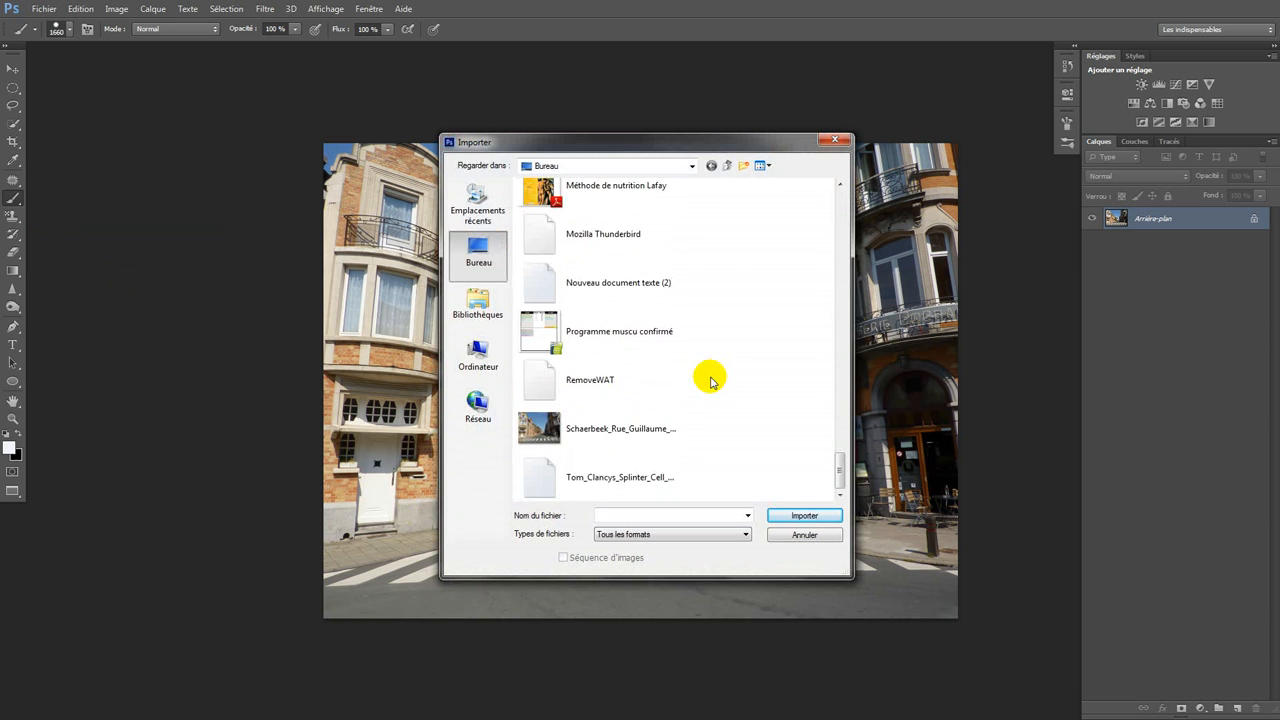
scroll(678, 398, "up", 2)
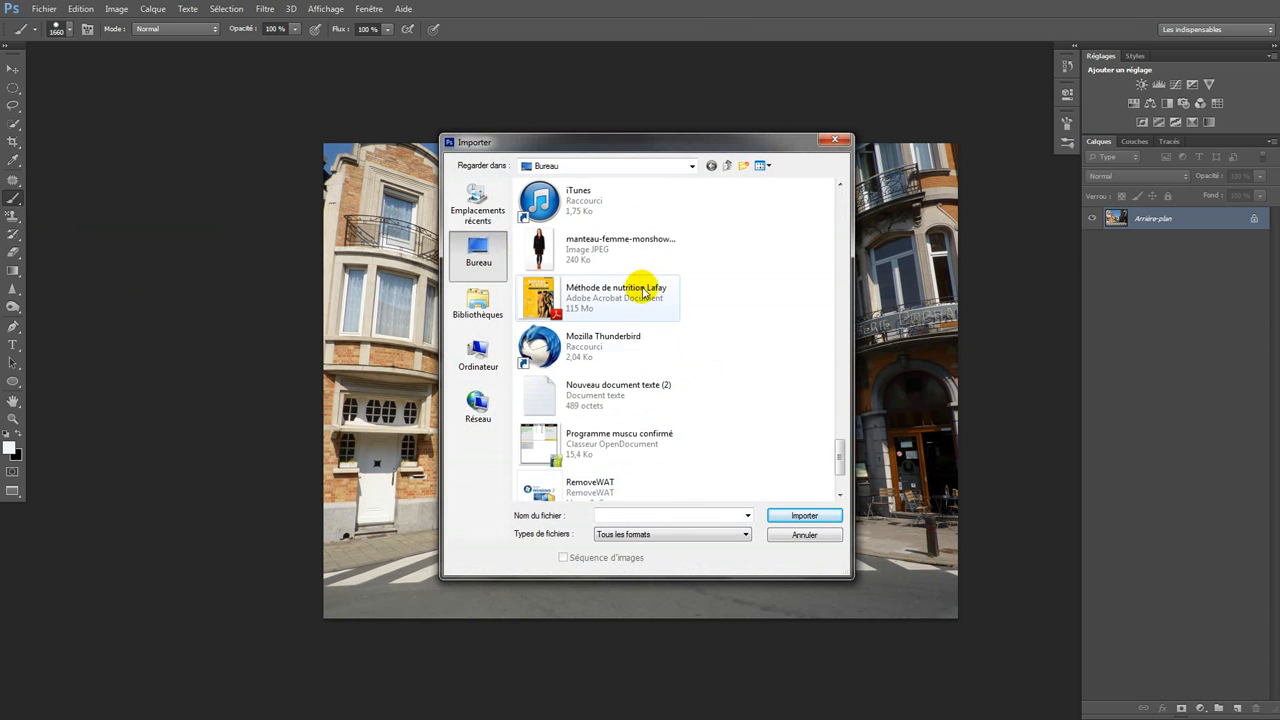
double_click(643, 251)
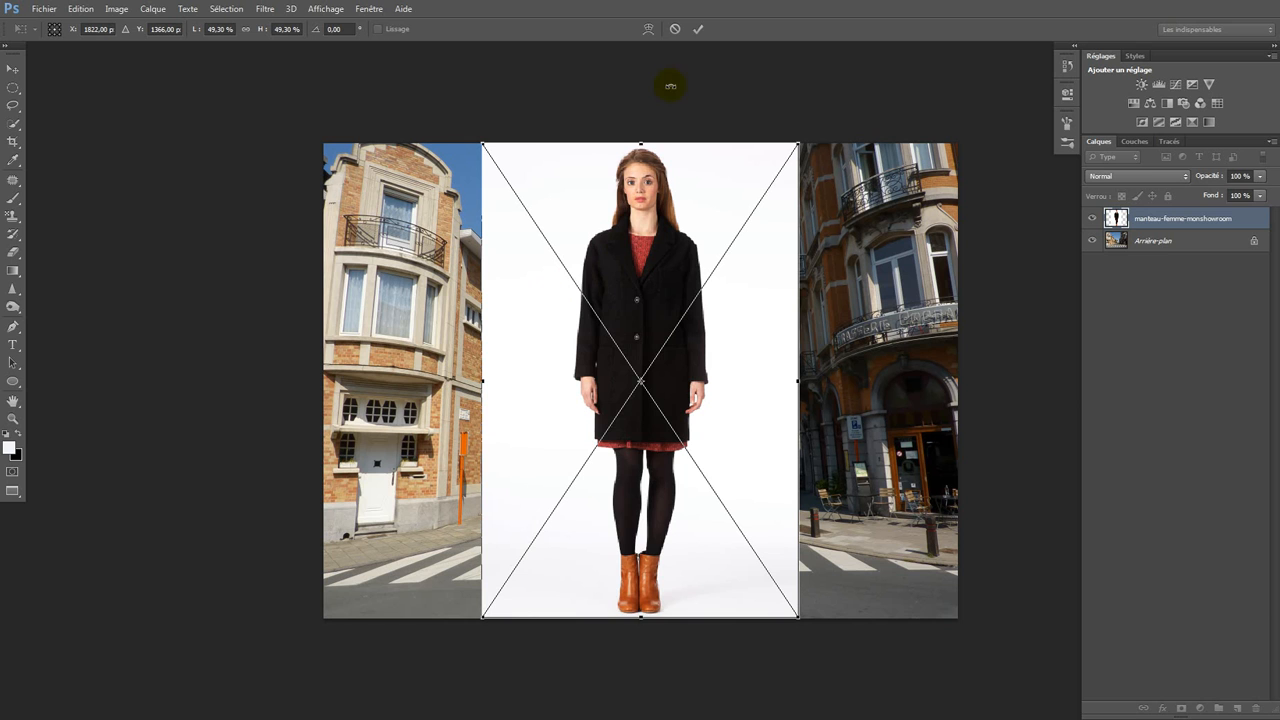
left_click(698, 29)
key("b")
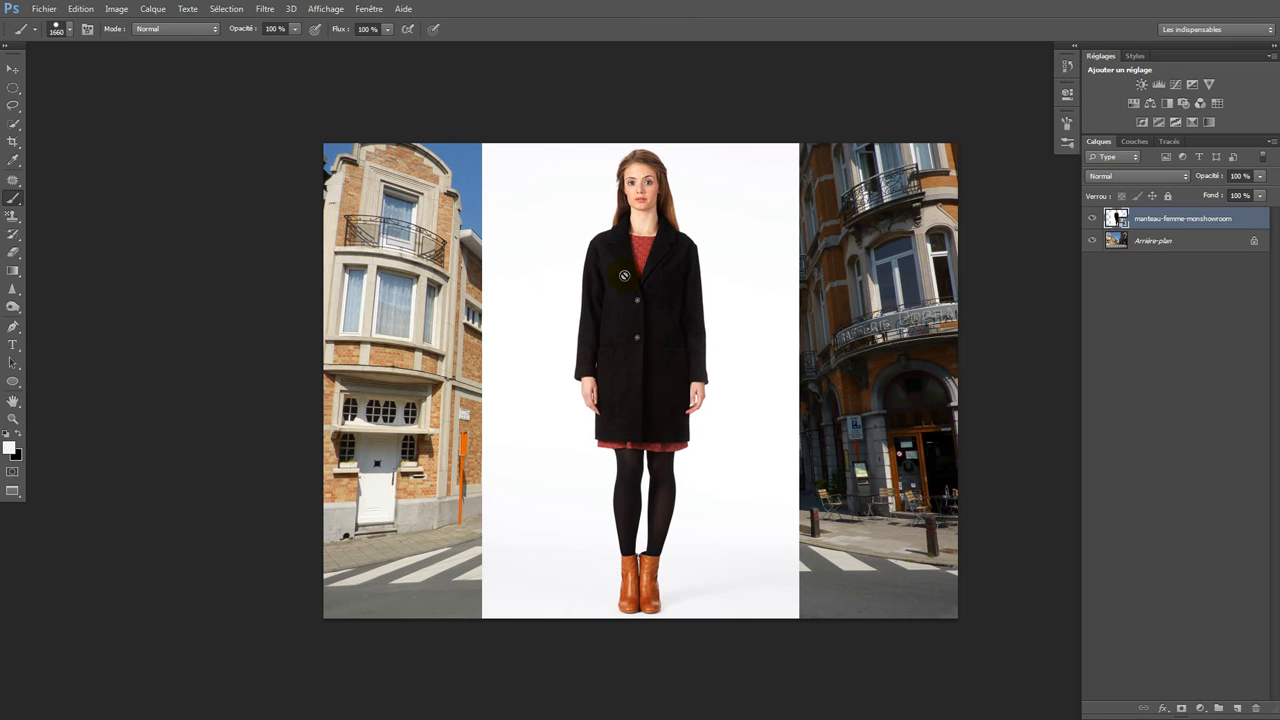
Step: Rasterize the woman's layer and erase its white background with the Magic Eraser at tolerance 66
left_click(13, 255)
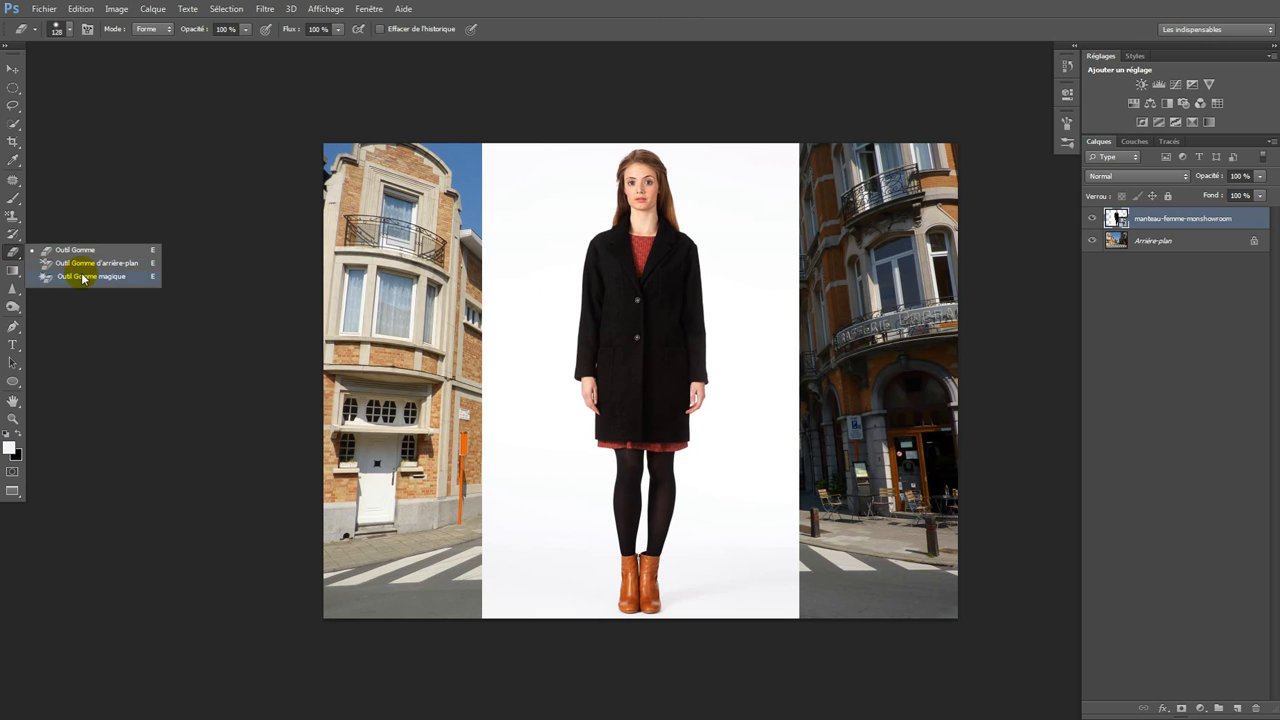
left_click(88, 276)
left_click(560, 305)
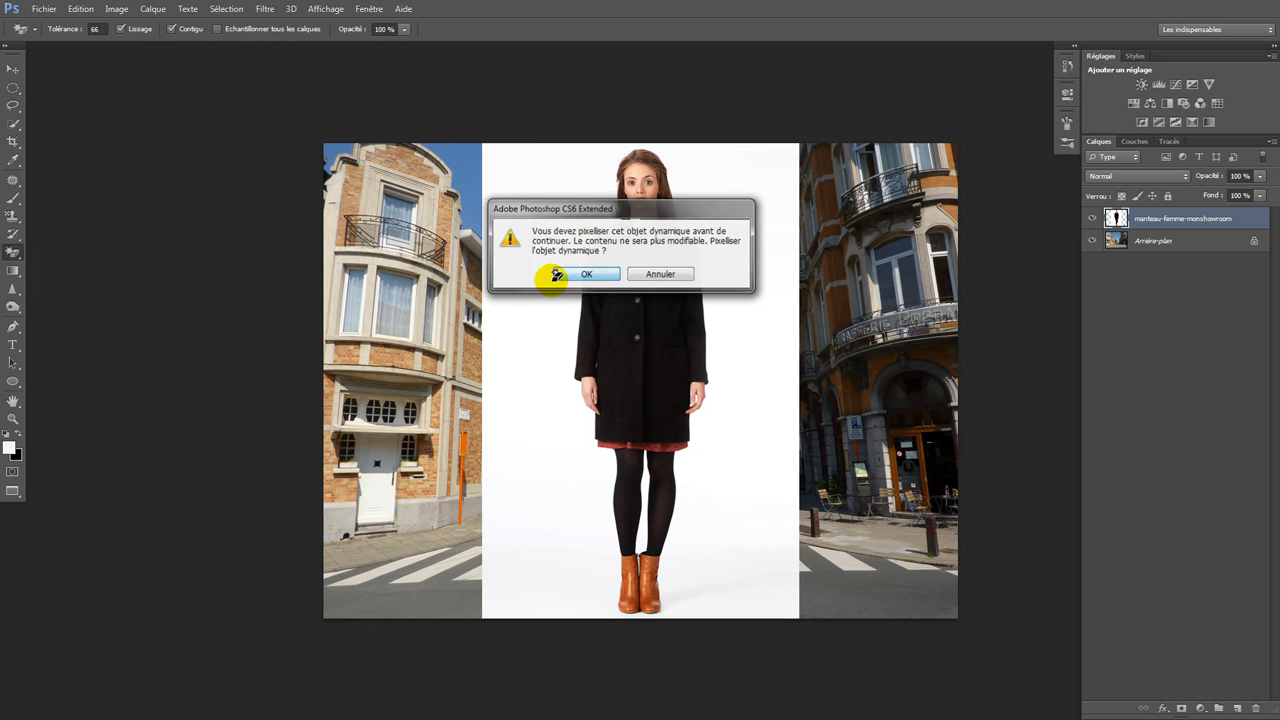
left_click(588, 273)
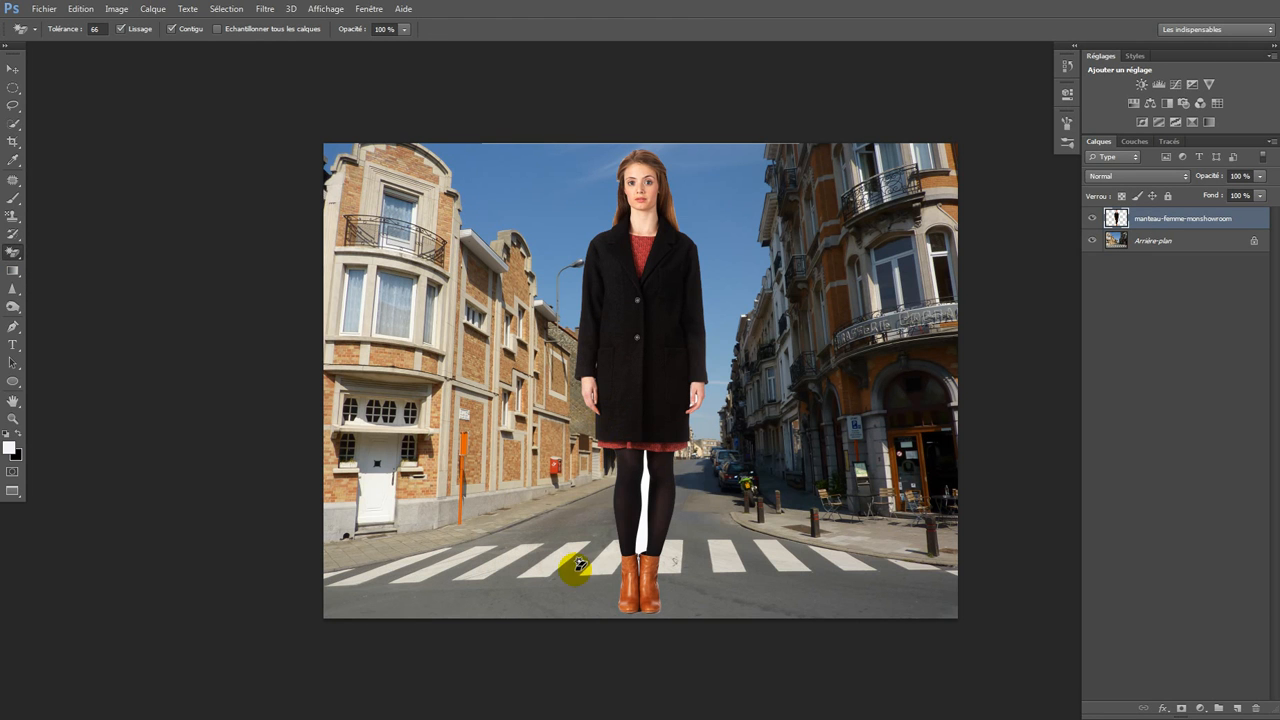
Step: Erase the remaining white areas between the woman's legs and between her boots with the Magic Eraser
scroll(590, 575, "up", 3)
left_click(693, 510)
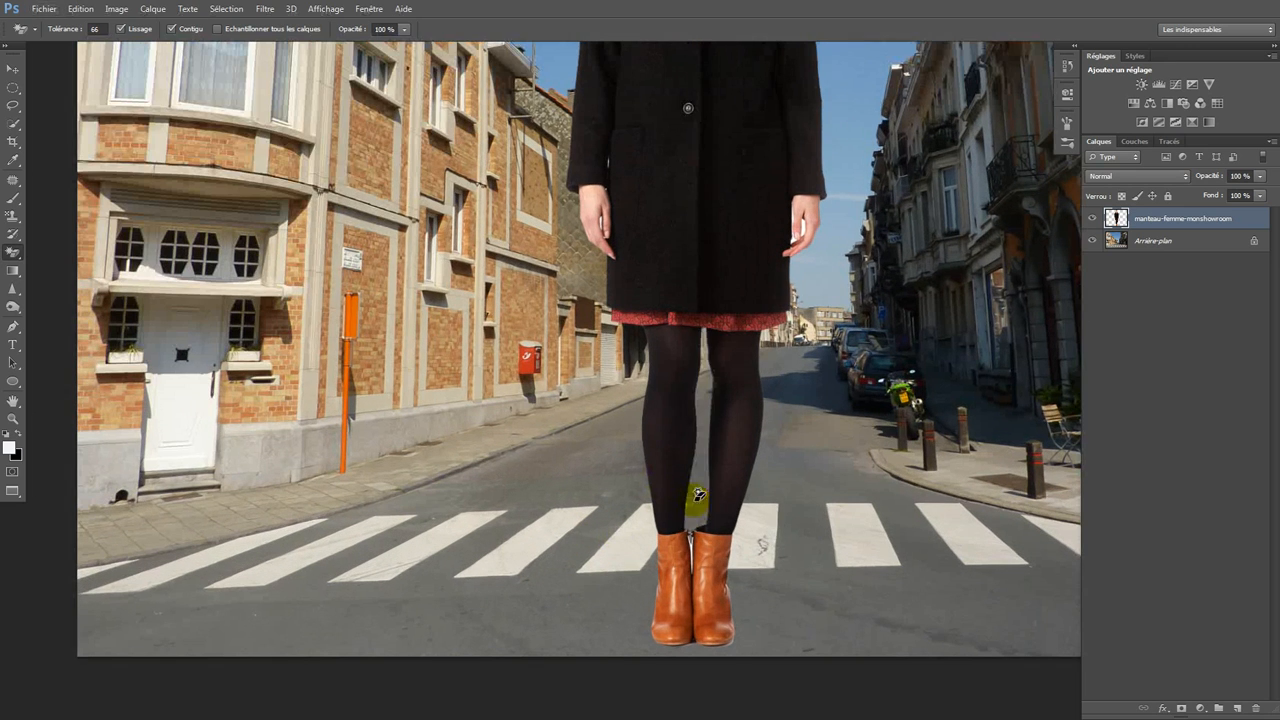
scroll(693, 533, "up", 5)
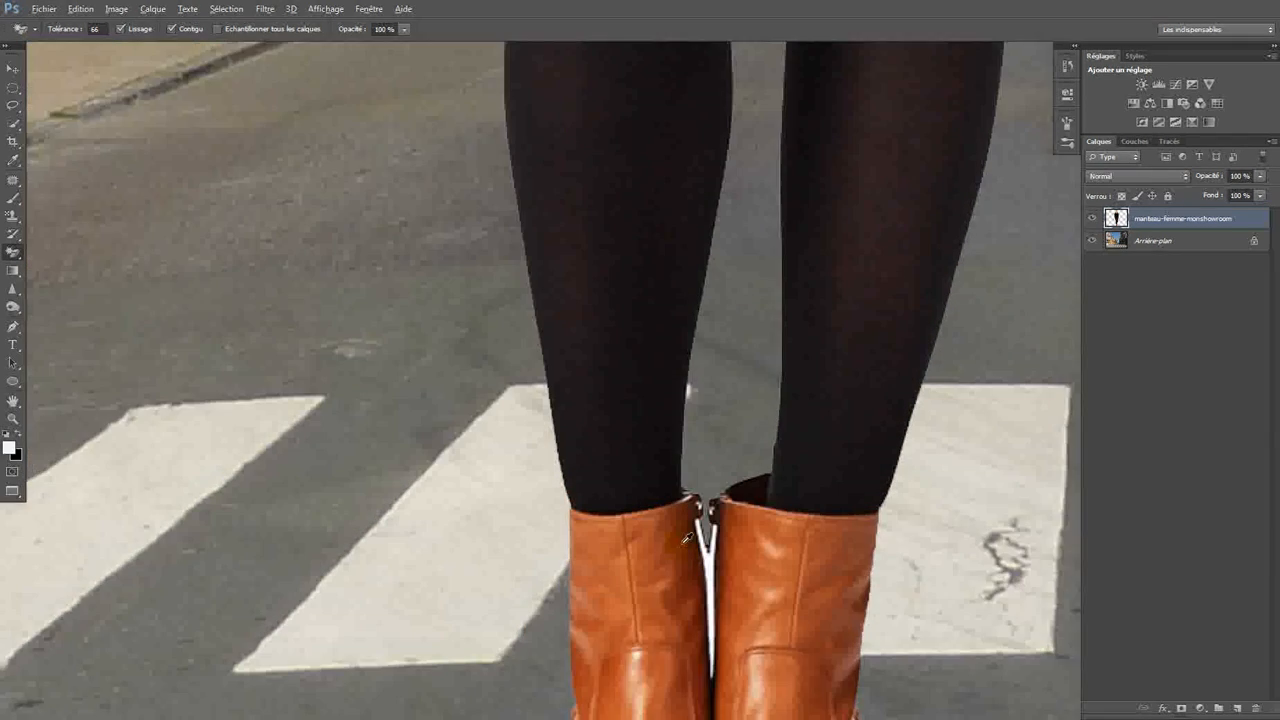
left_click(720, 578)
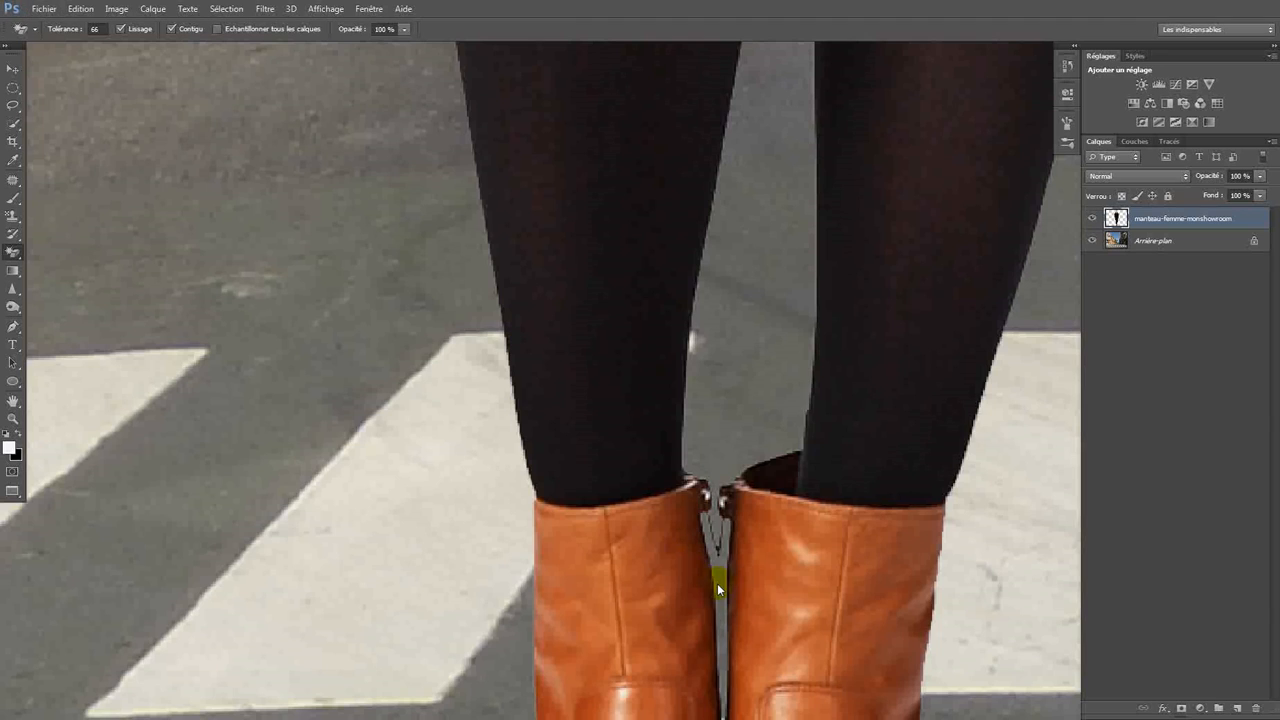
scroll(717, 583, "down", 5)
scroll(697, 455, "down", 4)
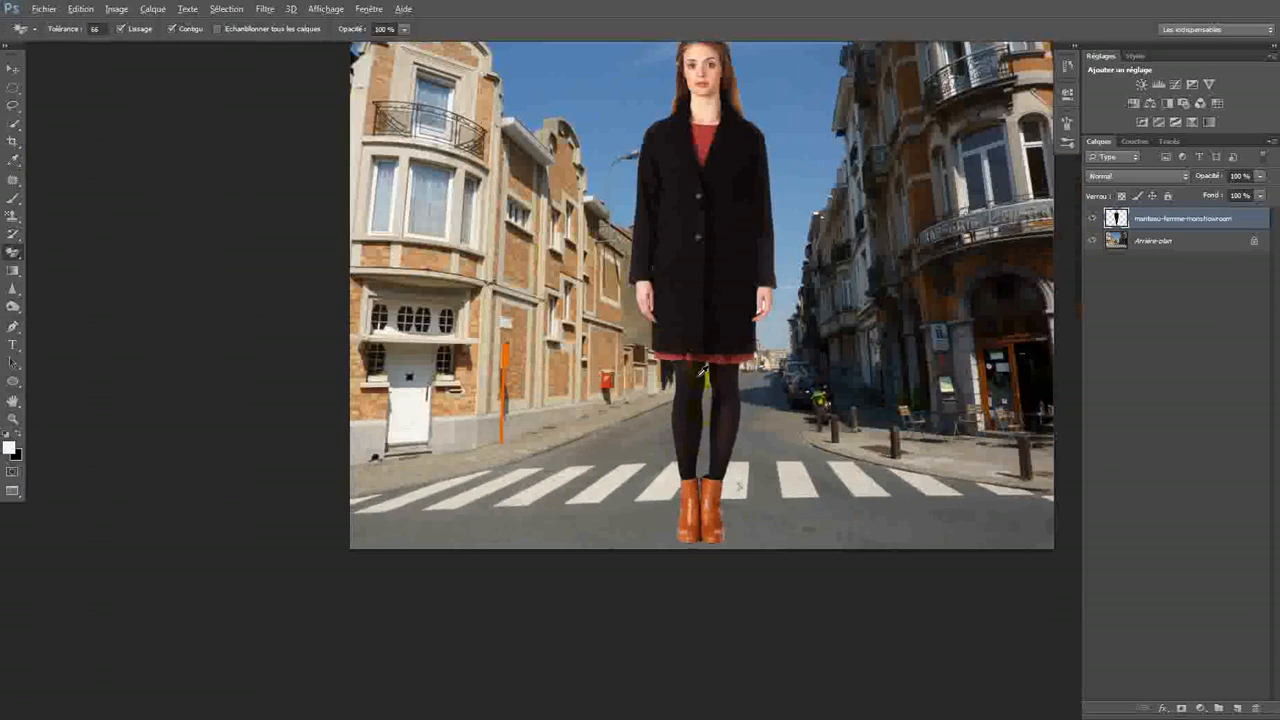
Step: Scale the woman down proportionally to about 50% and position her standing in the street at the crosswalk
key("ctrl+t")
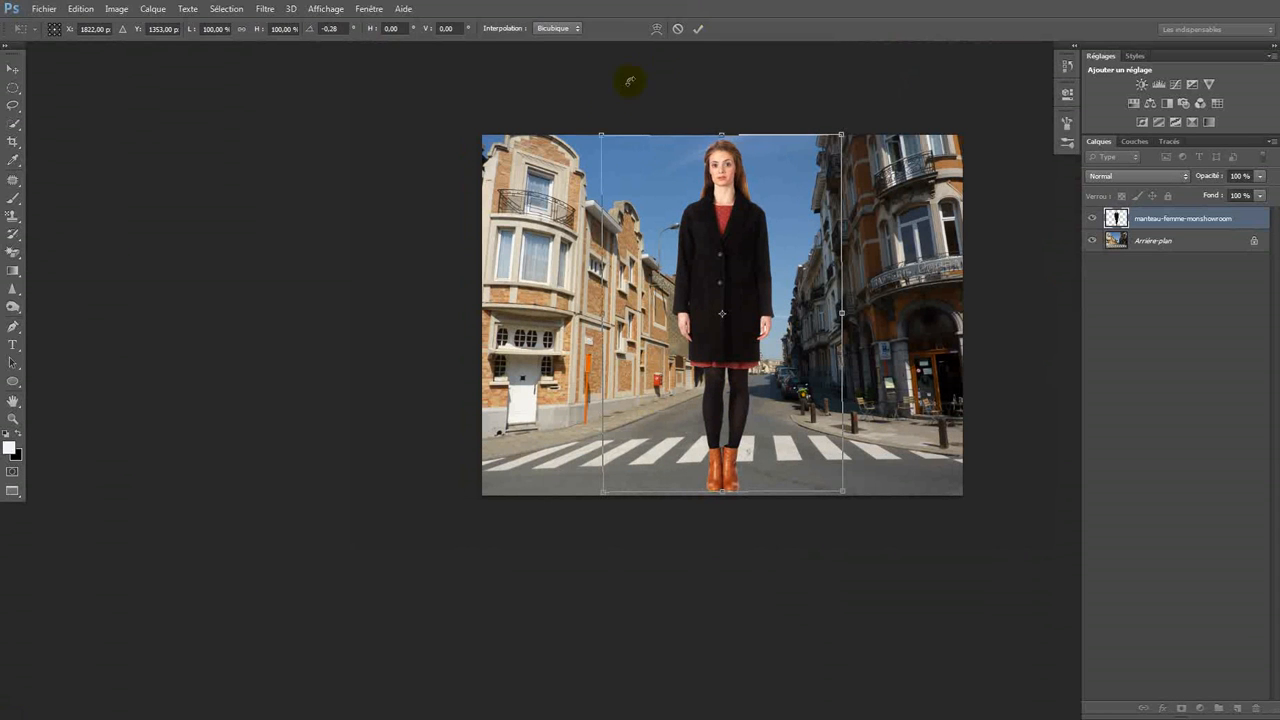
left_click_drag(601, 137, 722, 313)
left_click_drag(772, 412, 741, 409)
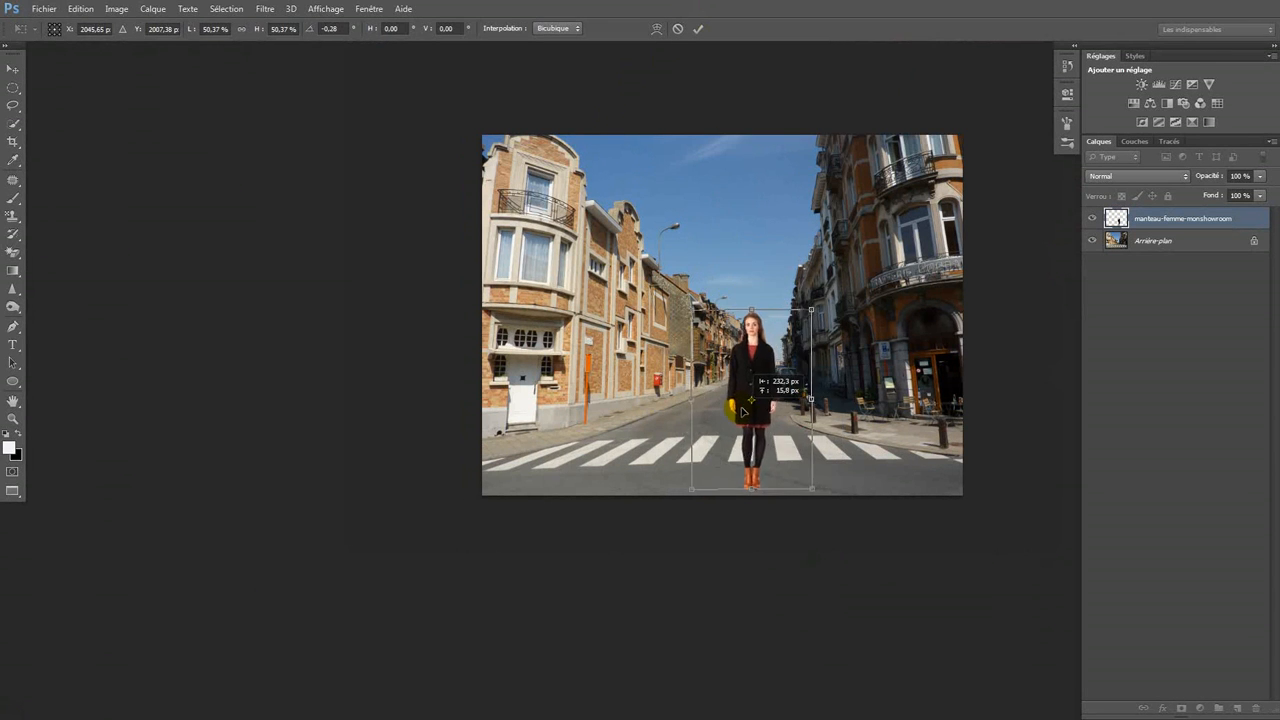
left_click(693, 28)
key("w")
Step: Erase the leftover white line segments above the woman's head with the regular Eraser
scroll(727, 288, "up", 3)
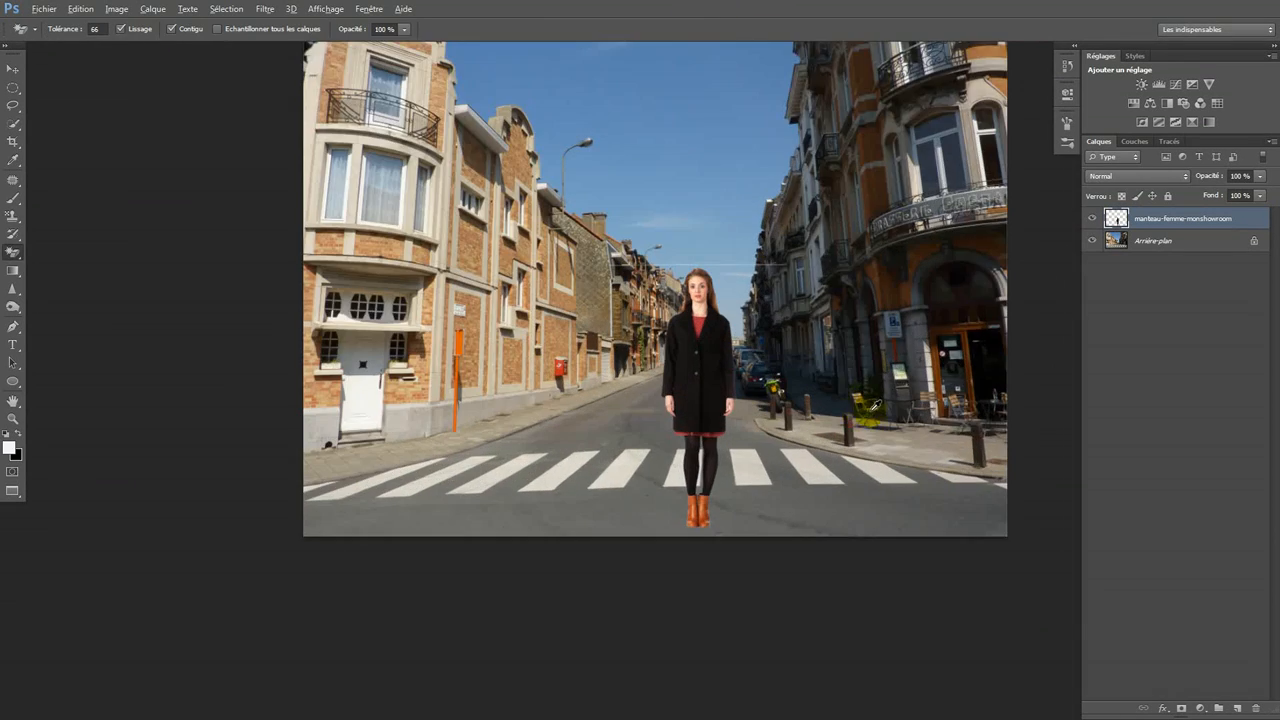
scroll(727, 288, "up", 3)
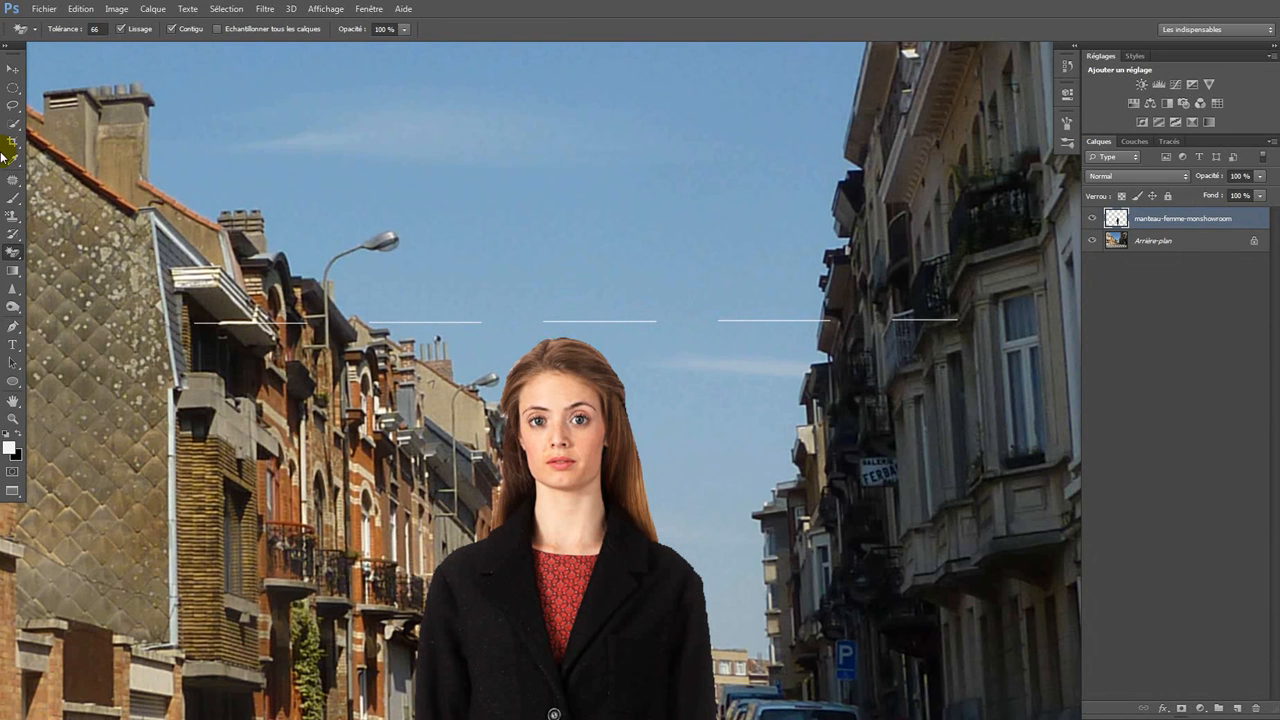
right_click(12, 251)
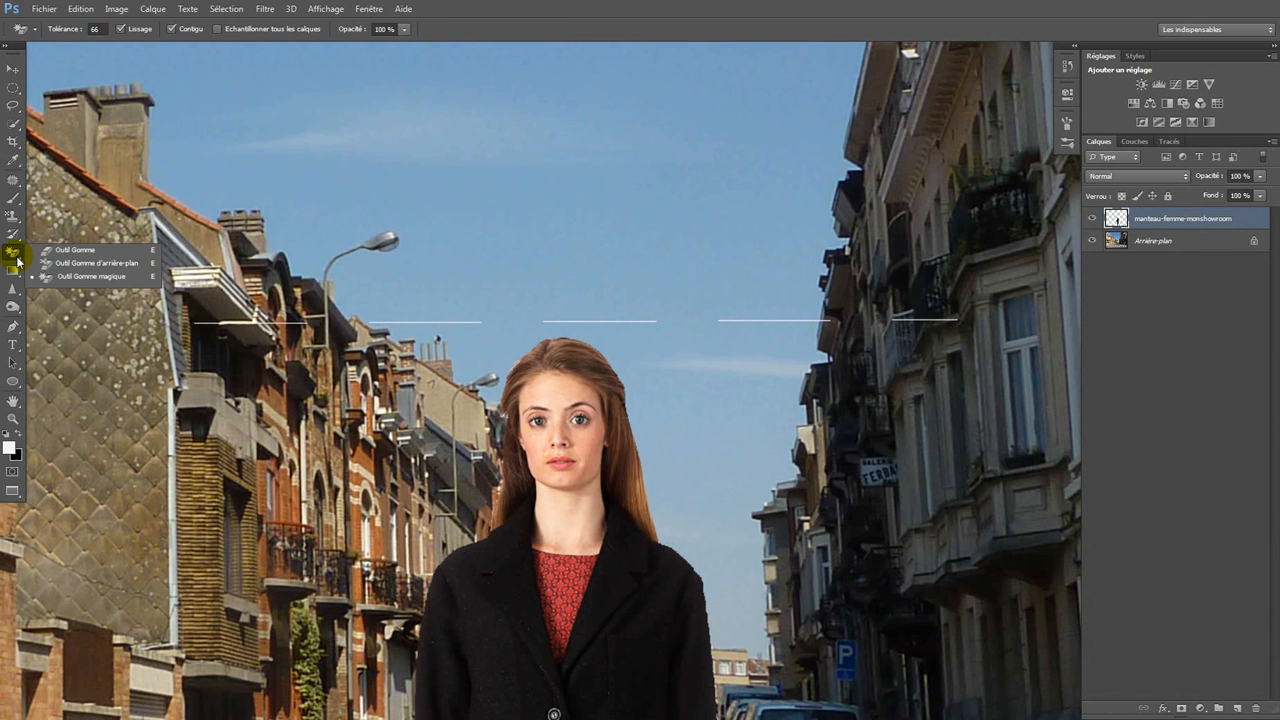
left_click(51, 251)
left_click_drag(372, 318, 454, 289)
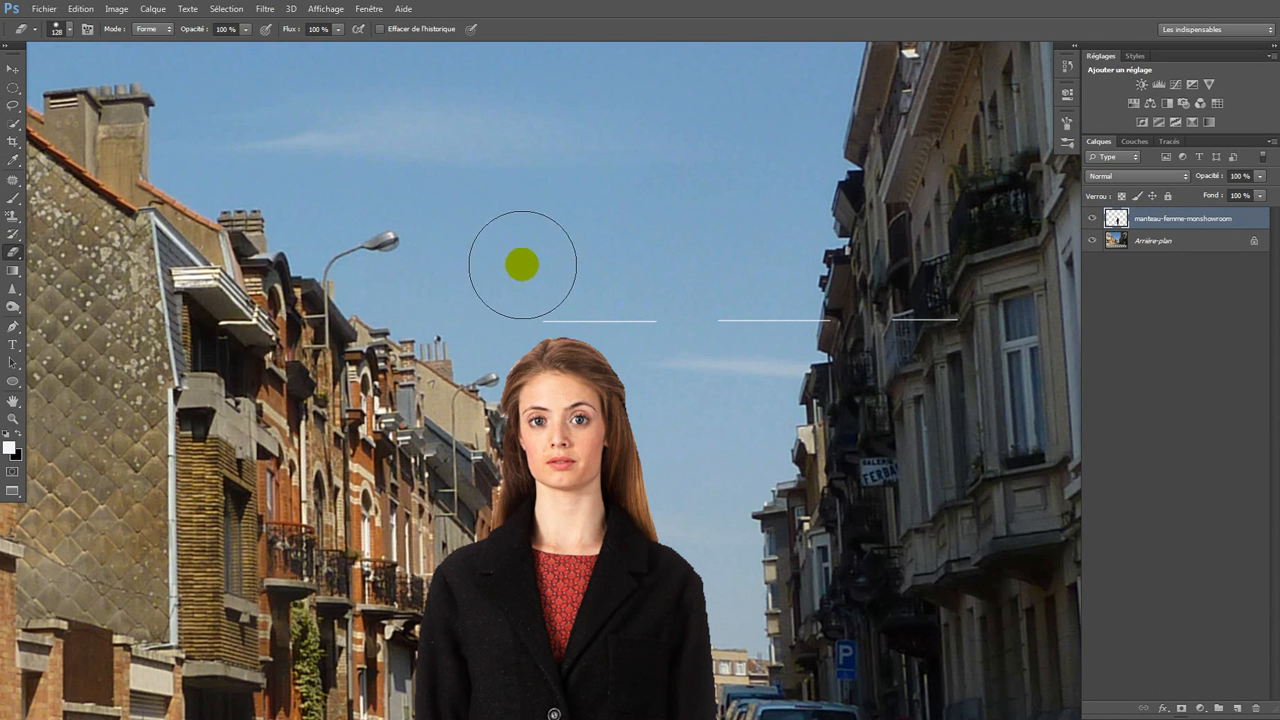
left_click_drag(537, 274, 960, 310)
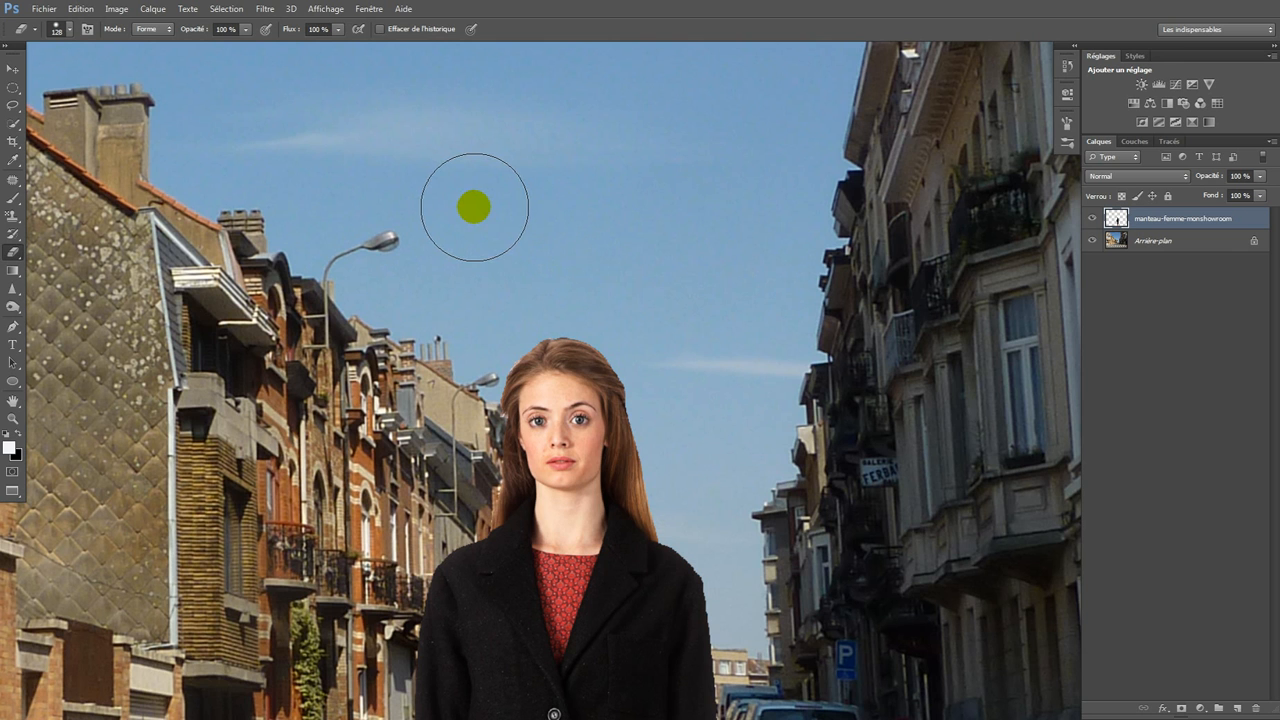
Step: Duplicate the manteau-femme-monshowroom layer, keeping the default name of the copy
scroll(527, 274, "down", 3)
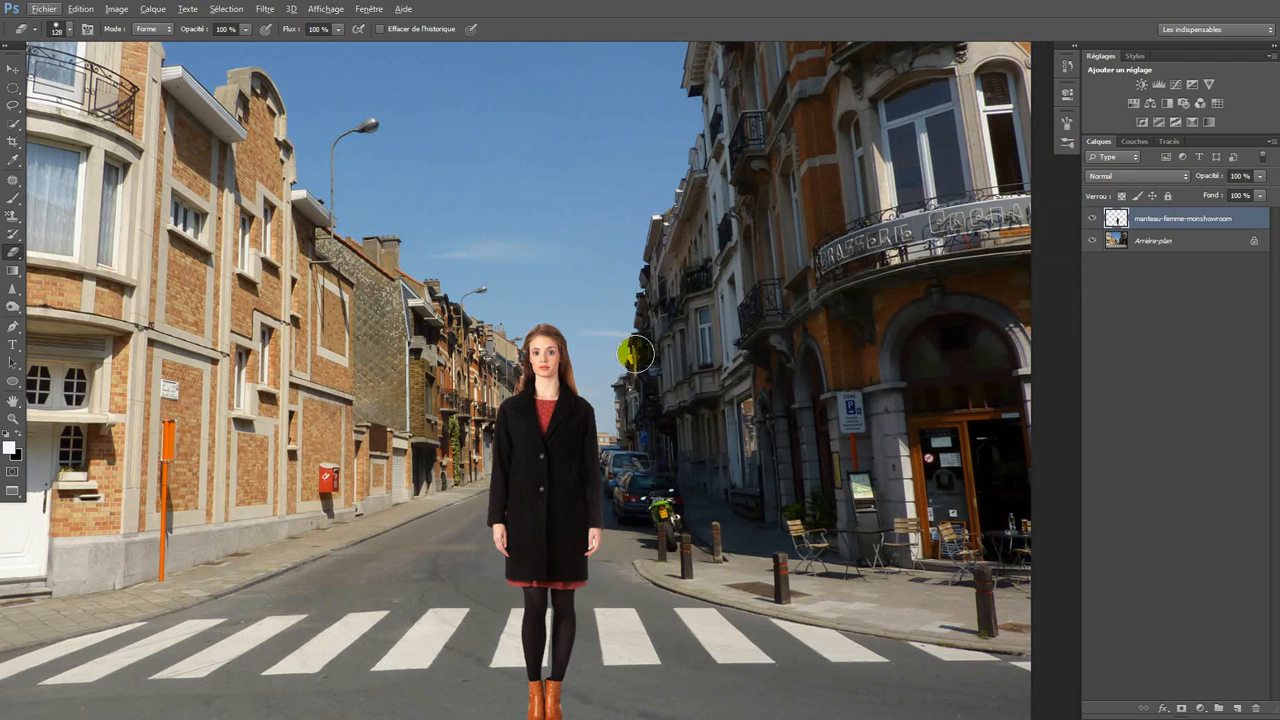
scroll(964, 427, "down", 2)
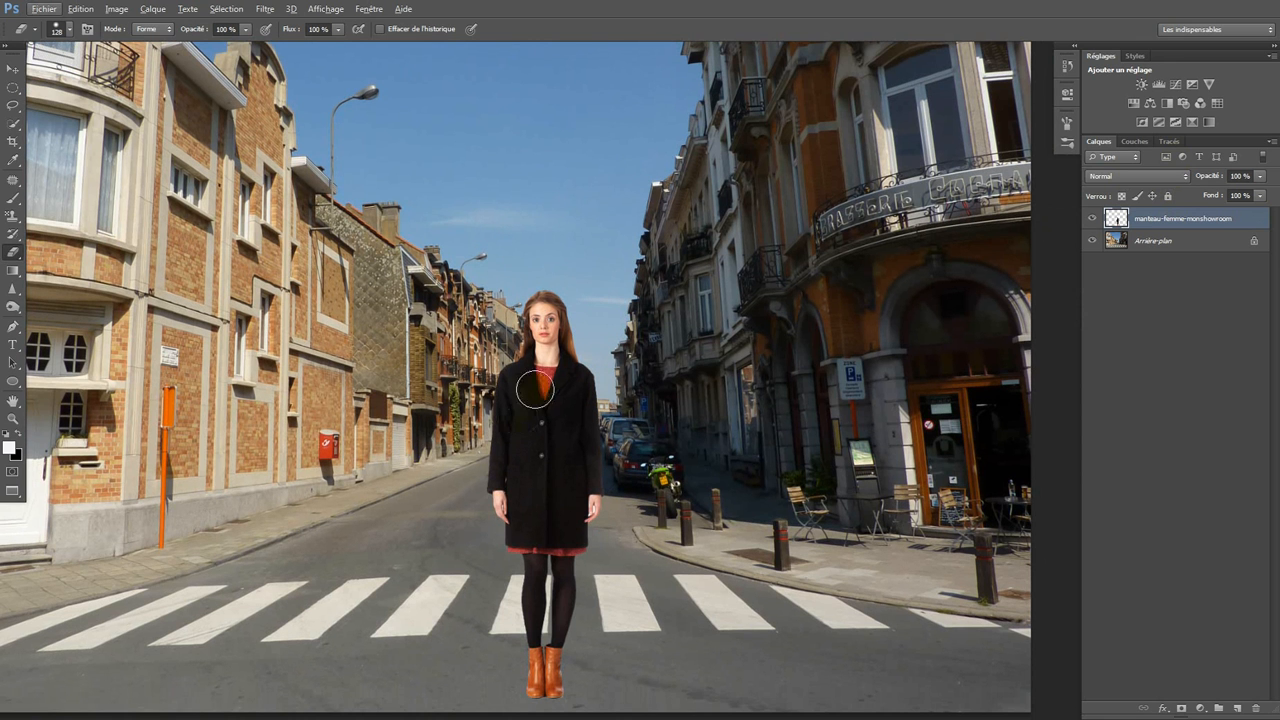
left_click(13, 68)
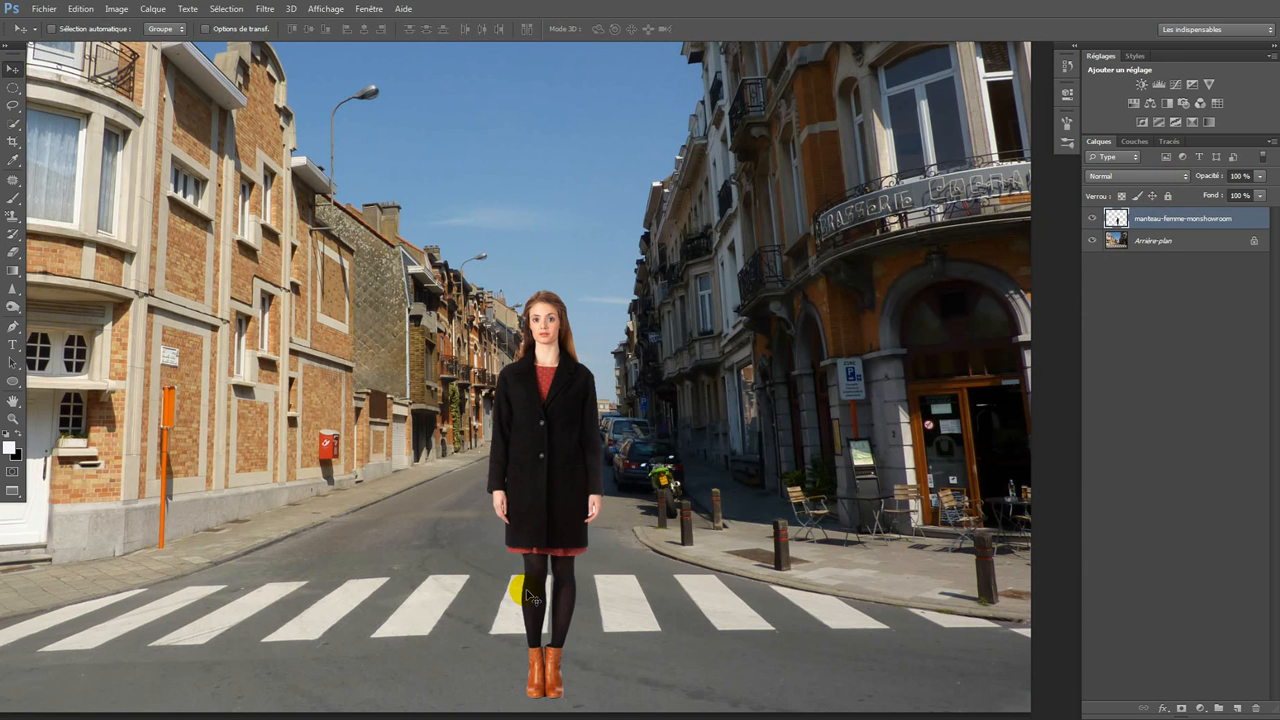
key("ctrl+j")
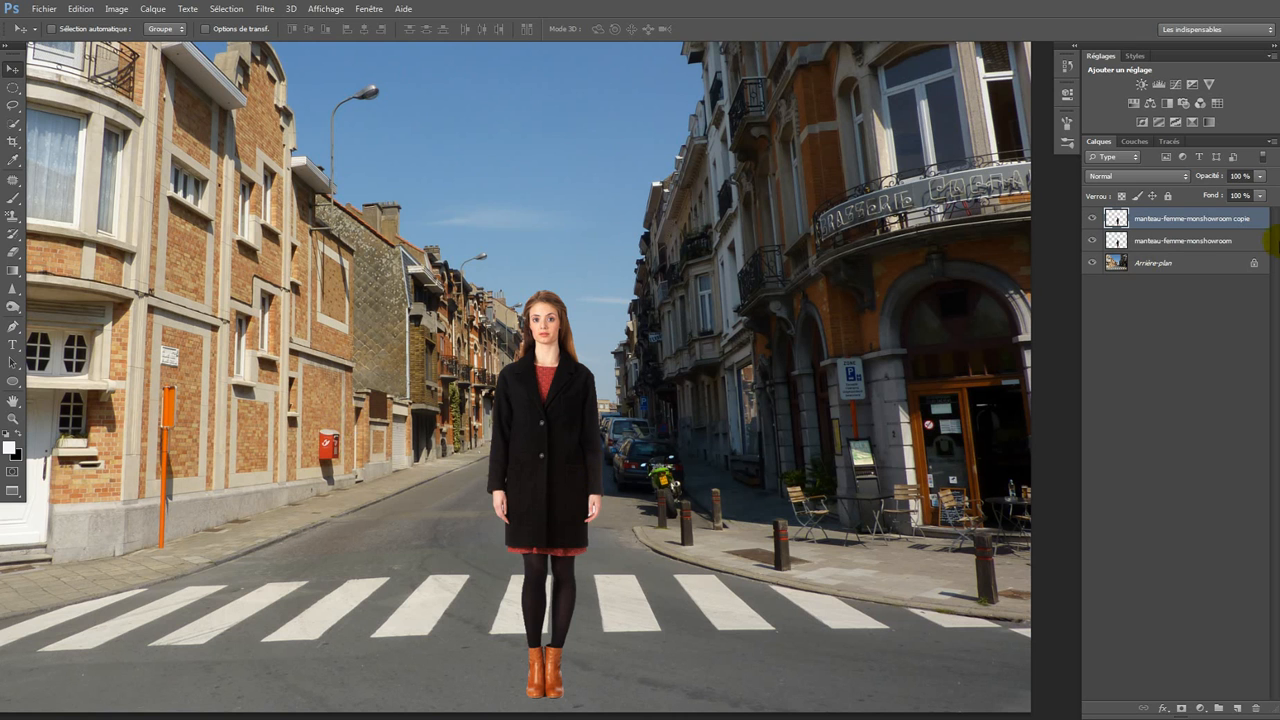
double_click(1246, 222)
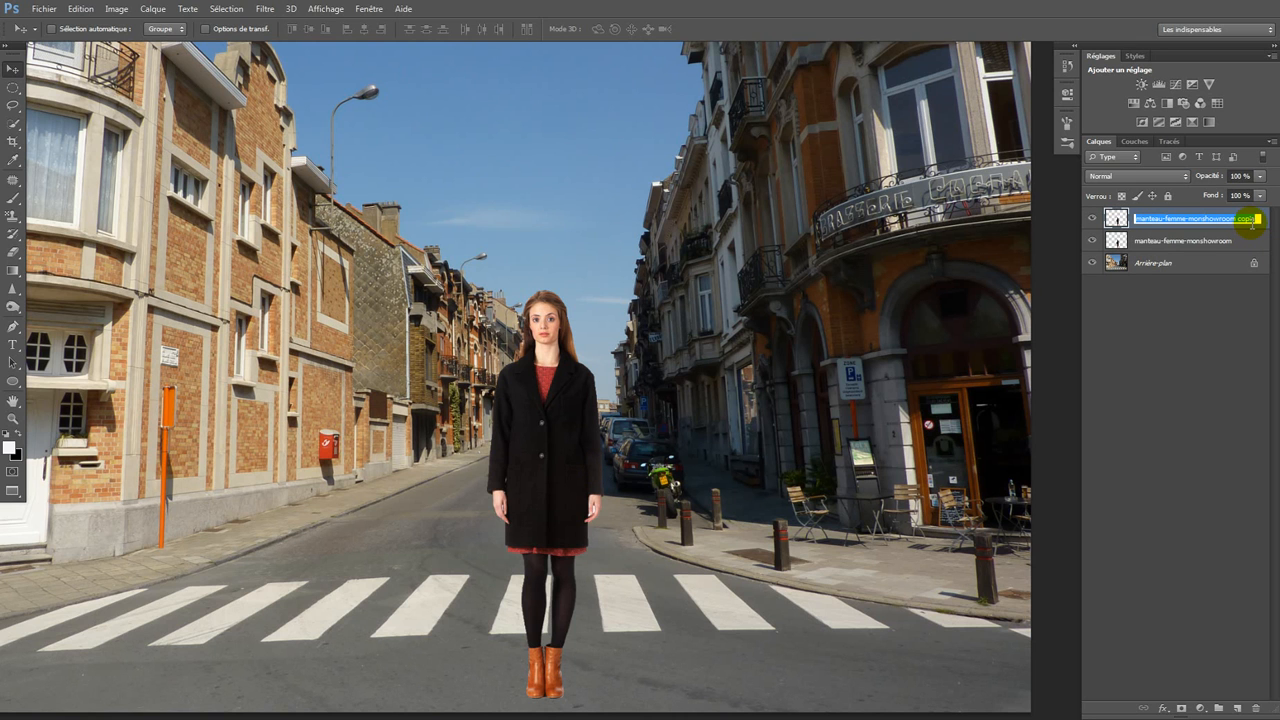
key("Return")
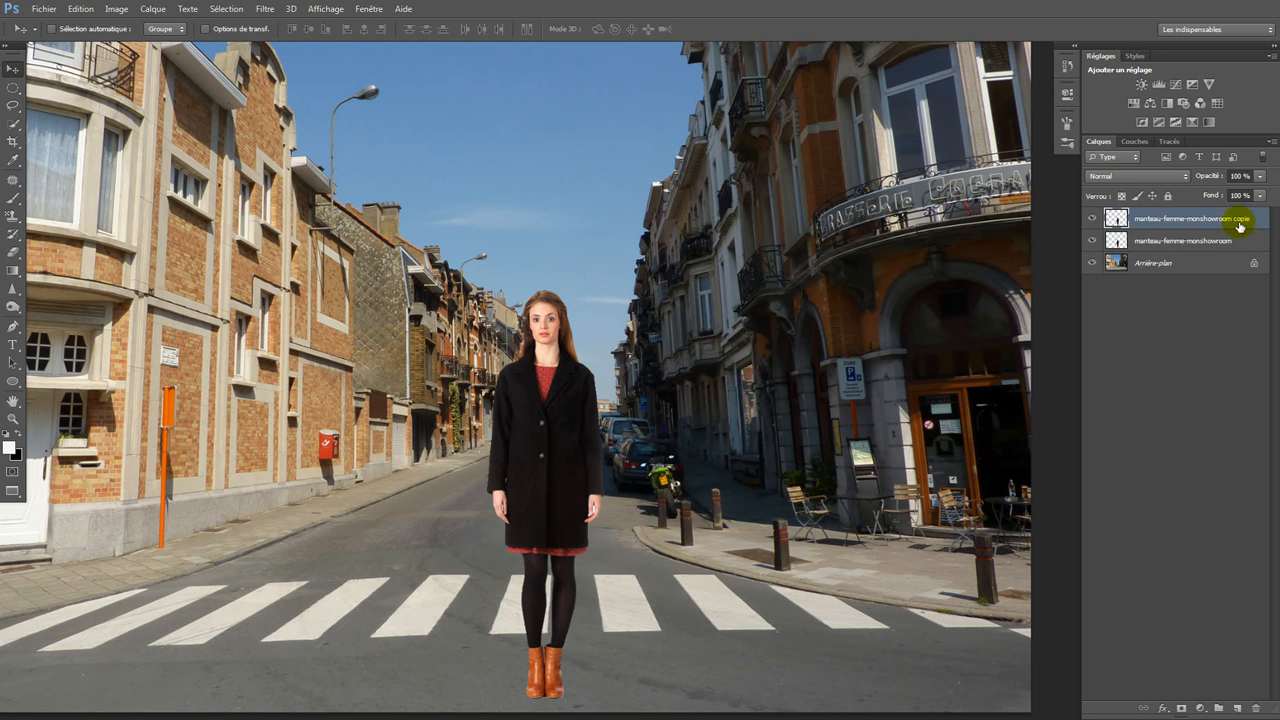
Step: Load the outline of the woman on the copied layer as a selection and fill it with solid black
left_click(1116, 218, "ctrl")
key("i")
key("shift+F5")
key("Return")
key("v")
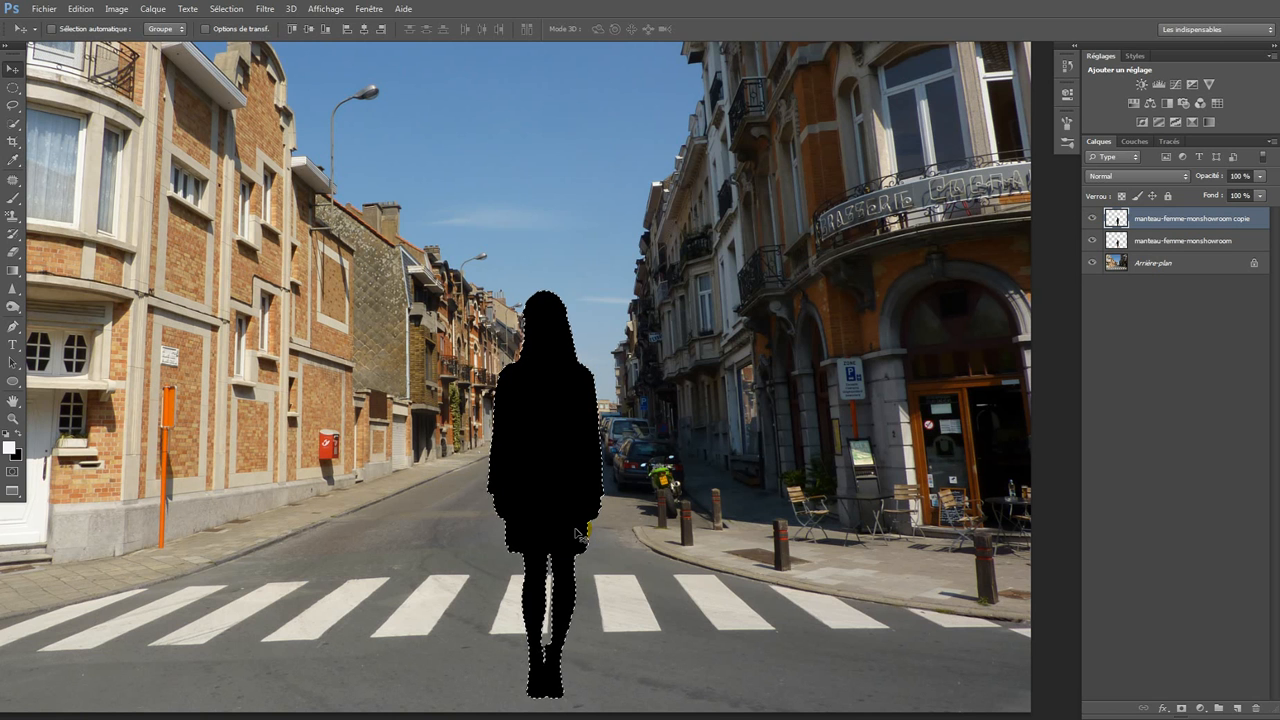
double_click(1258, 230)
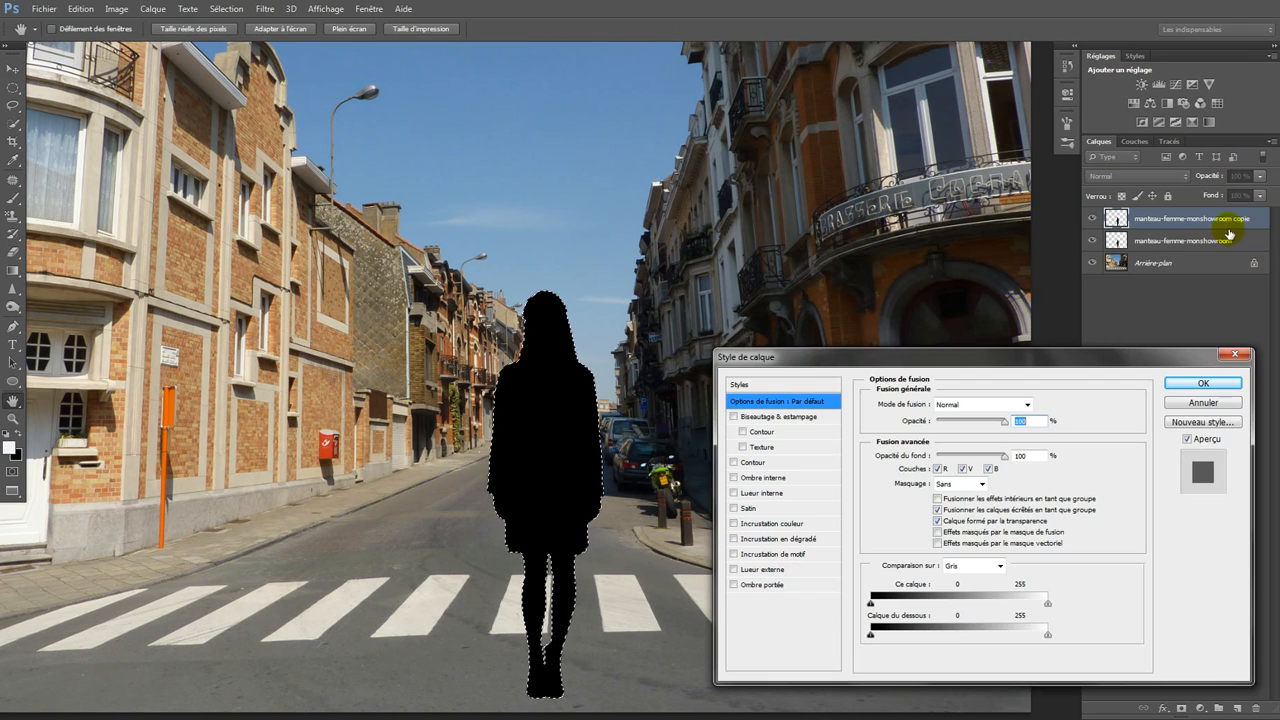
left_click(1192, 403)
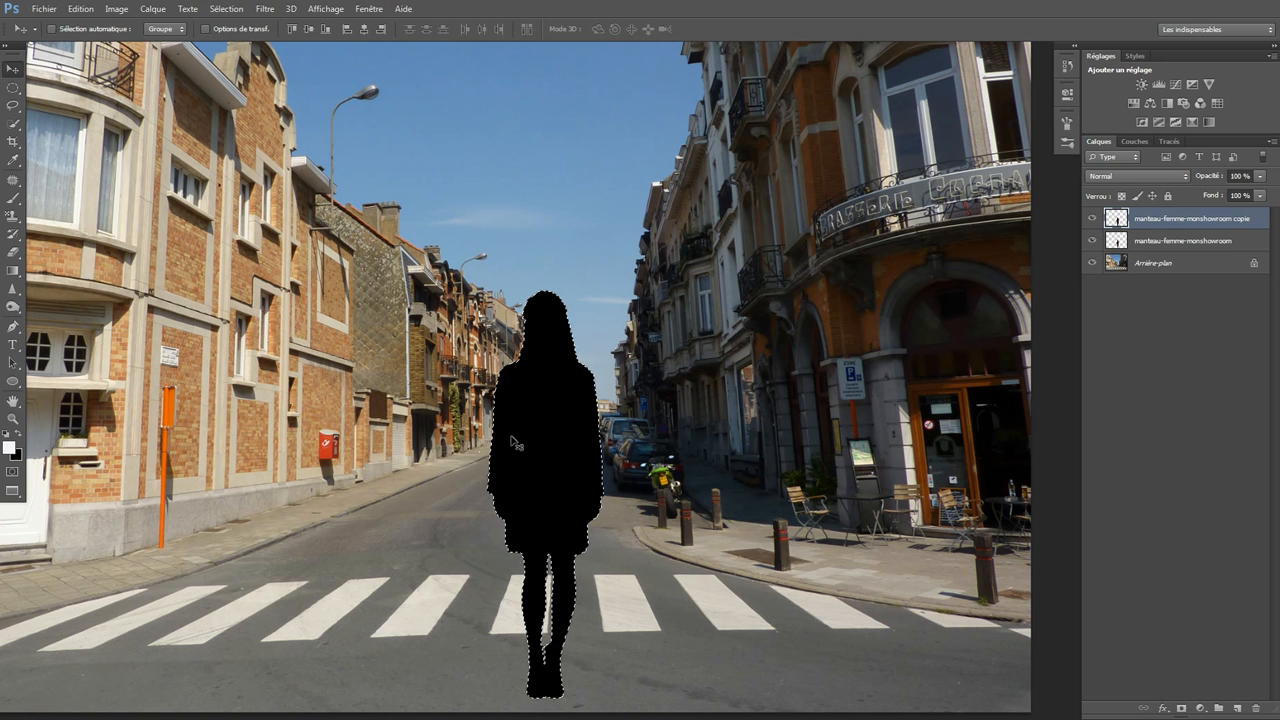
Step: Slant the black silhouette left by about 38° with the Perspective transform, keeping its feet at the woman's boots
key("ctrl+t")
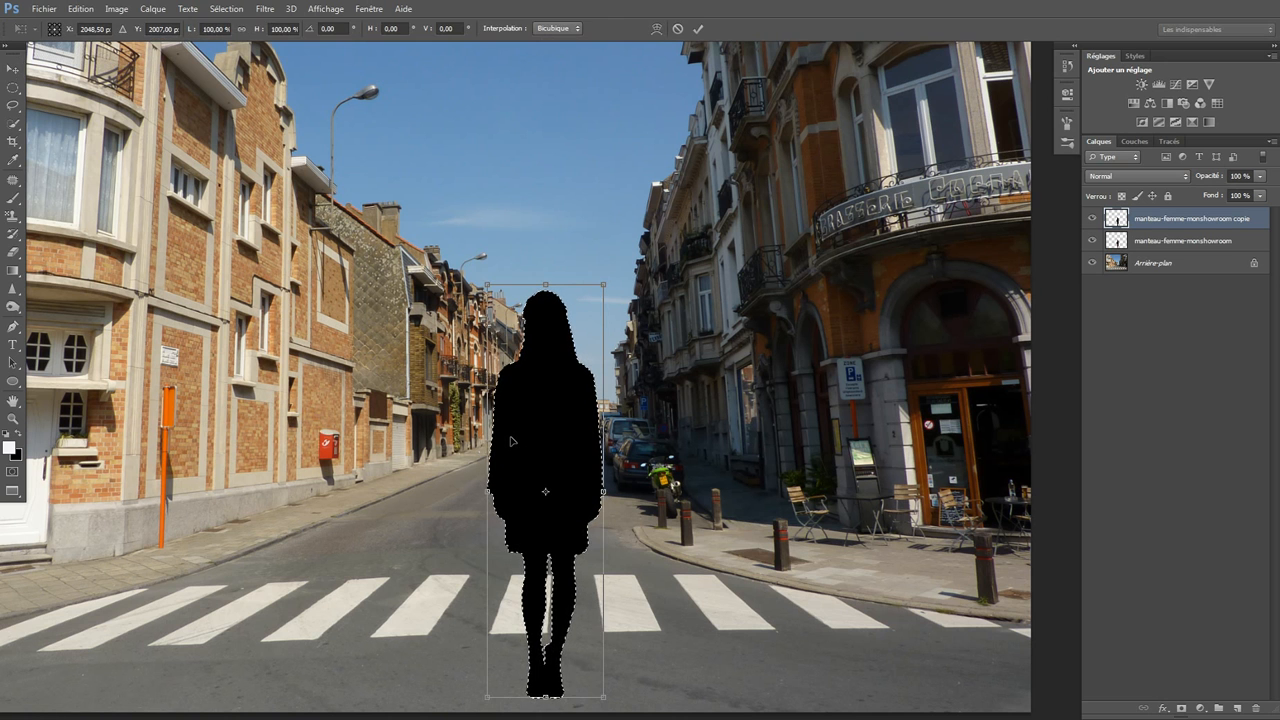
right_click(540, 385)
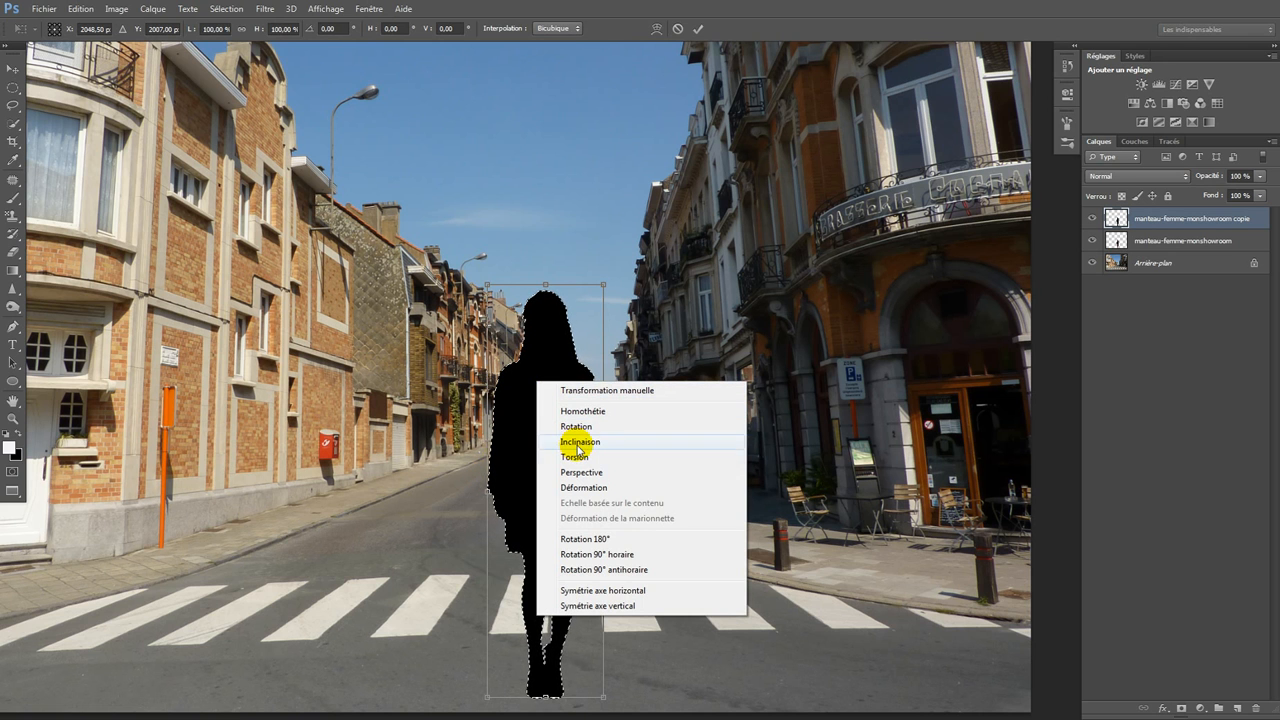
left_click(588, 472)
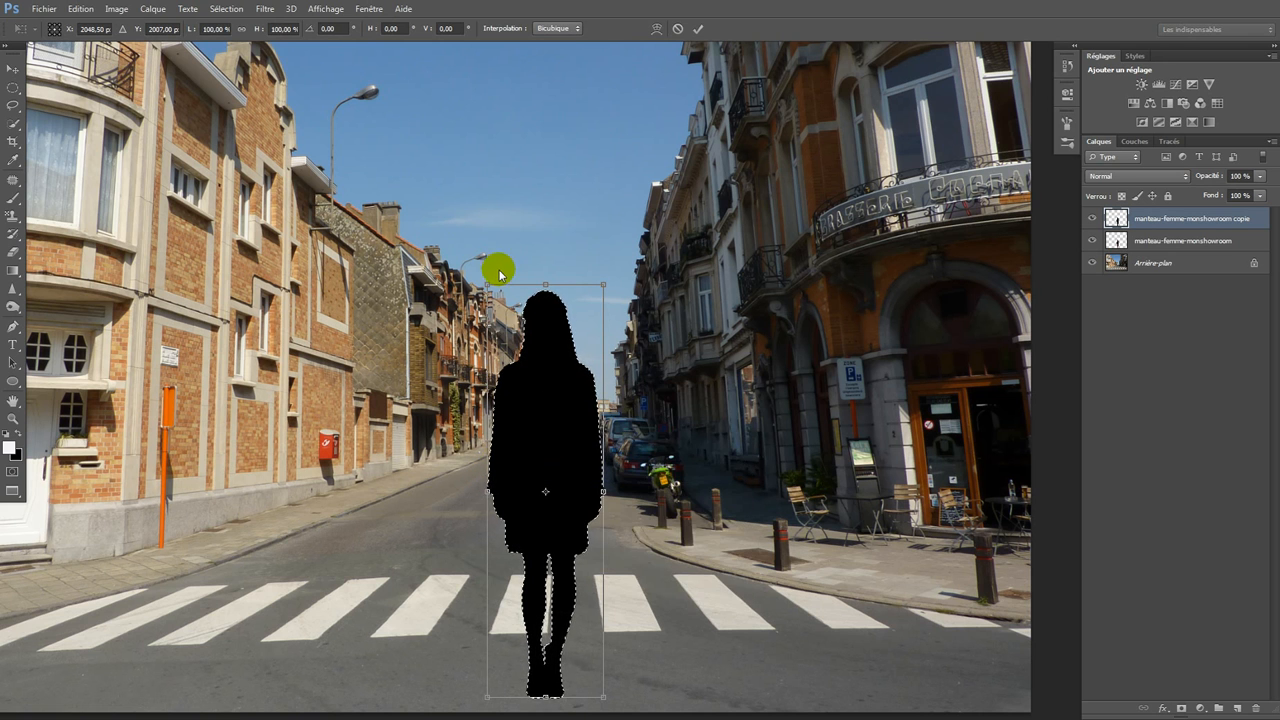
left_click_drag(447, 300, 478, 316)
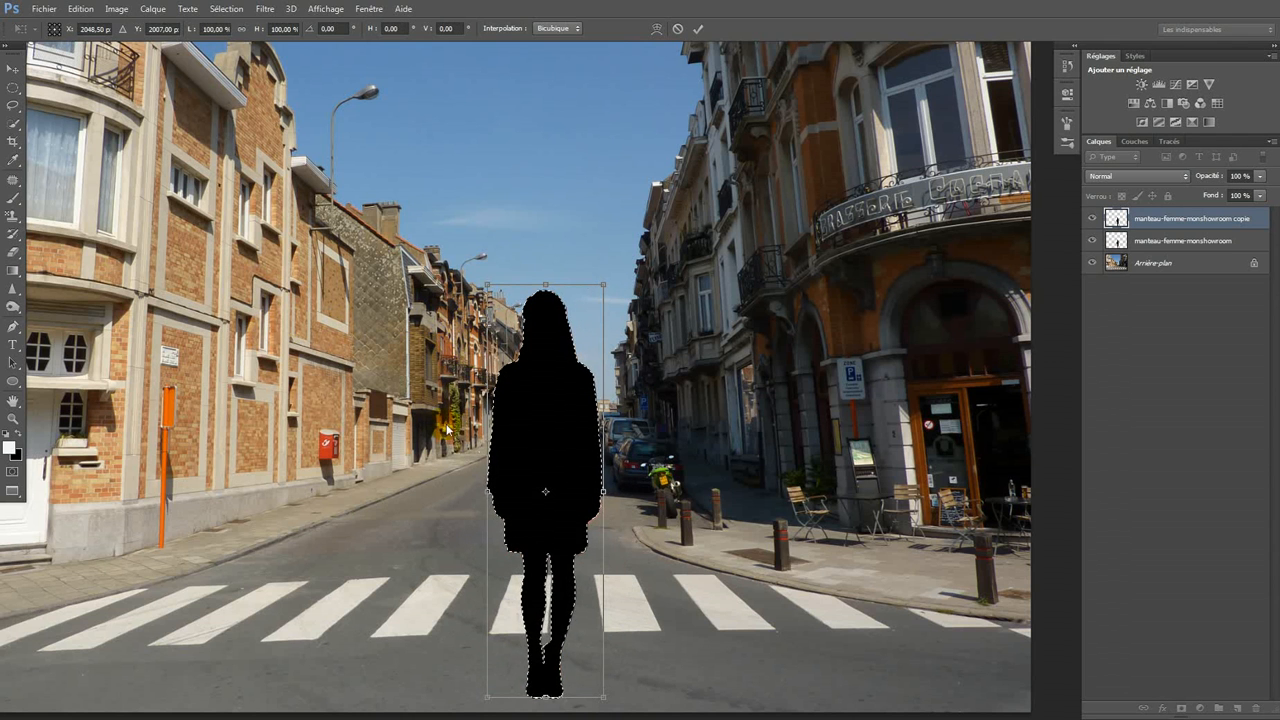
left_click_drag(450, 505, 346, 468)
left_click_drag(544, 270, 409, 281)
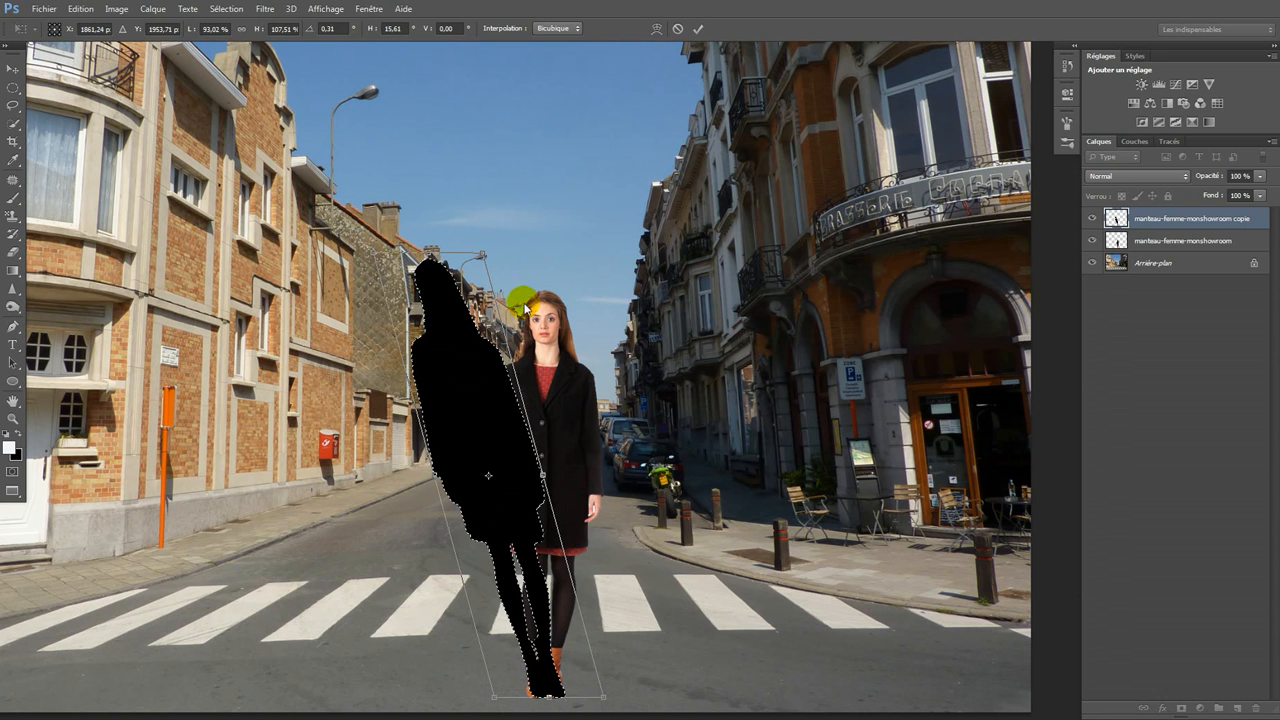
left_click_drag(437, 253, 551, 257)
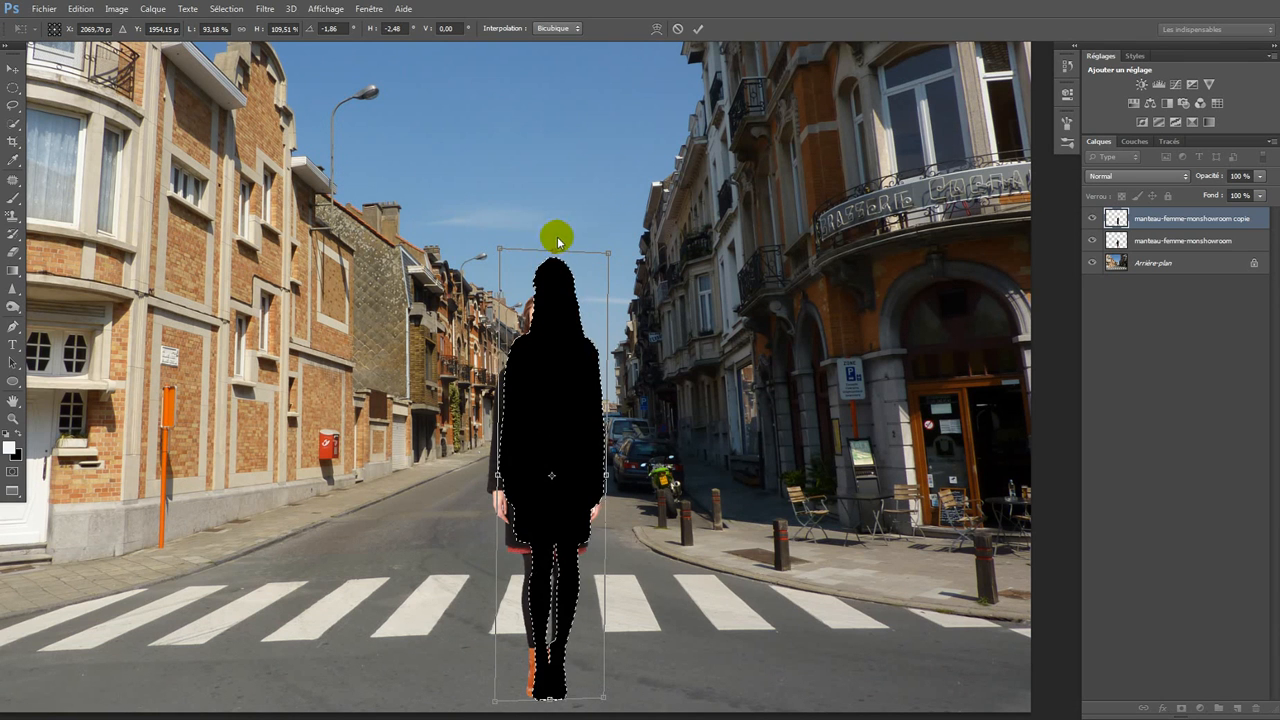
left_click_drag(543, 251, 170, 443)
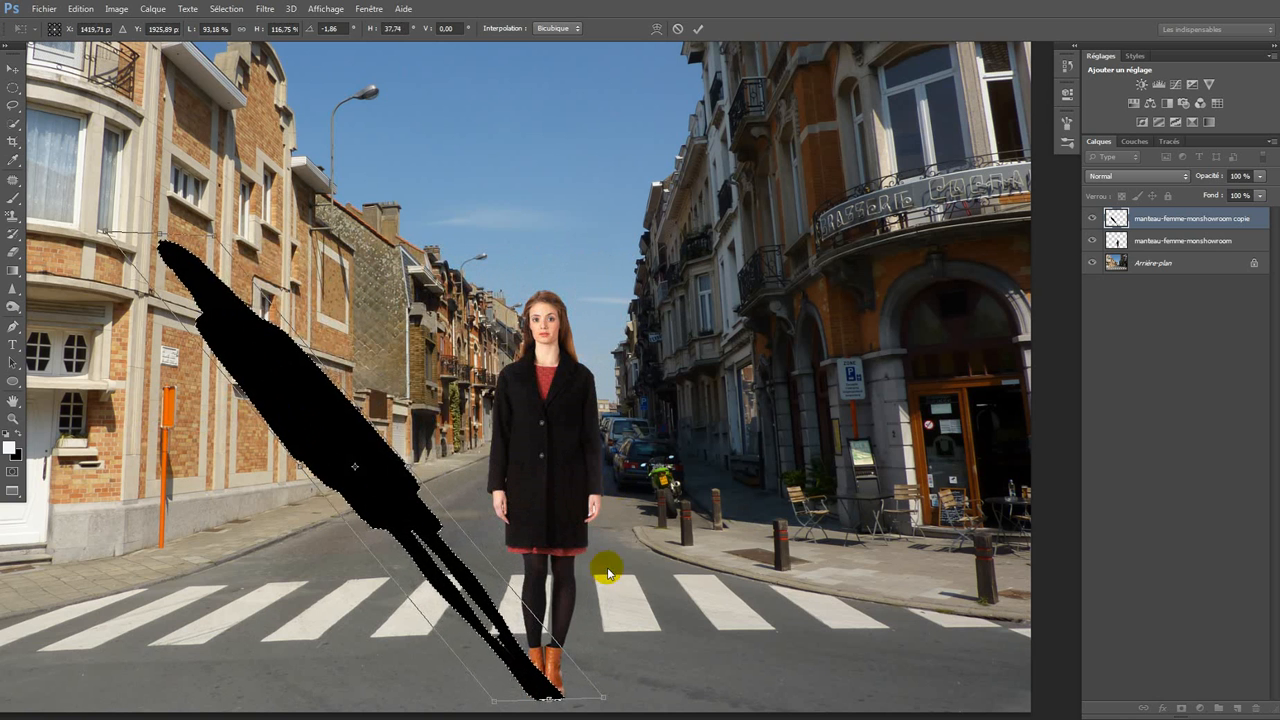
Step: Refine the silhouette with the Inclinaison transform to about a 40.5° horizontal skew, levelling its base at the boots
right_click(343, 423)
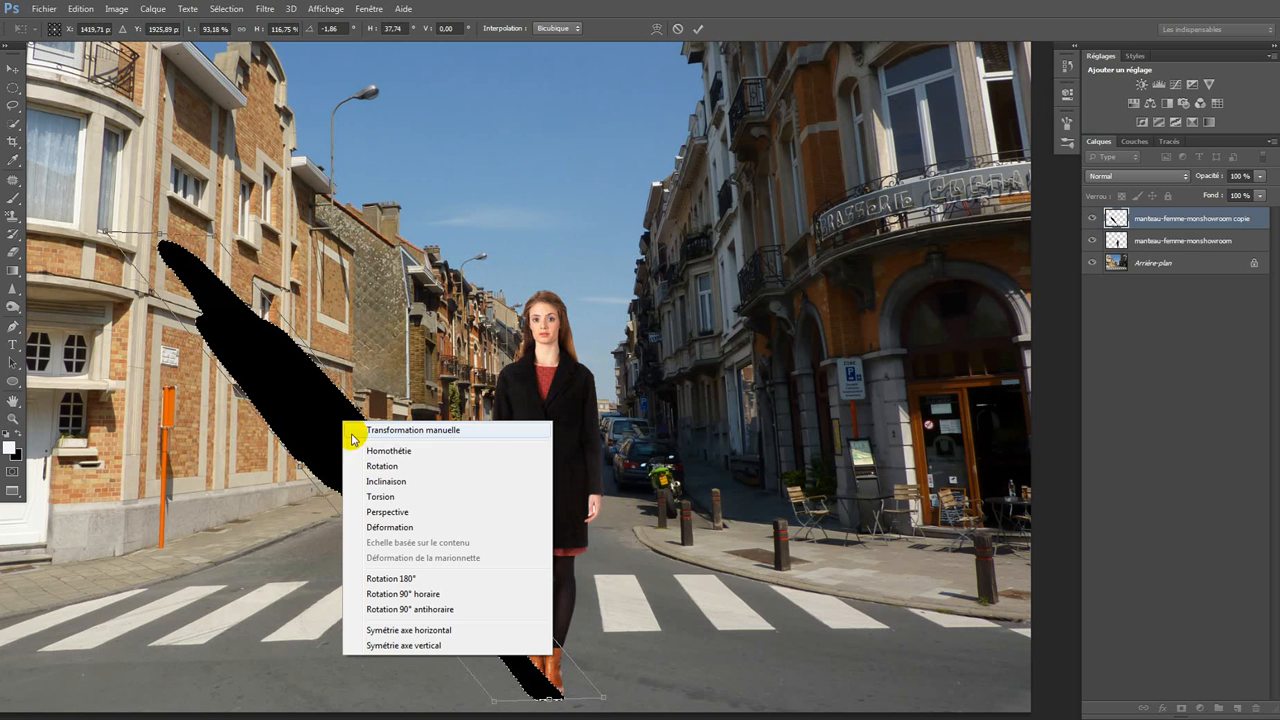
left_click(390, 483)
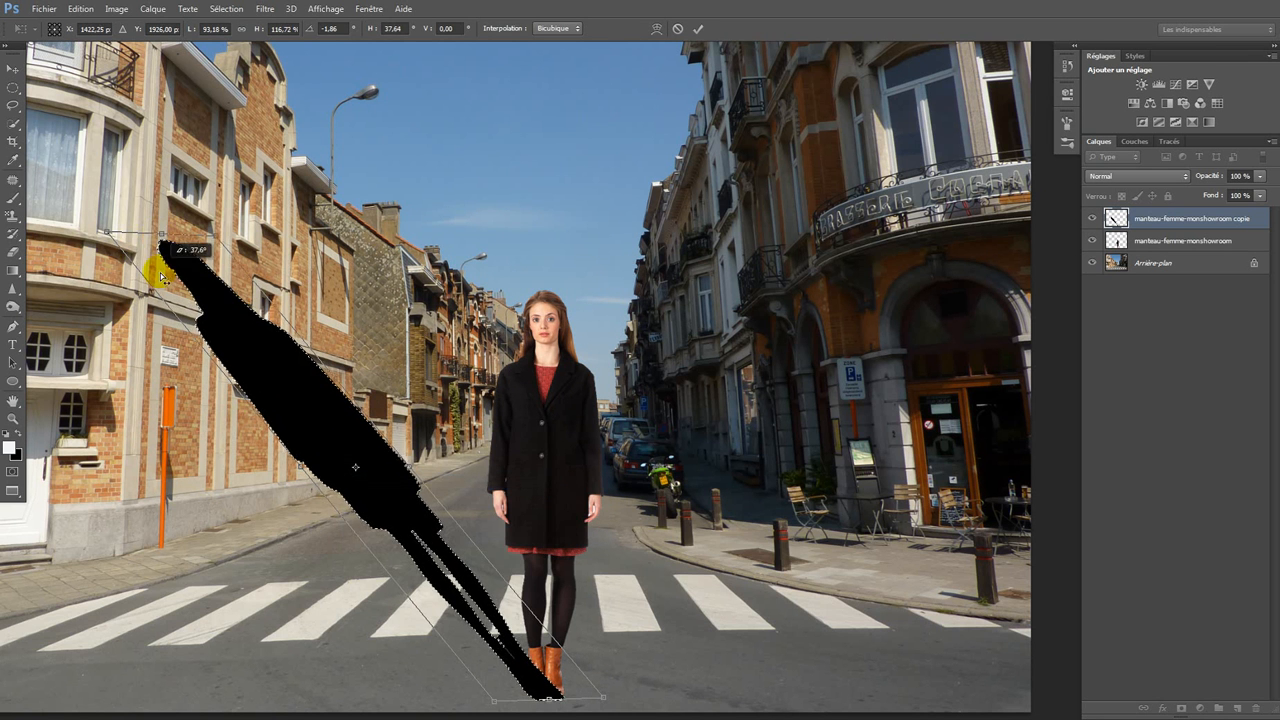
left_click_drag(228, 334, 203, 310)
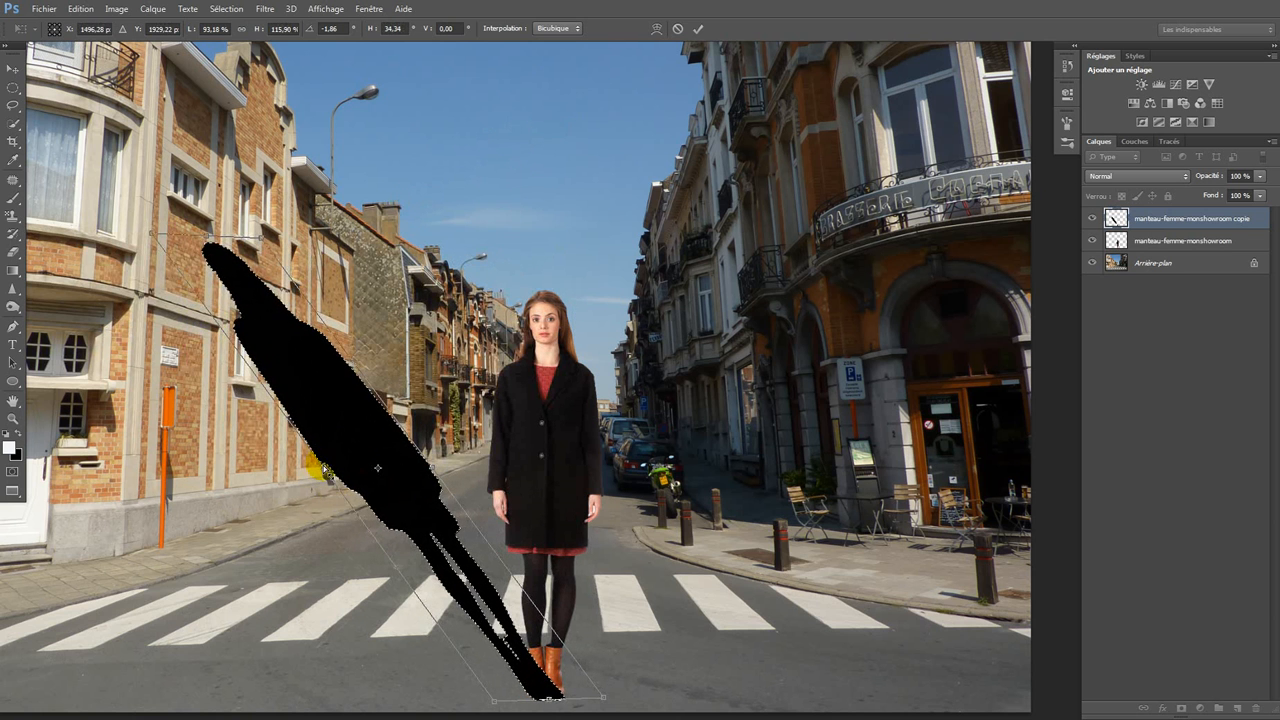
mouse_move(322, 480)
left_mouse_down()
mouse_move(306, 456)
mouse_move(311, 477)
left_mouse_up()
right_click(367, 227)
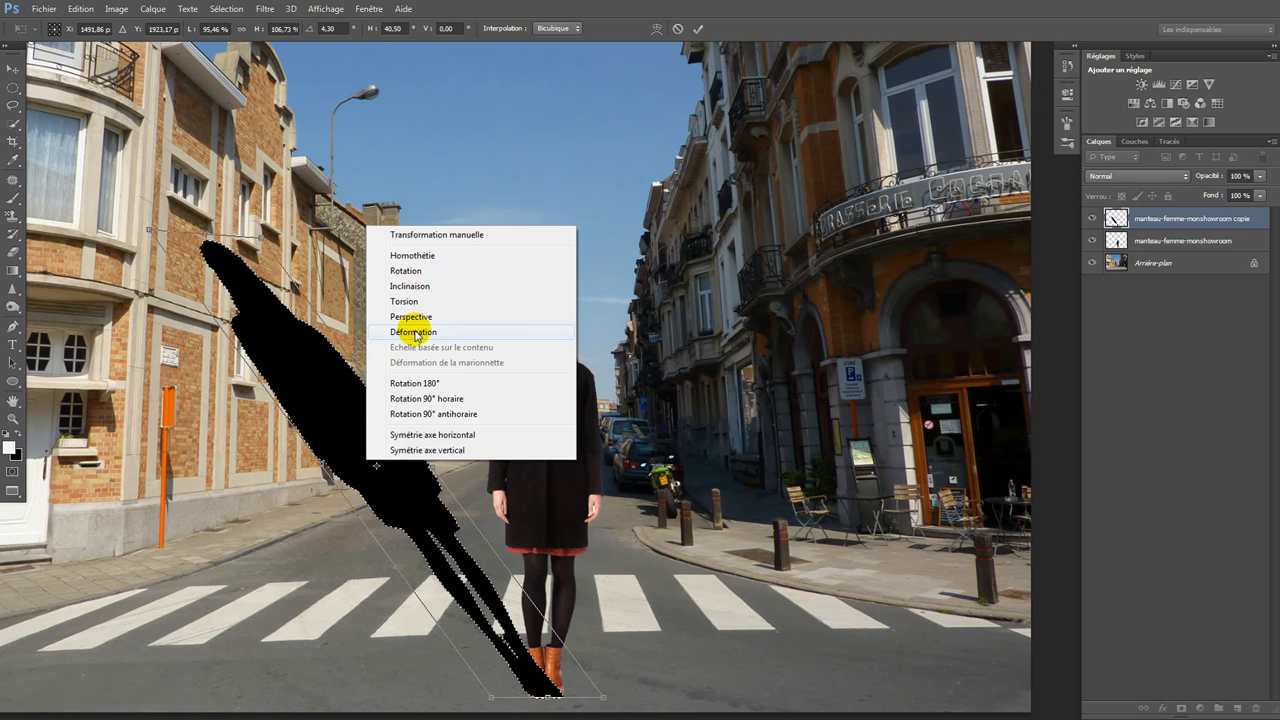
left_click(414, 332)
left_click_drag(241, 241, 150, 382)
key("ctrl+z")
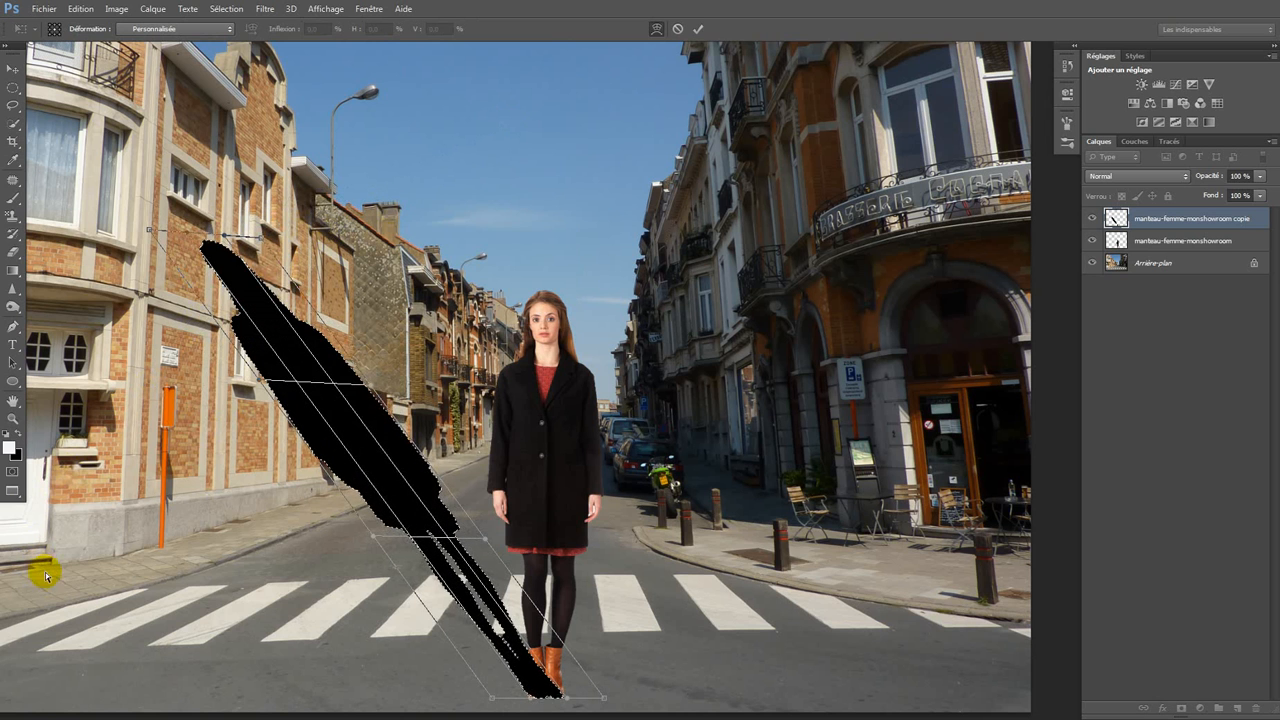
Step: Flatten the slanted silhouette to about 51% height with a free transform so it lies on the street, and apply it
right_click(343, 414)
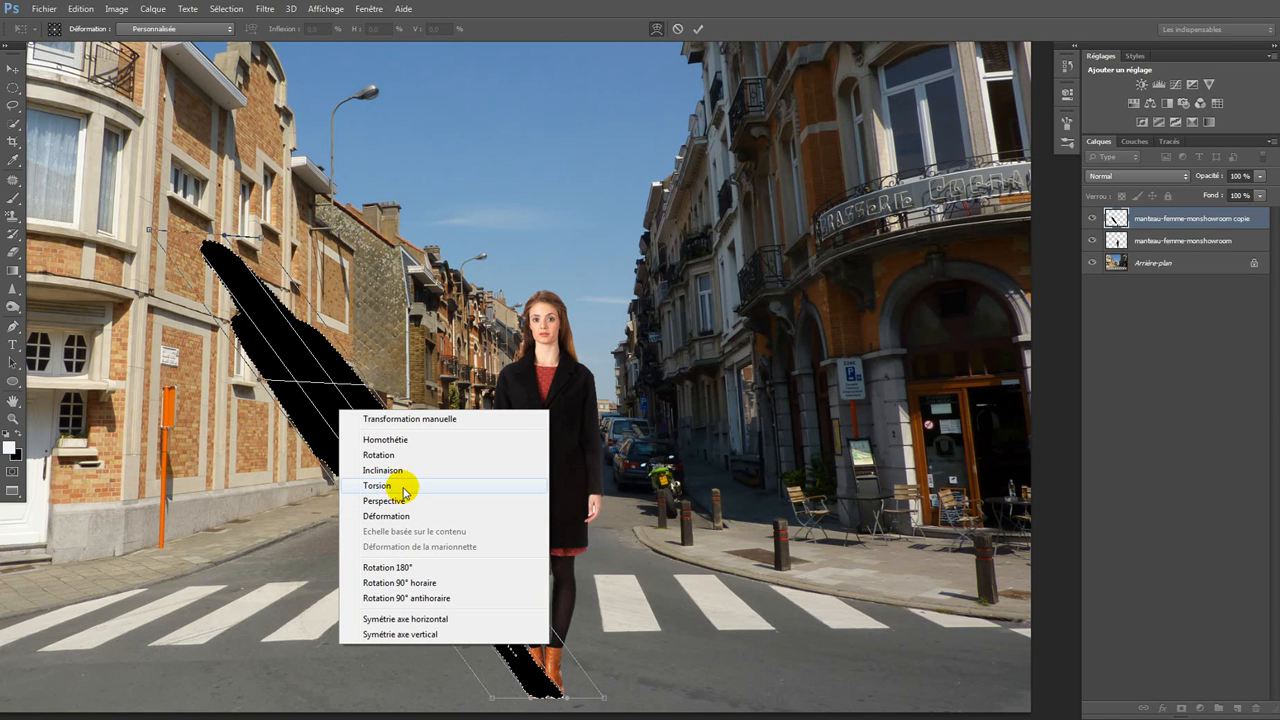
left_click(425, 418)
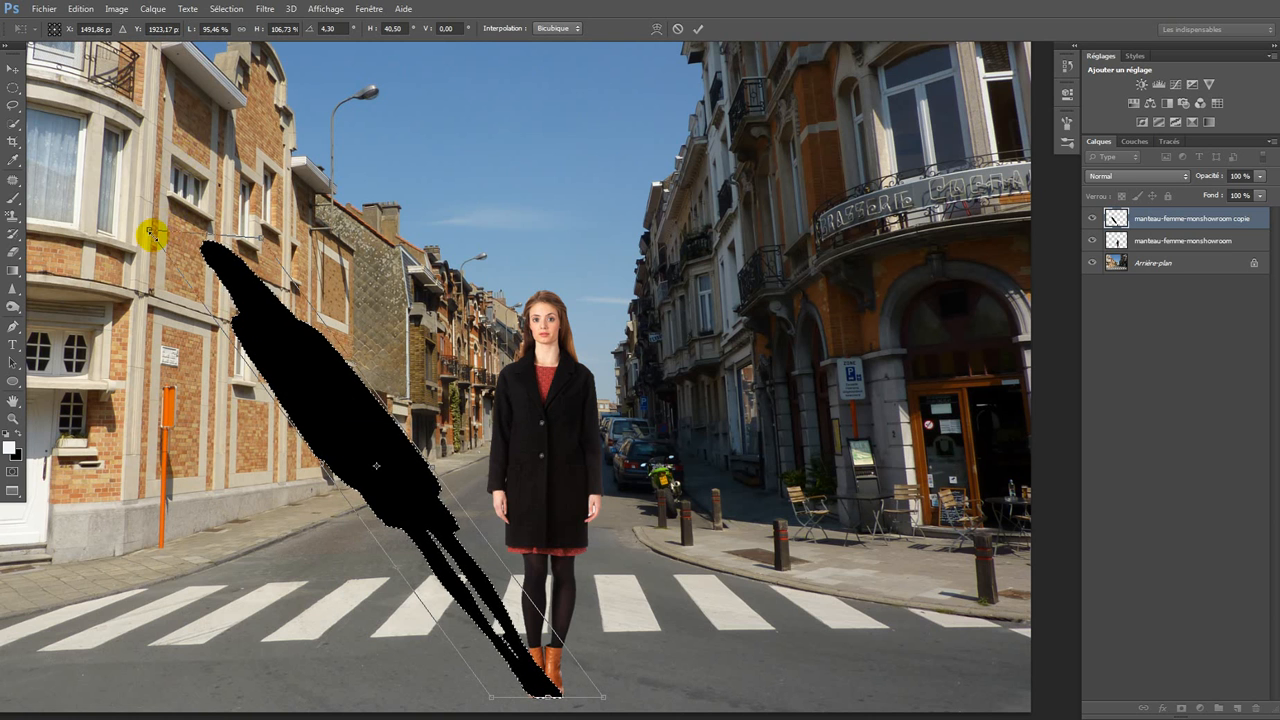
left_click_drag(180, 246, 325, 468)
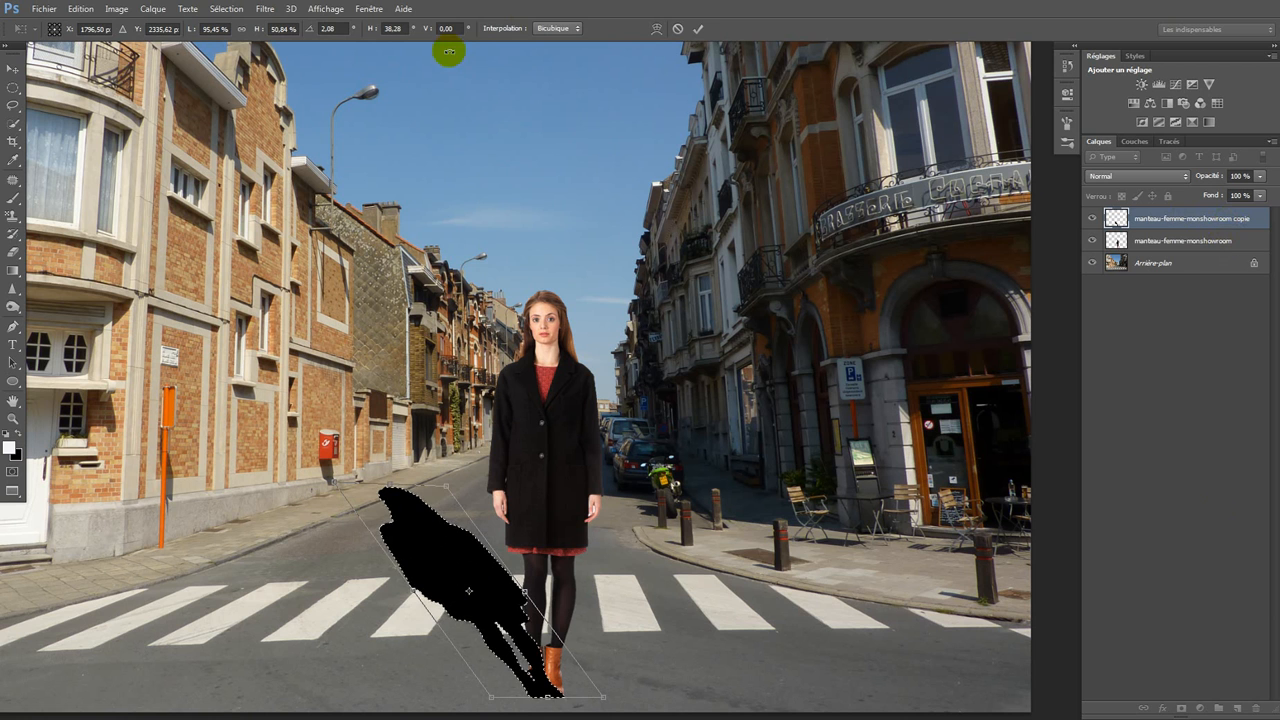
left_click(701, 32)
Step: Move the black silhouette's layer beneath the manteau-femme-monshowroom layer and clear the selection
left_click_drag(1138, 216, 1144, 250)
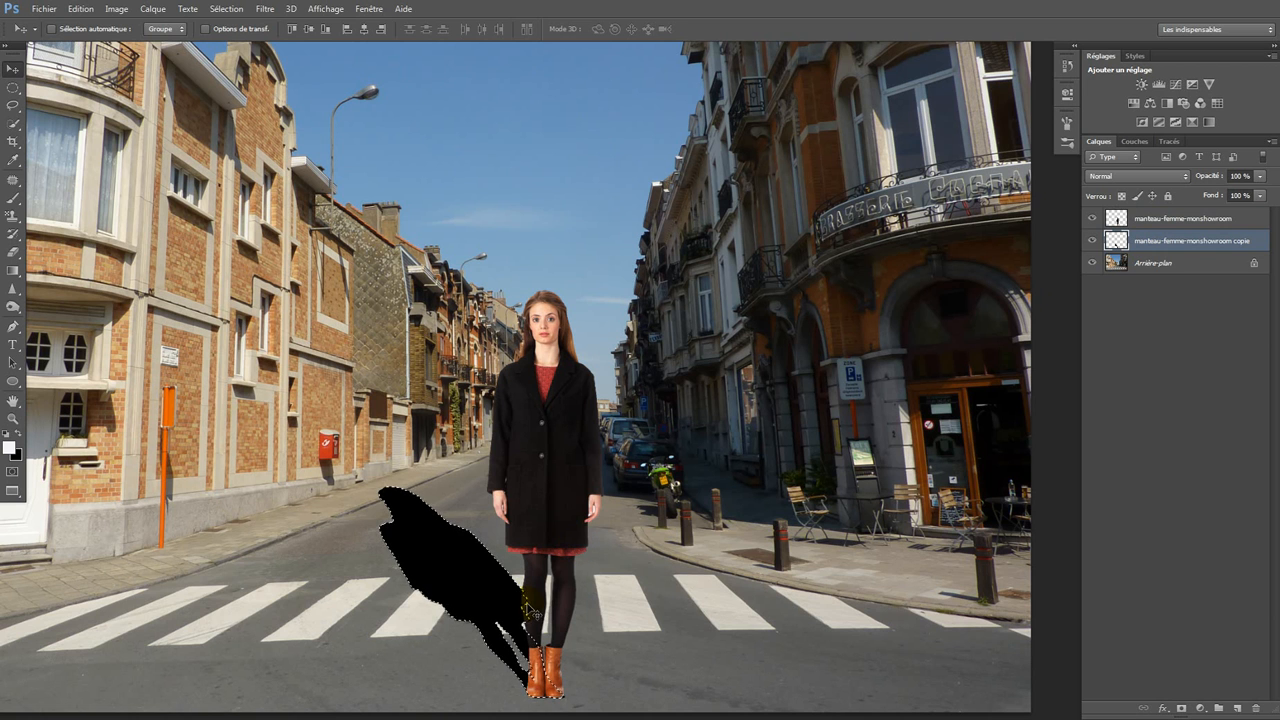
key("ctrl+d")
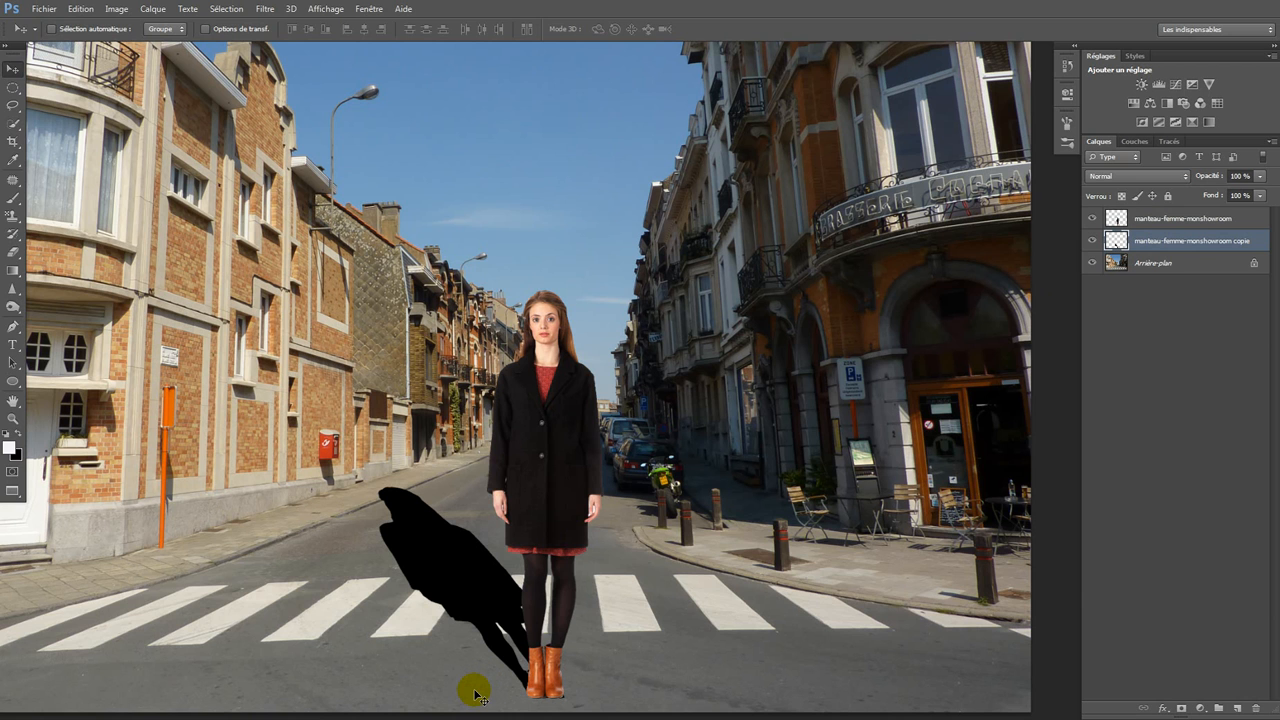
Step: Stretch the shadow to about 164% width, flatten it to about 46% height, and shift it to meet the woman's boots
key("ctrl+t")
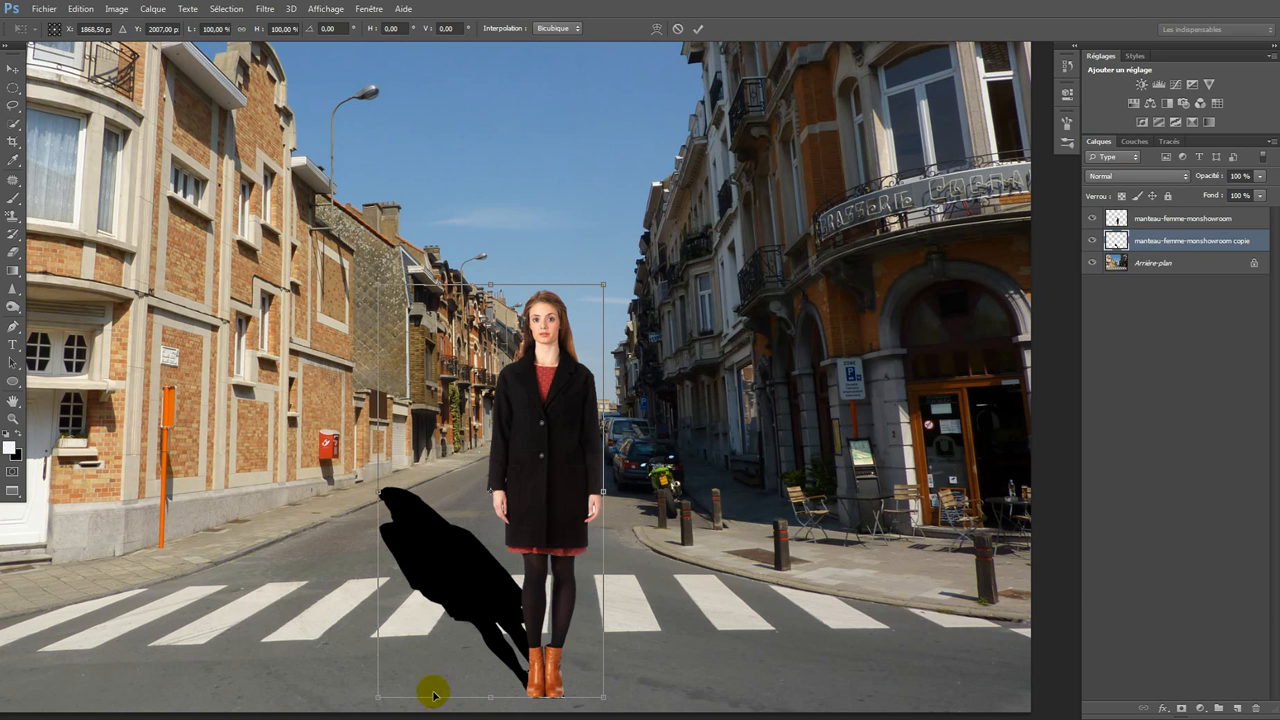
left_click_drag(490, 284, 490, 416)
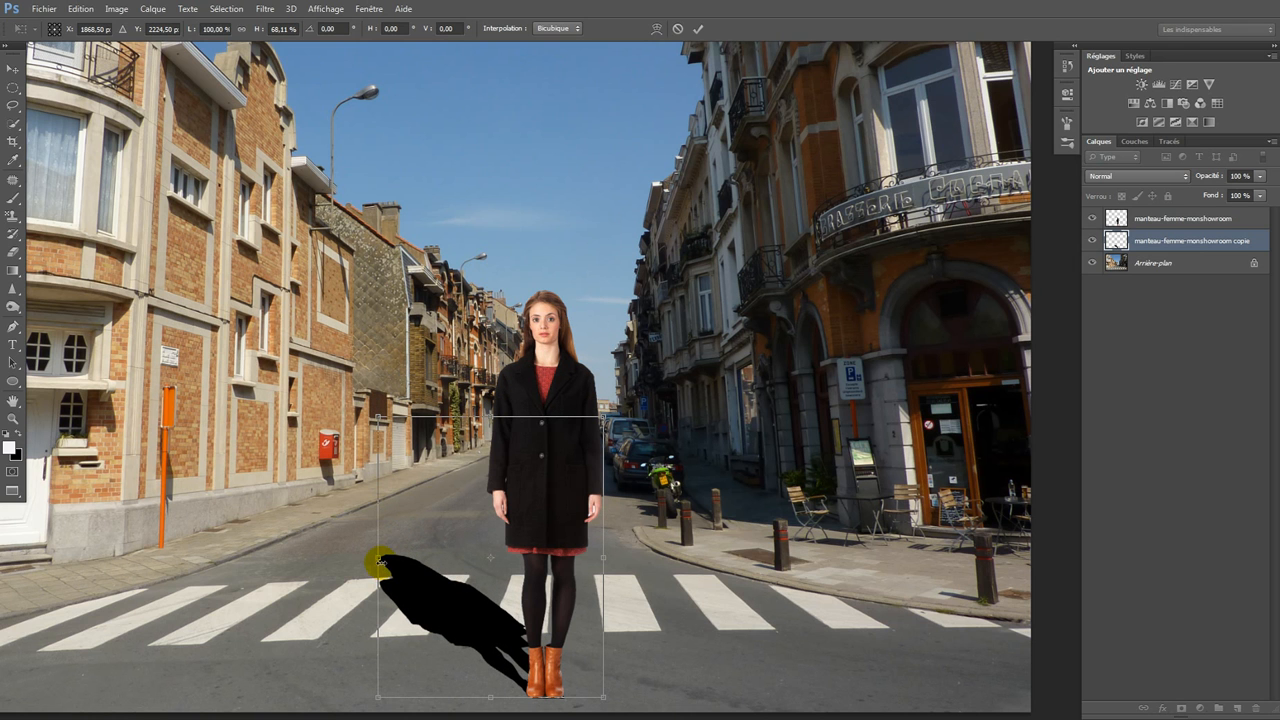
left_click_drag(379, 561, 233, 560)
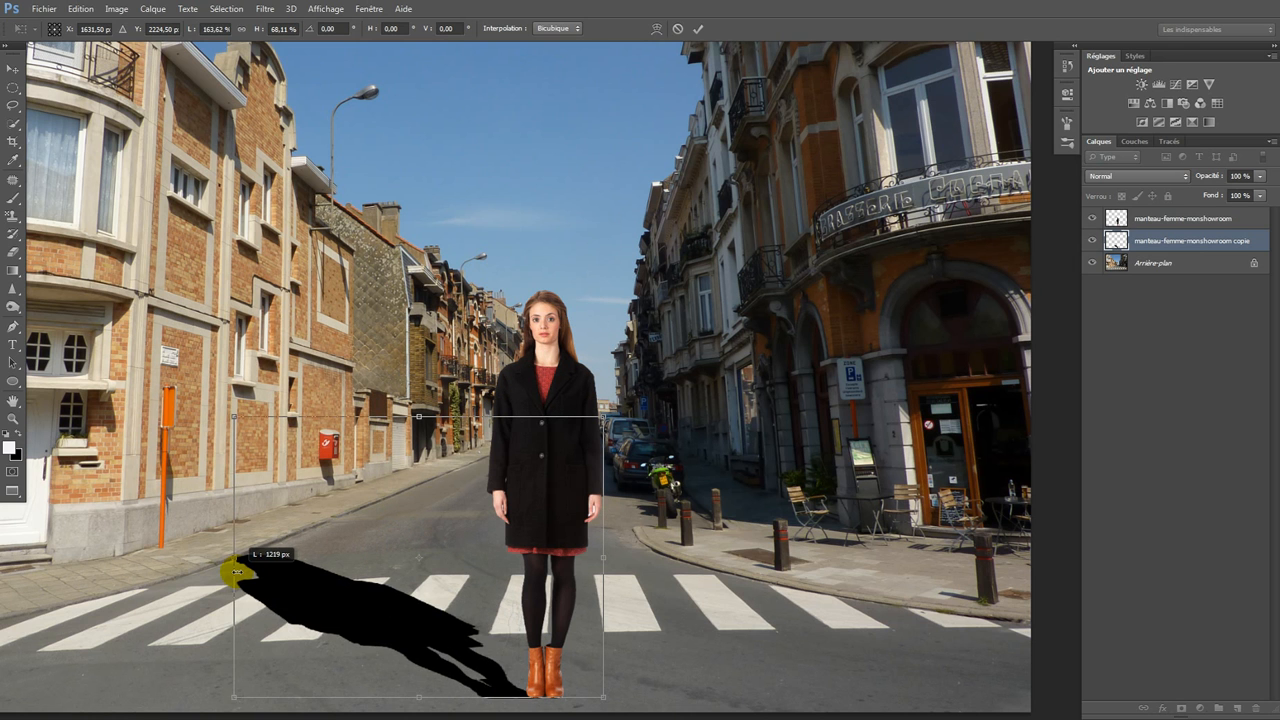
left_click_drag(489, 619, 518, 619)
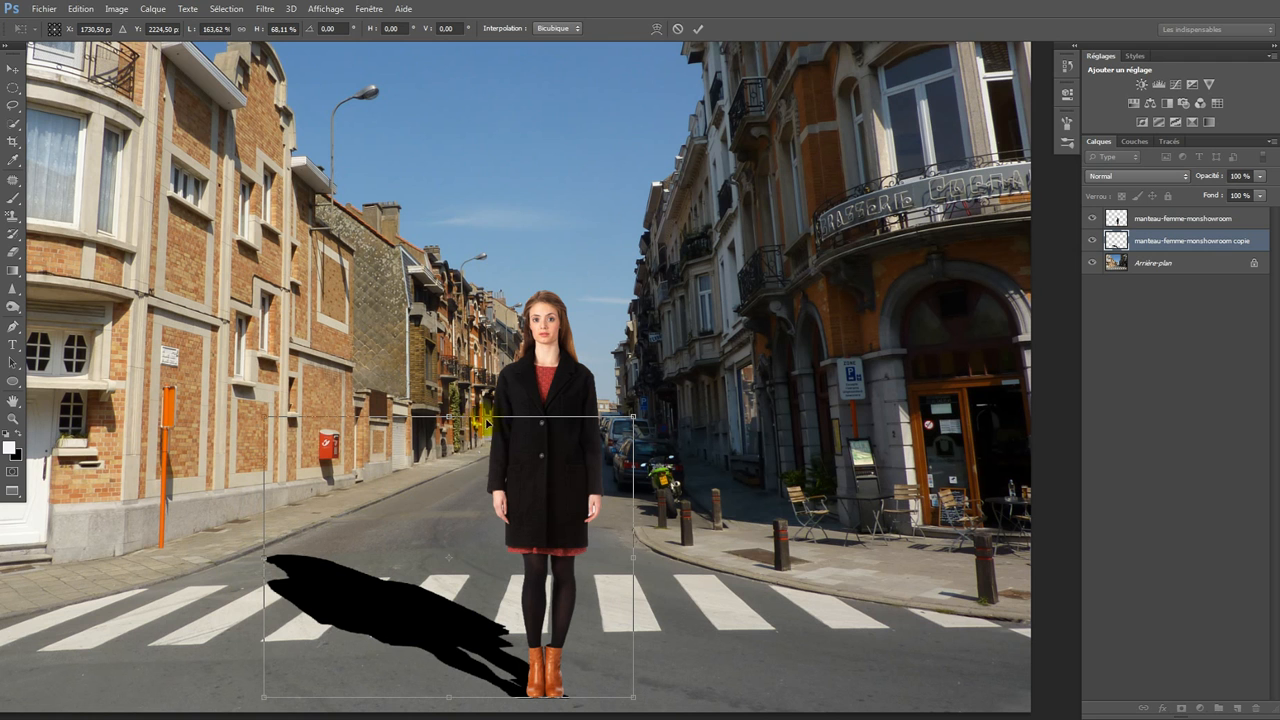
left_click_drag(448, 416, 448, 510)
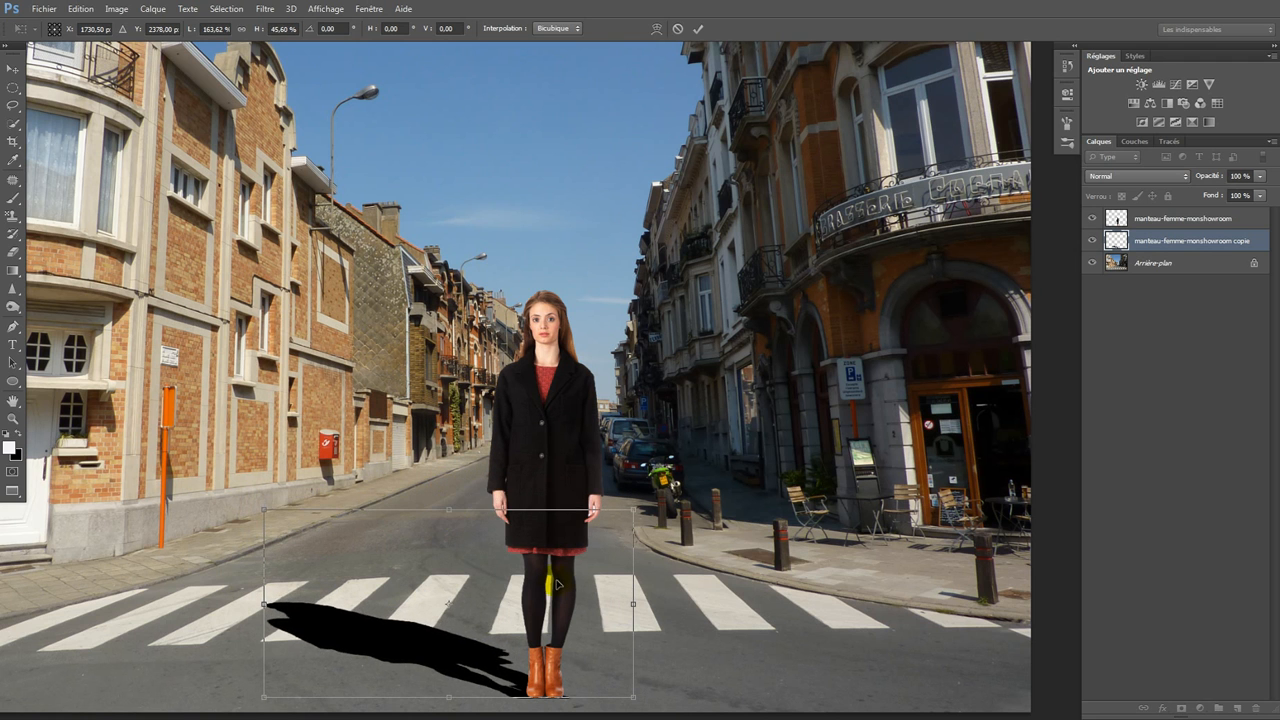
Step: Slant the shadow further left by about 49° with the Perspective transform and nudge it back under the boots
right_click(449, 609)
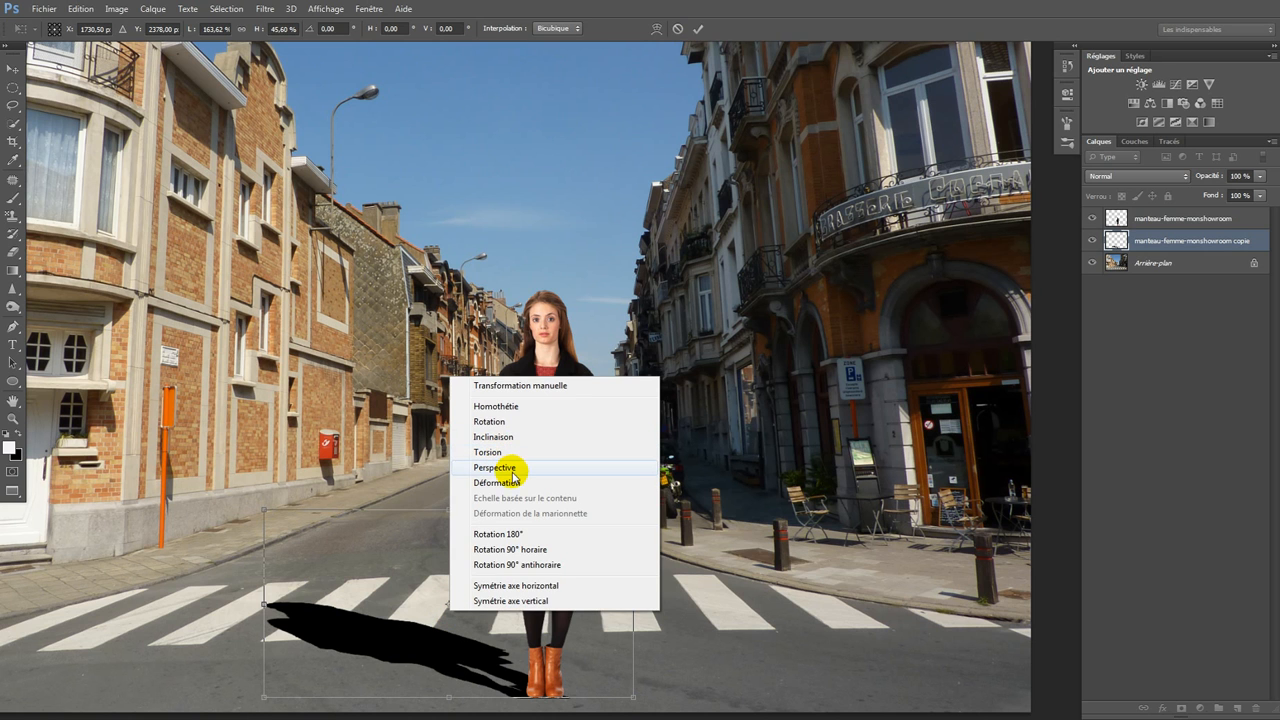
left_click(512, 469)
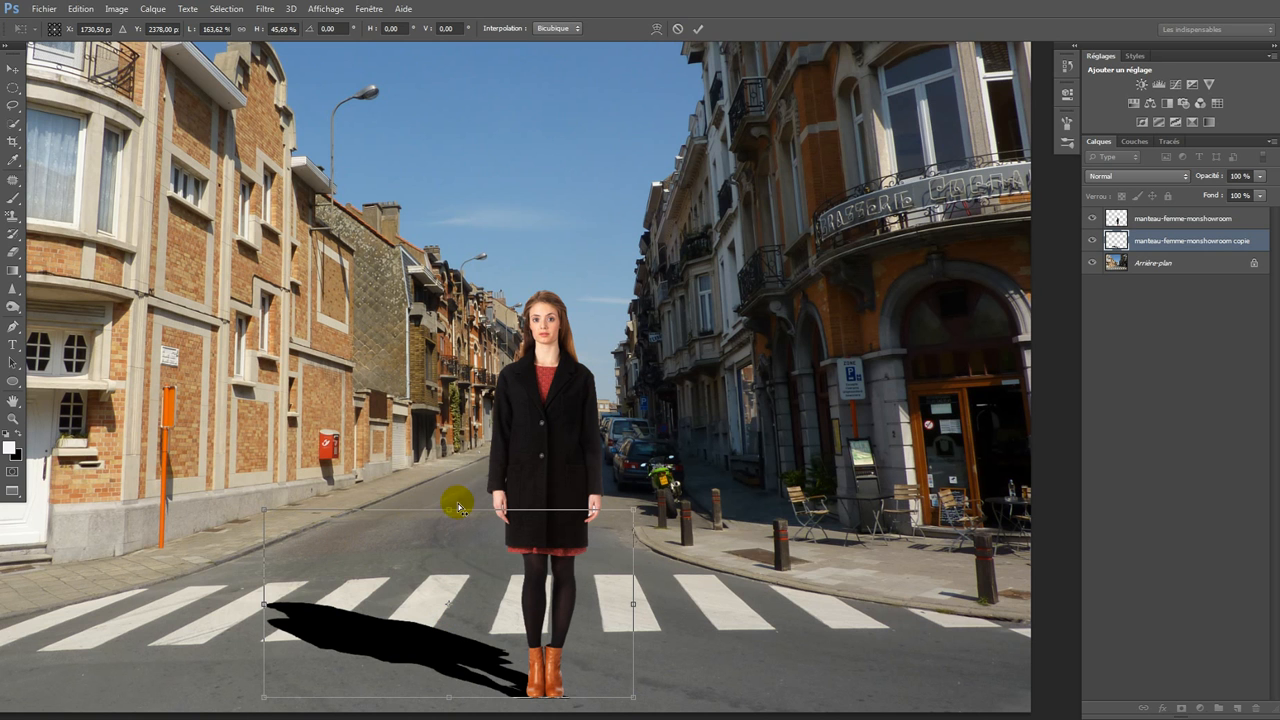
left_click_drag(450, 514, 231, 553)
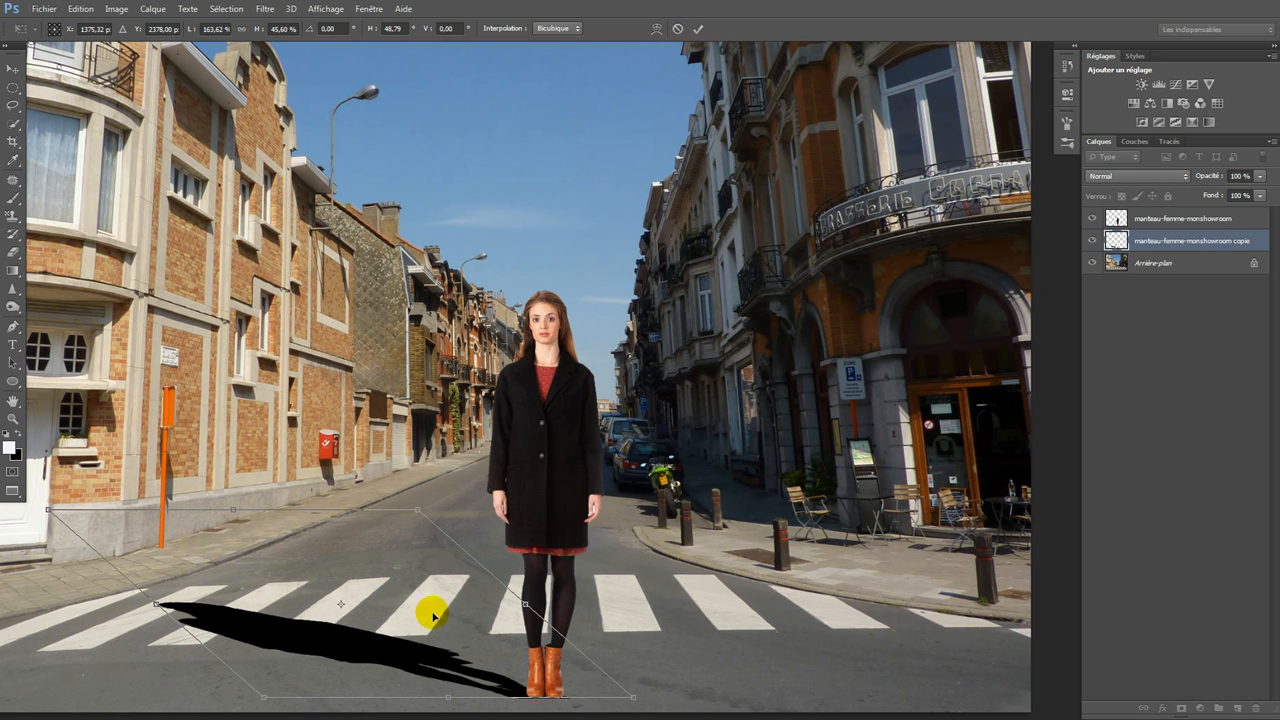
left_click_drag(391, 655, 407, 659)
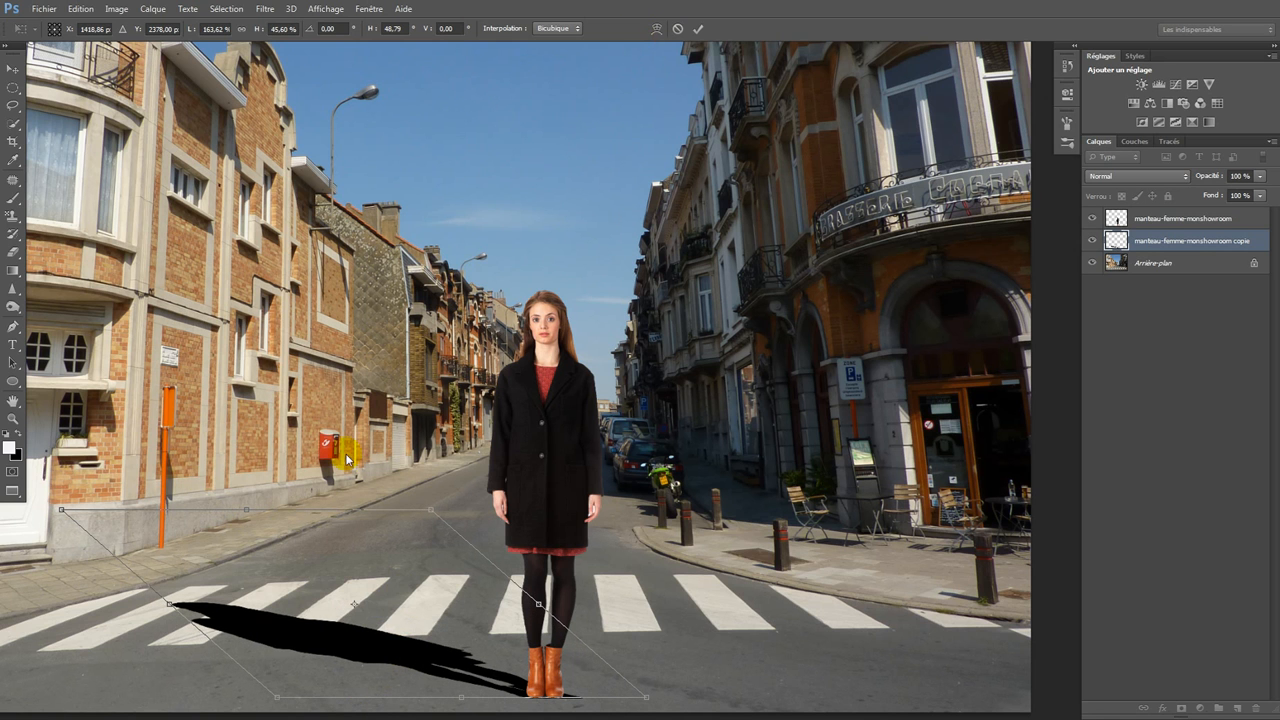
Step: Warp the shadow by pulling its upper-right mesh corner up and its lower-left corner outward, then apply the transformation
right_click(371, 580)
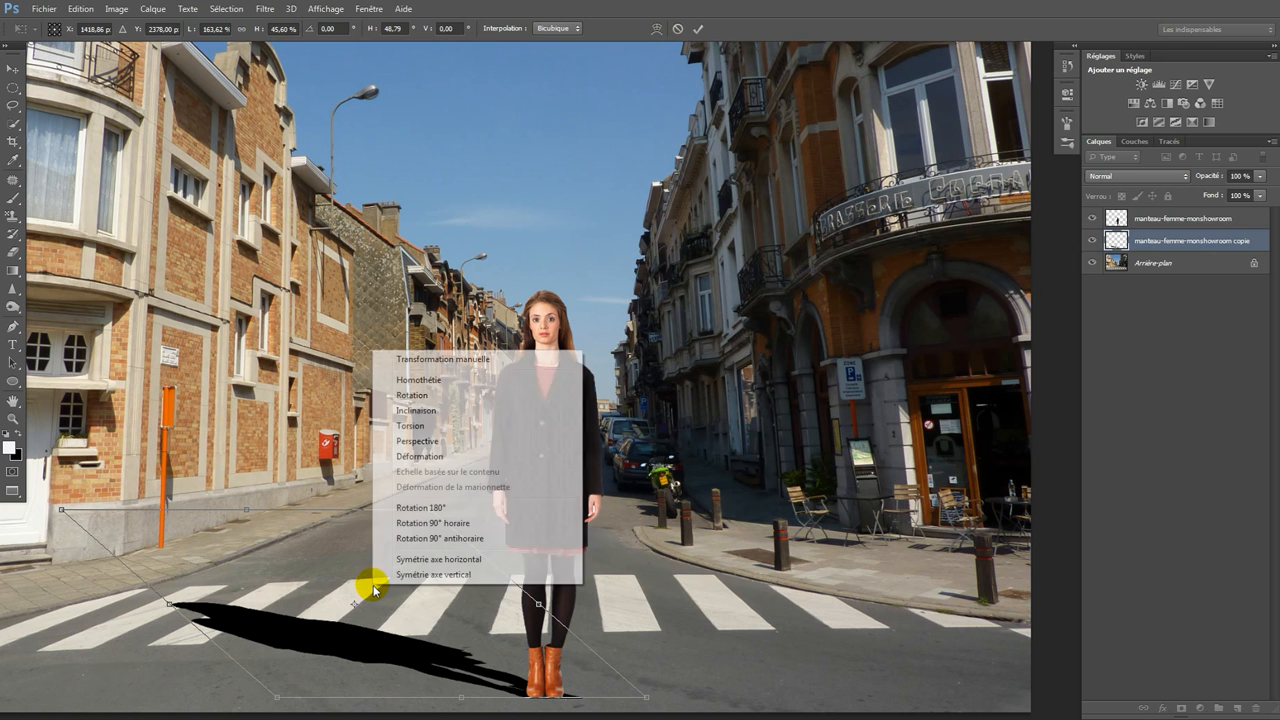
left_click(421, 456)
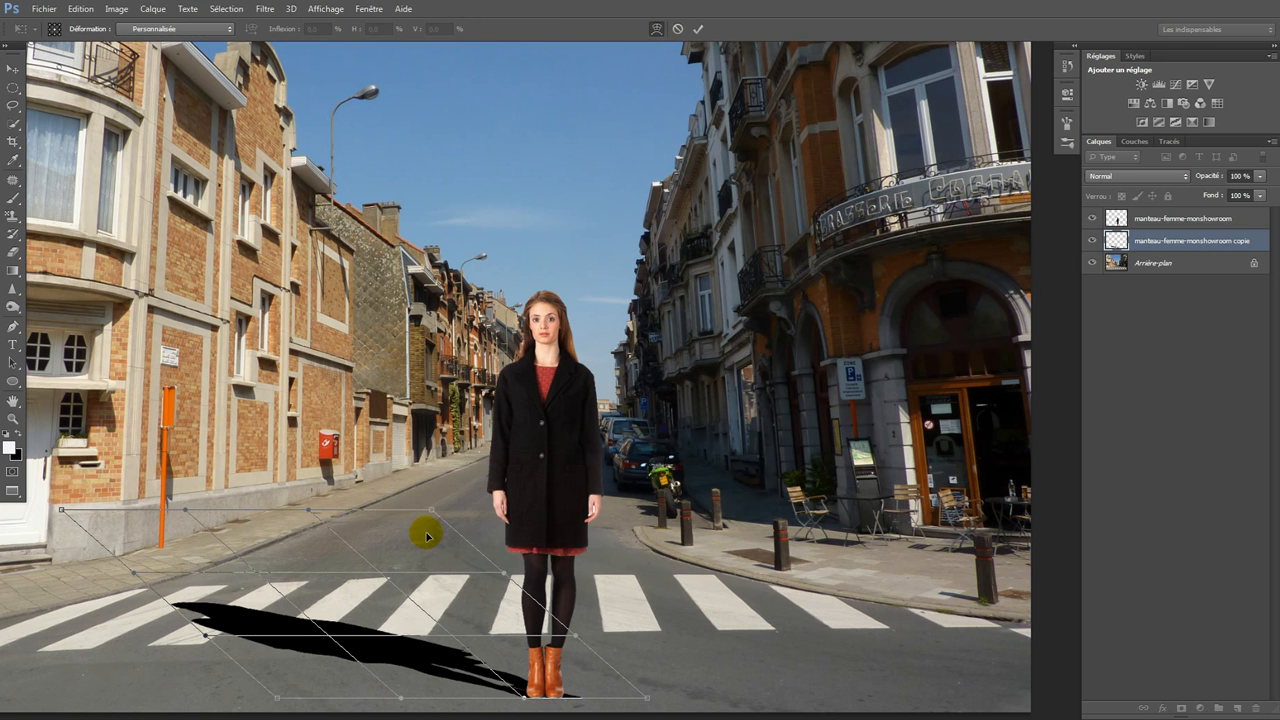
left_click_drag(431, 506, 502, 430)
left_click_drag(274, 703, 134, 700)
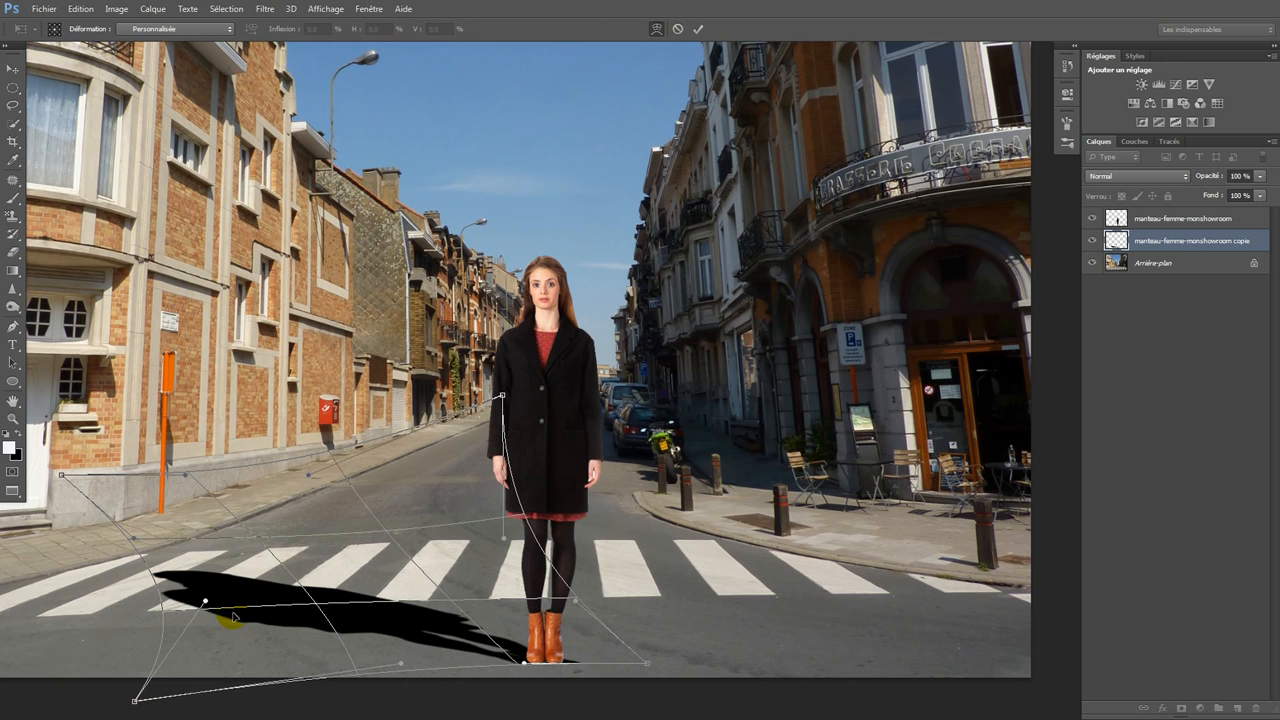
left_click(697, 29)
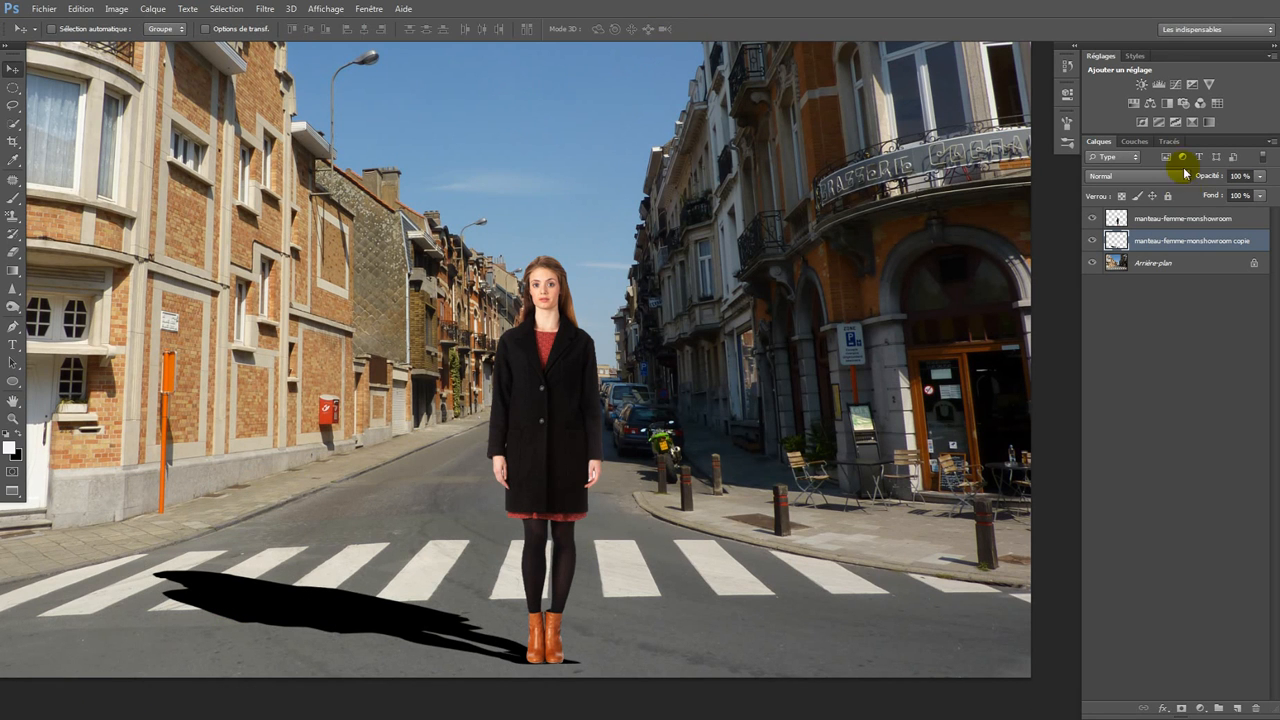
Step: Load the shadow's outline as a selection and make the manteau-femme-monshowroom copie layer active
left_click(1146, 218)
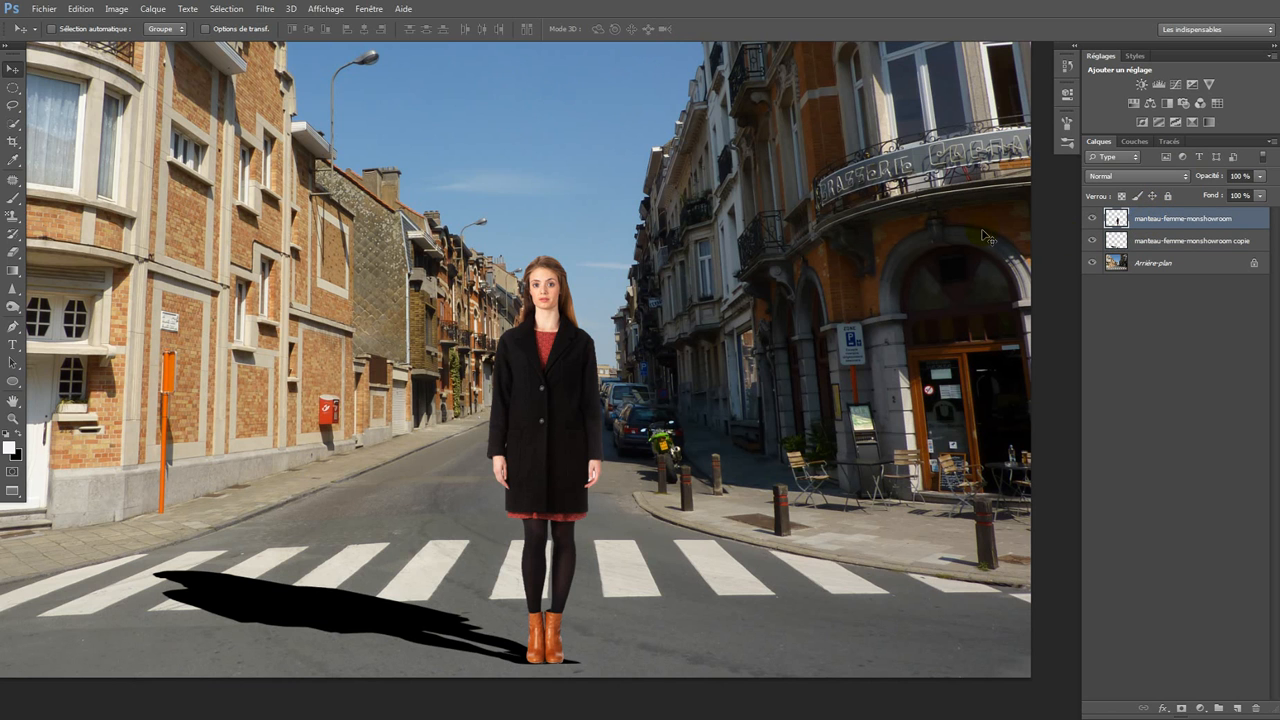
left_click(1113, 247, "ctrl")
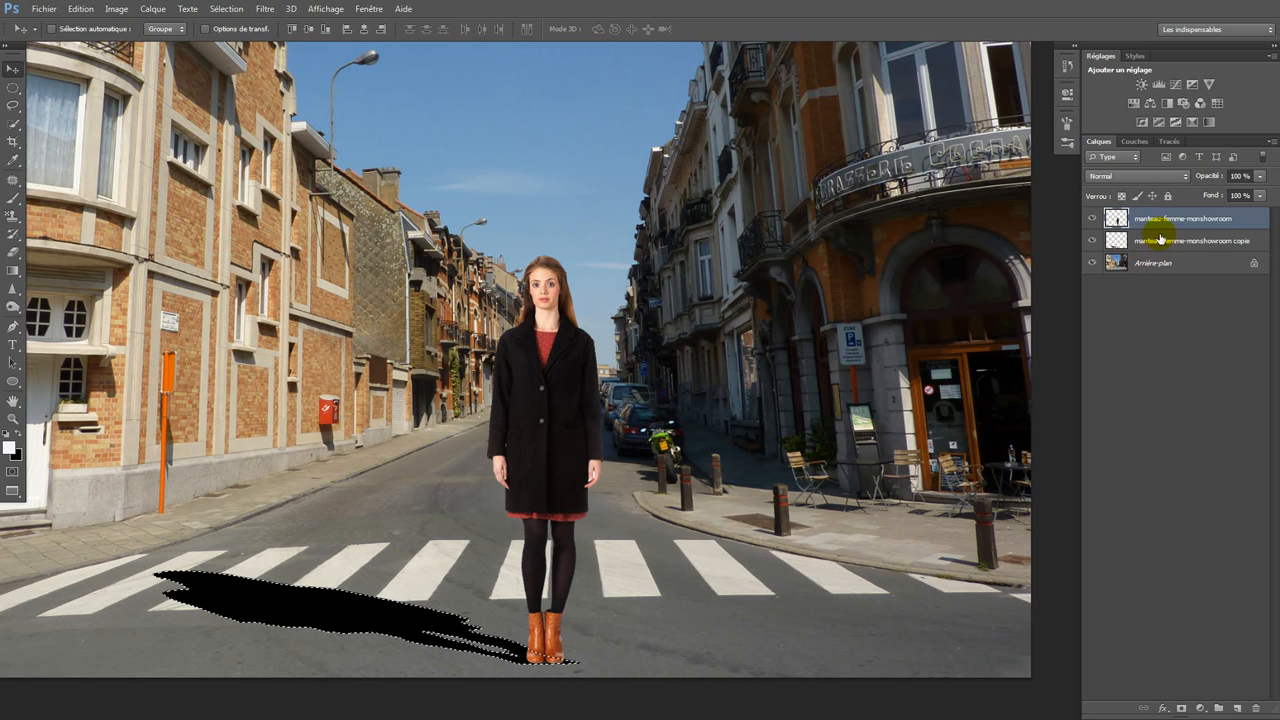
left_click(1120, 240)
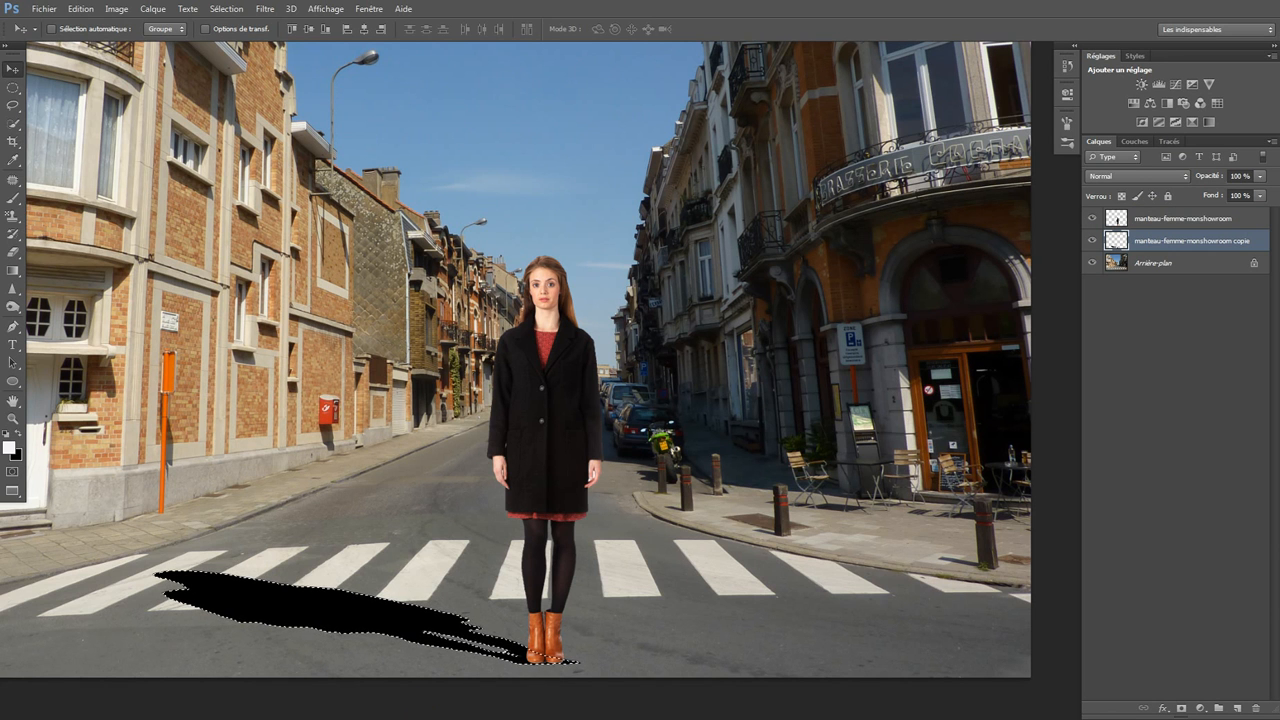
Step: Sample a dark tone from the shaded sidewalk near the café and fill the selected shadow with it using the Paint Bucket
left_click(12, 204)
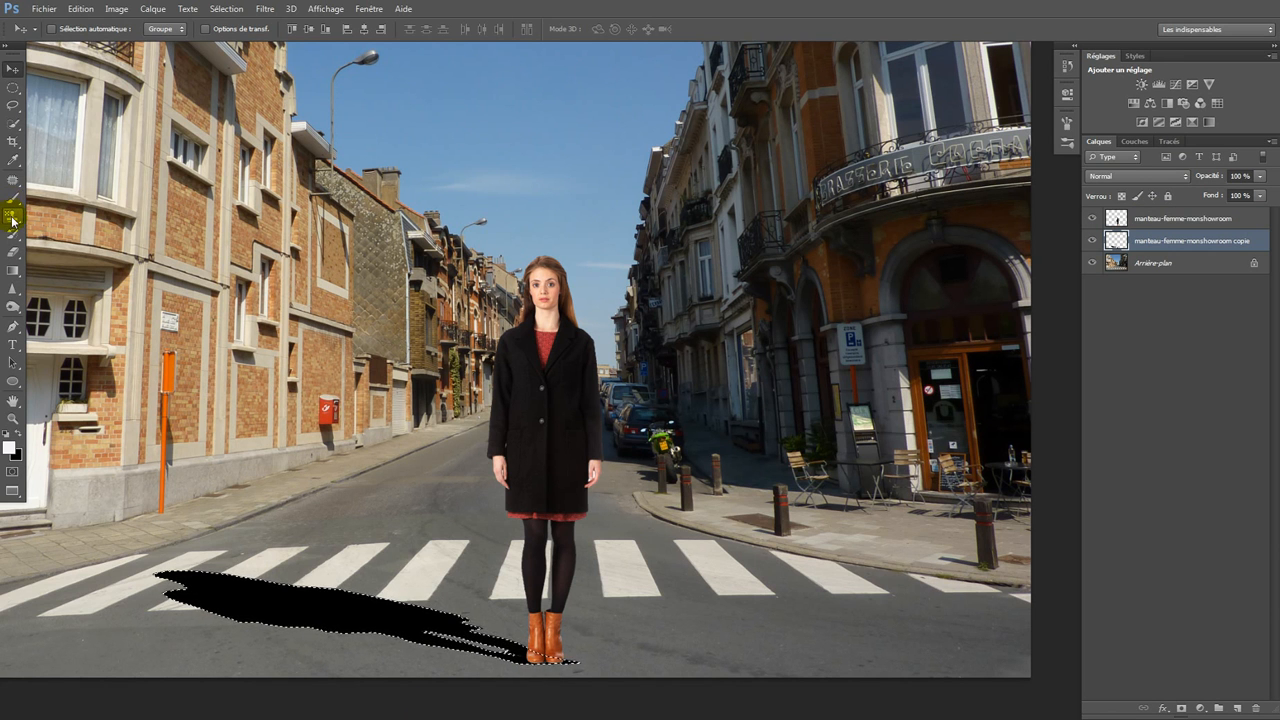
left_click(14, 252)
left_click(14, 268)
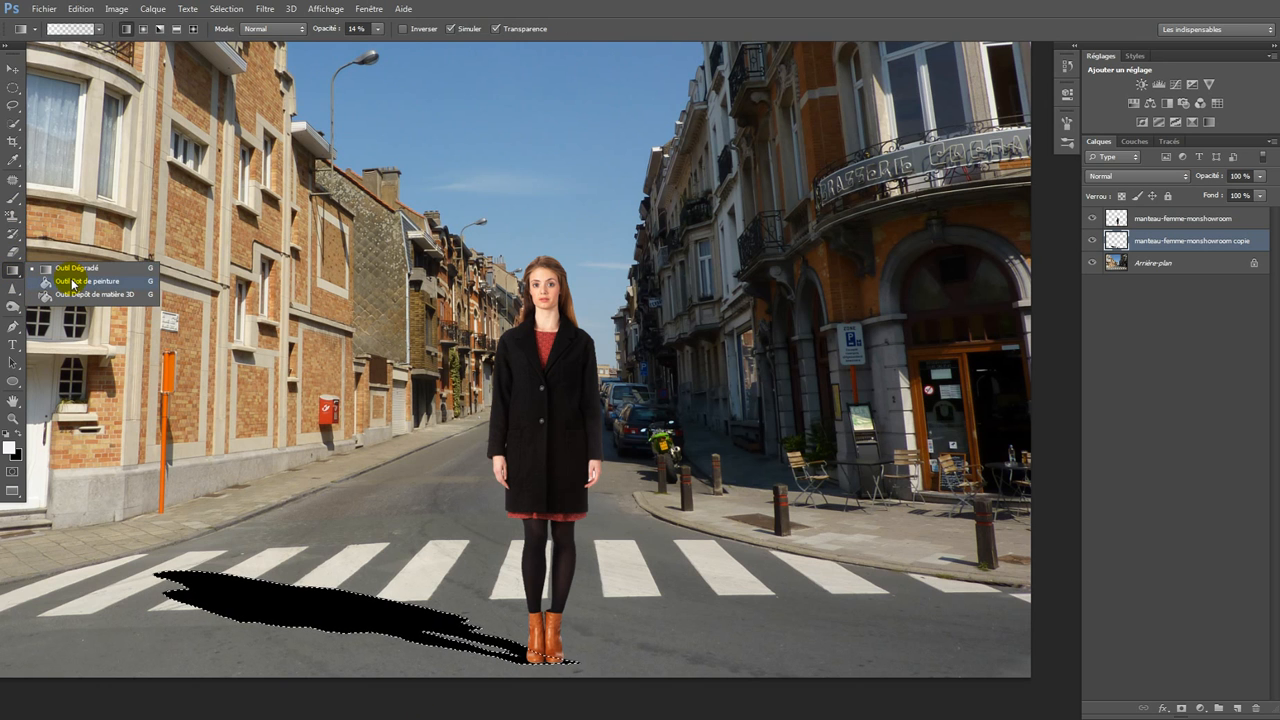
left_click(75, 281)
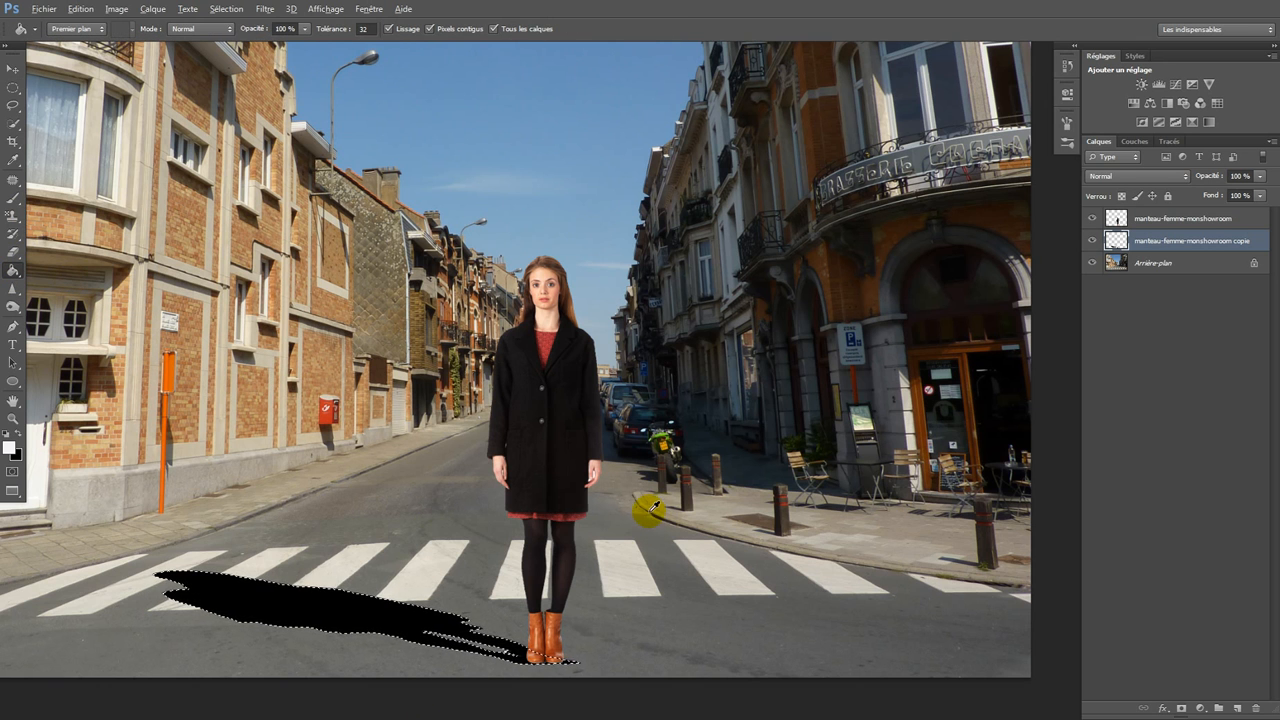
key("alt")
key("alt")
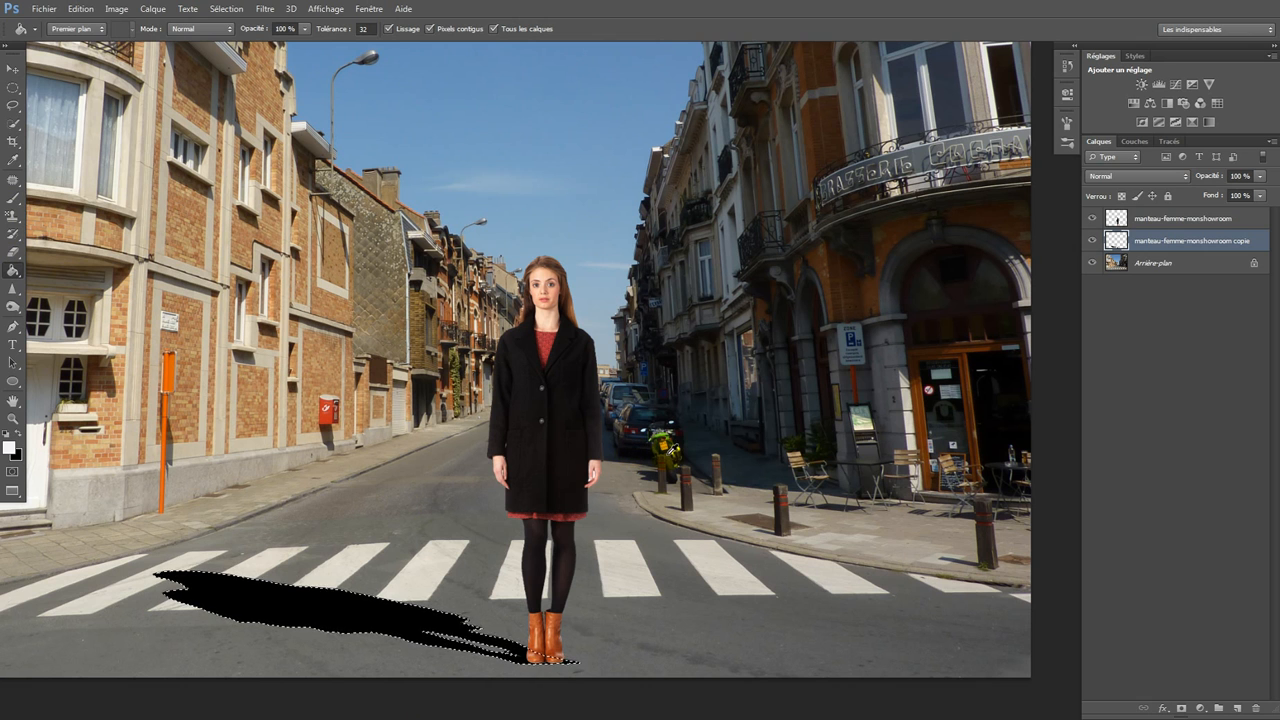
left_click(752, 463, "alt")
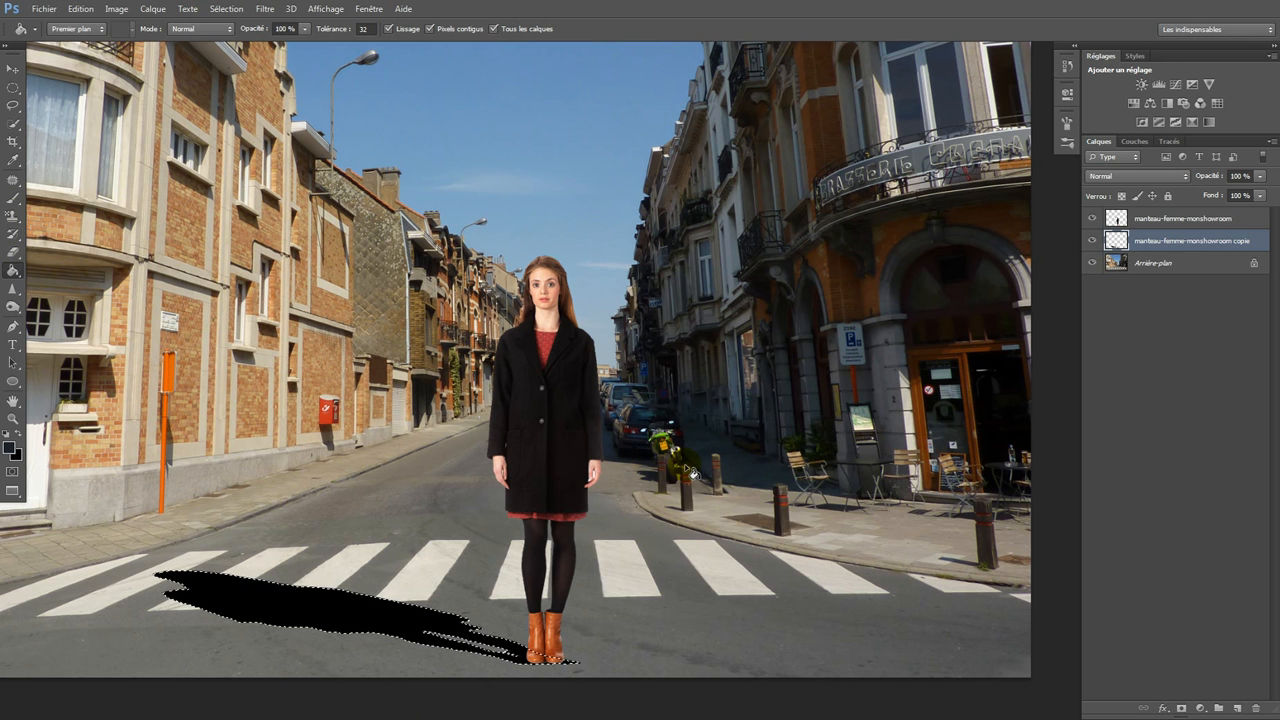
left_click(317, 612)
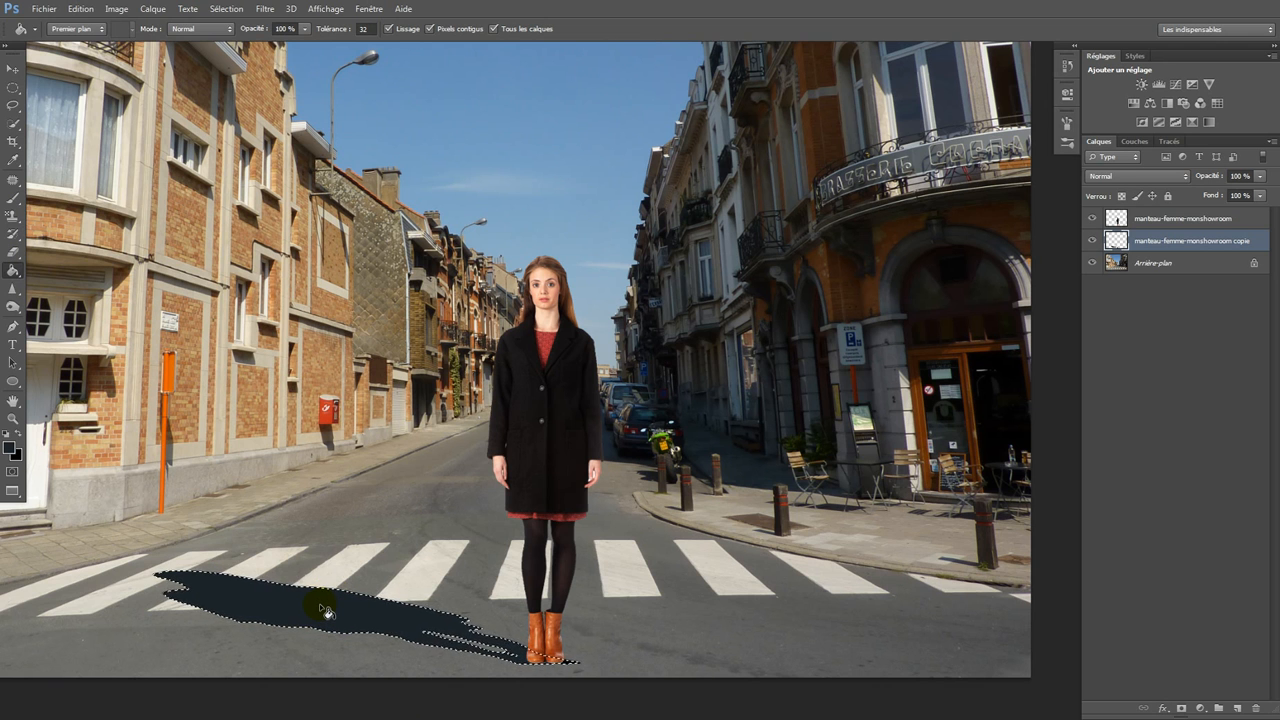
Step: Undo and redo the last fill to compare the shadow's sampled tone with its original black
key("ctrl+z")
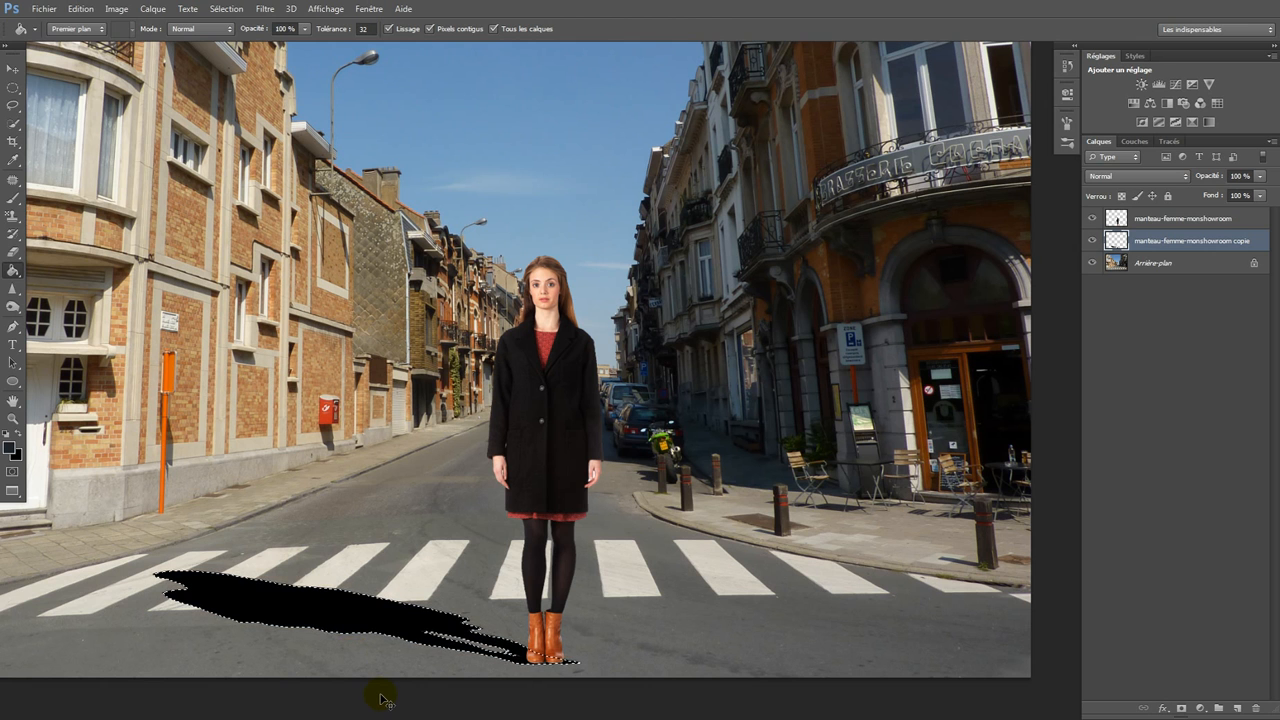
key("ctrl+z")
key("ctrl+z")
key("ctrl+z")
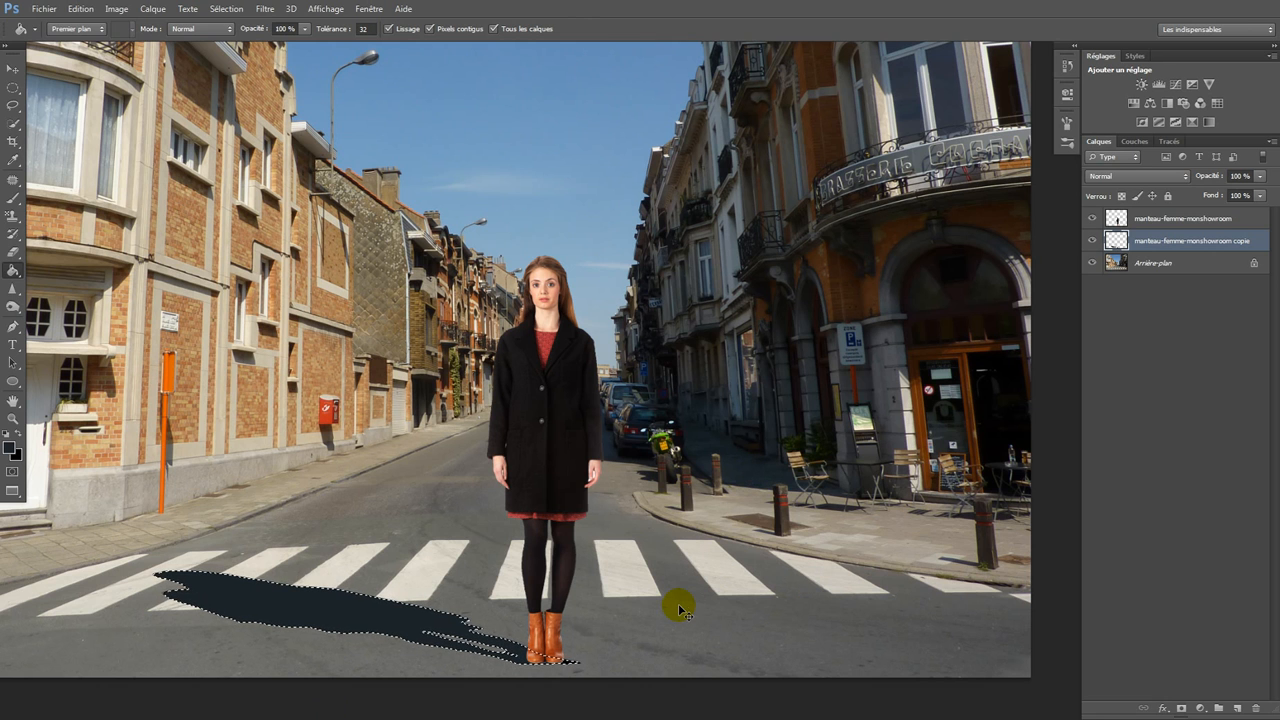
Step: Deselect the shadow and lower its layer's opacity to 70%
key("ctrl+d")
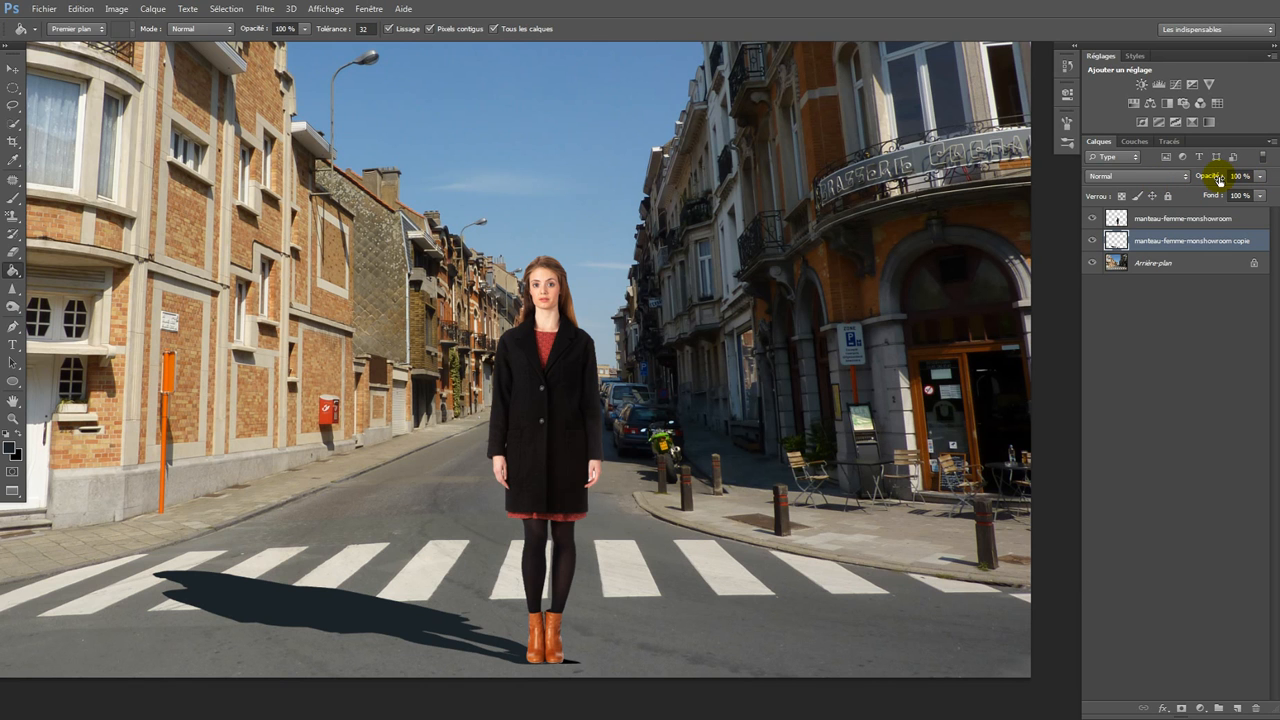
left_click_drag(1219, 181, 1195, 193)
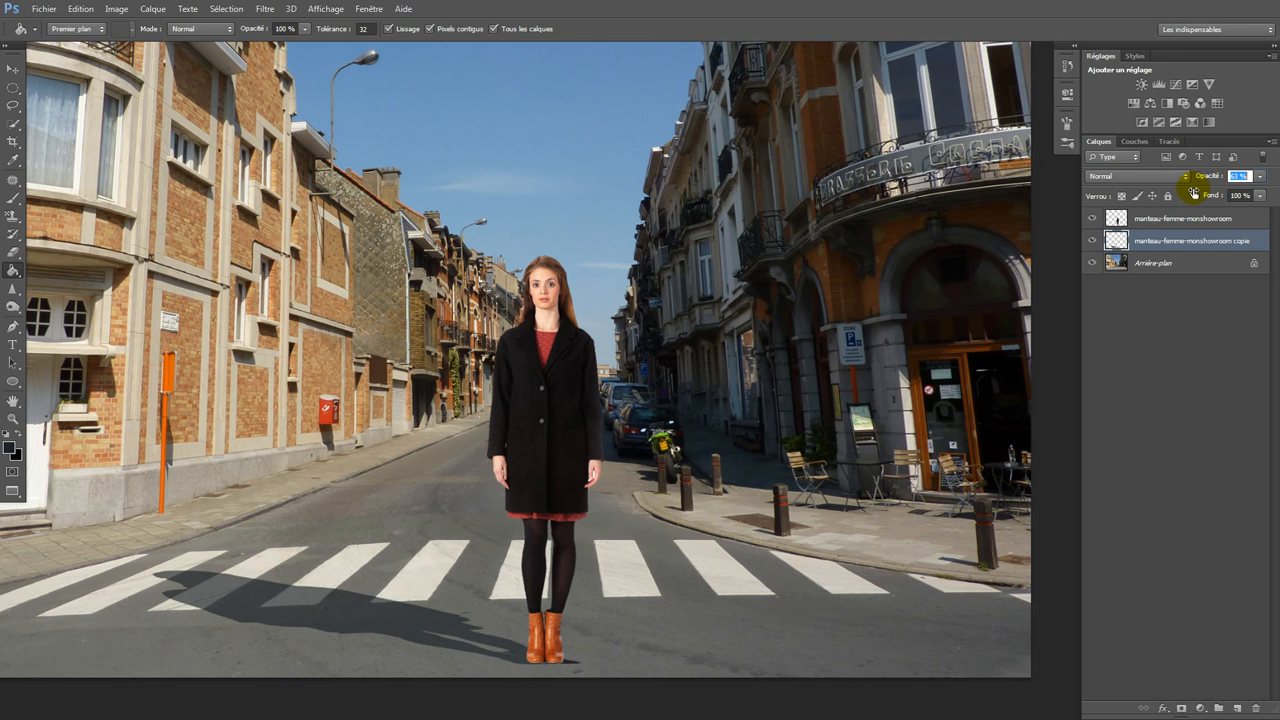
left_click_drag(1192, 192, 1194, 194)
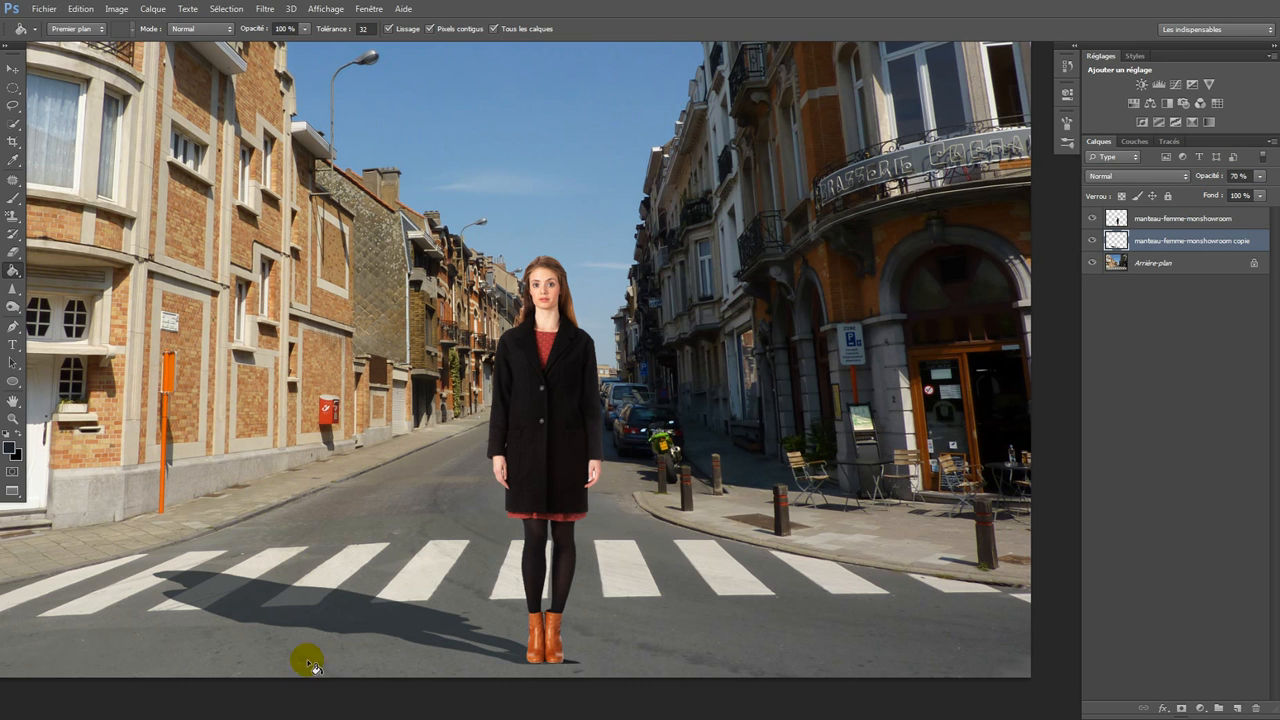
Step: Load the shadow's outline as a selection and try expanding it by 5 pixels
left_click(1116, 250, "ctrl")
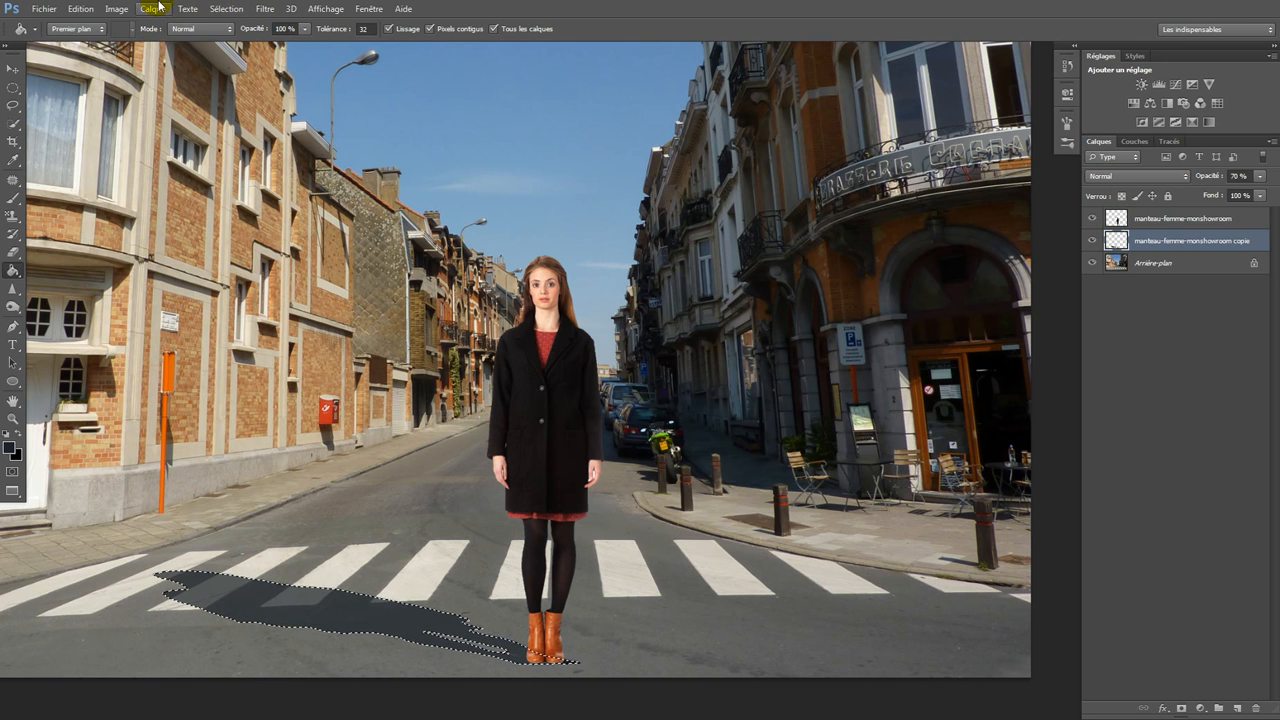
left_click(225, 8)
mouse_move(344, 166)
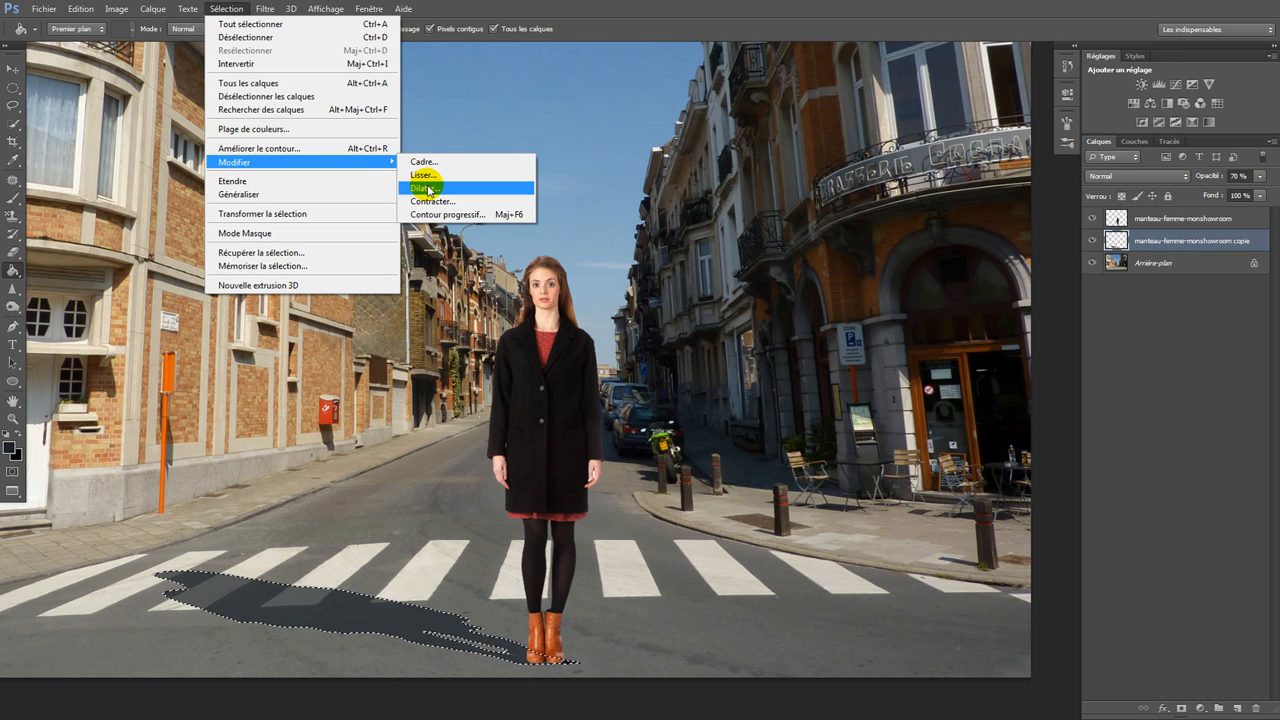
left_click(426, 188)
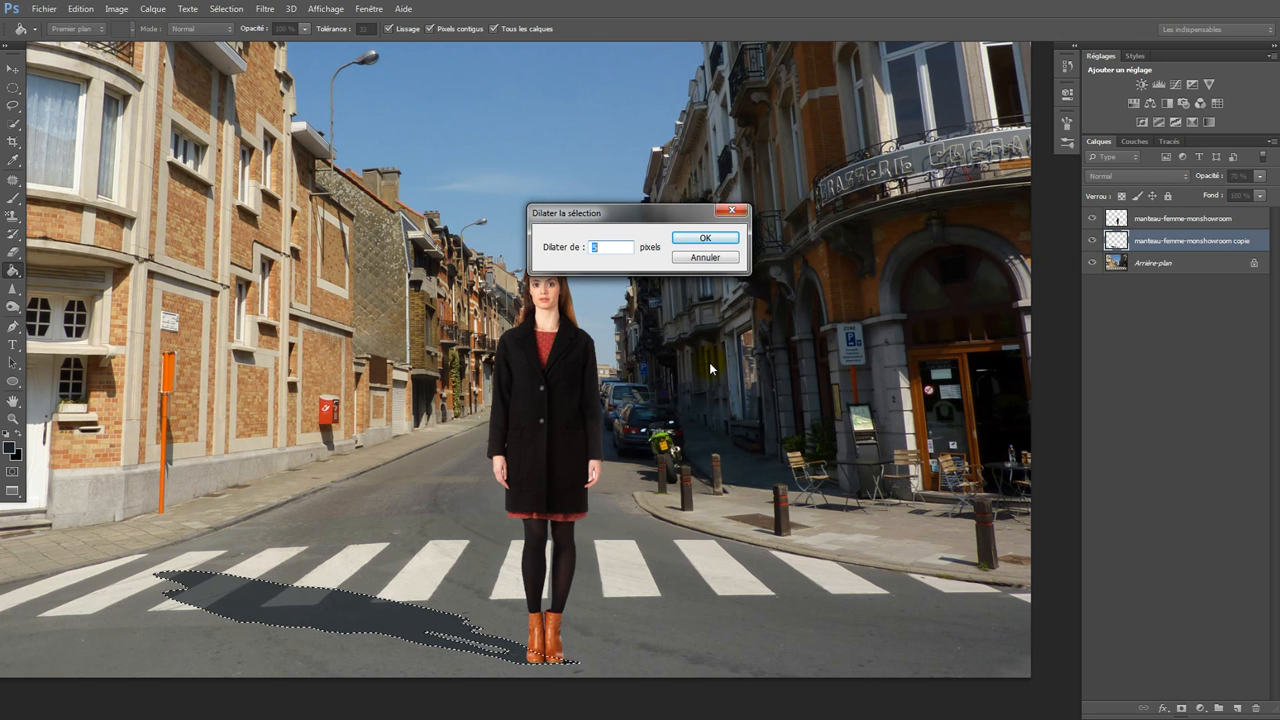
type("5")
key("Return")
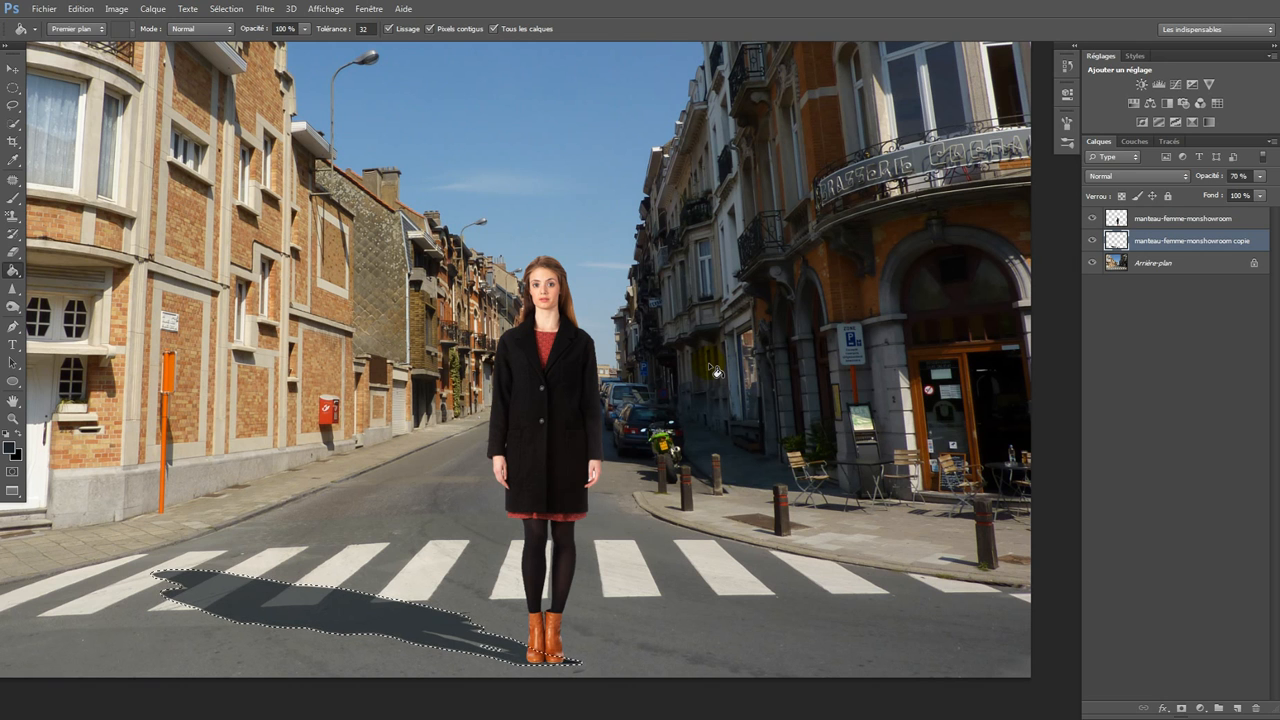
left_click(486, 654)
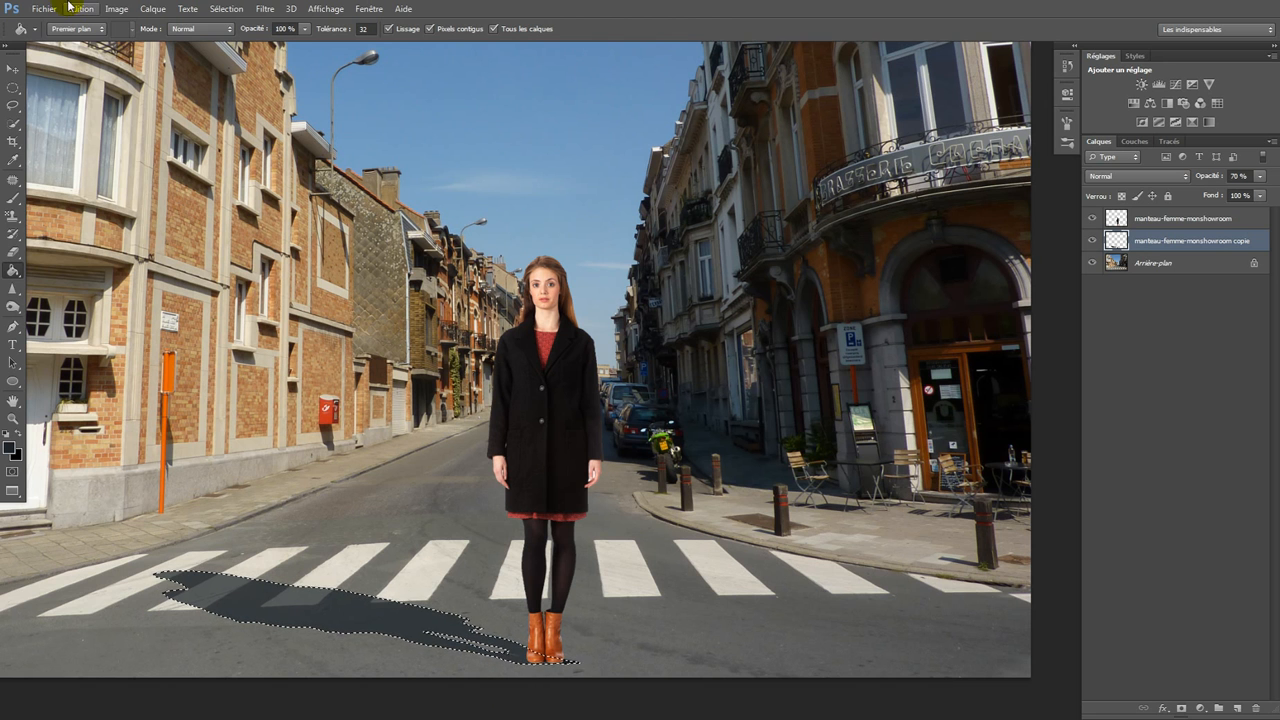
Step: Try expanding the shadow's selection by 1 pixel and refilling it, then invert the selection and deselect
left_click(261, 7)
mouse_move(230, 9)
mouse_move(300, 162)
left_click(438, 188)
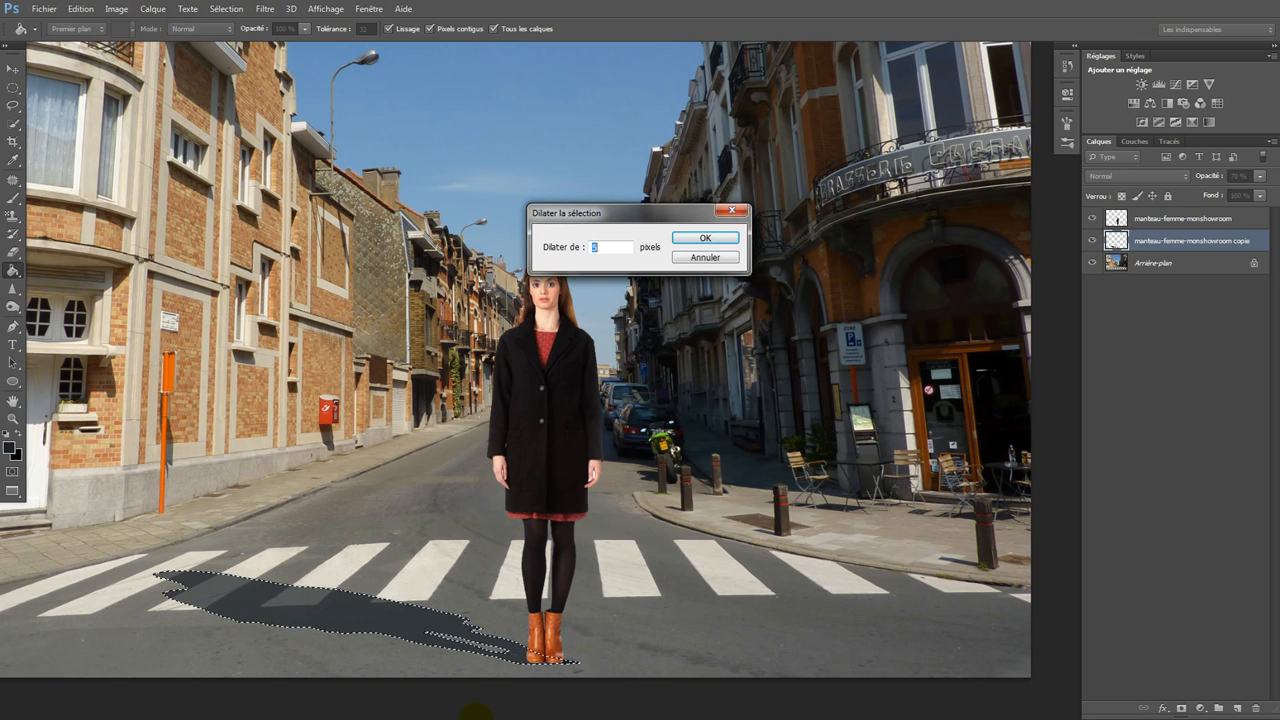
type("1")
key("Return")
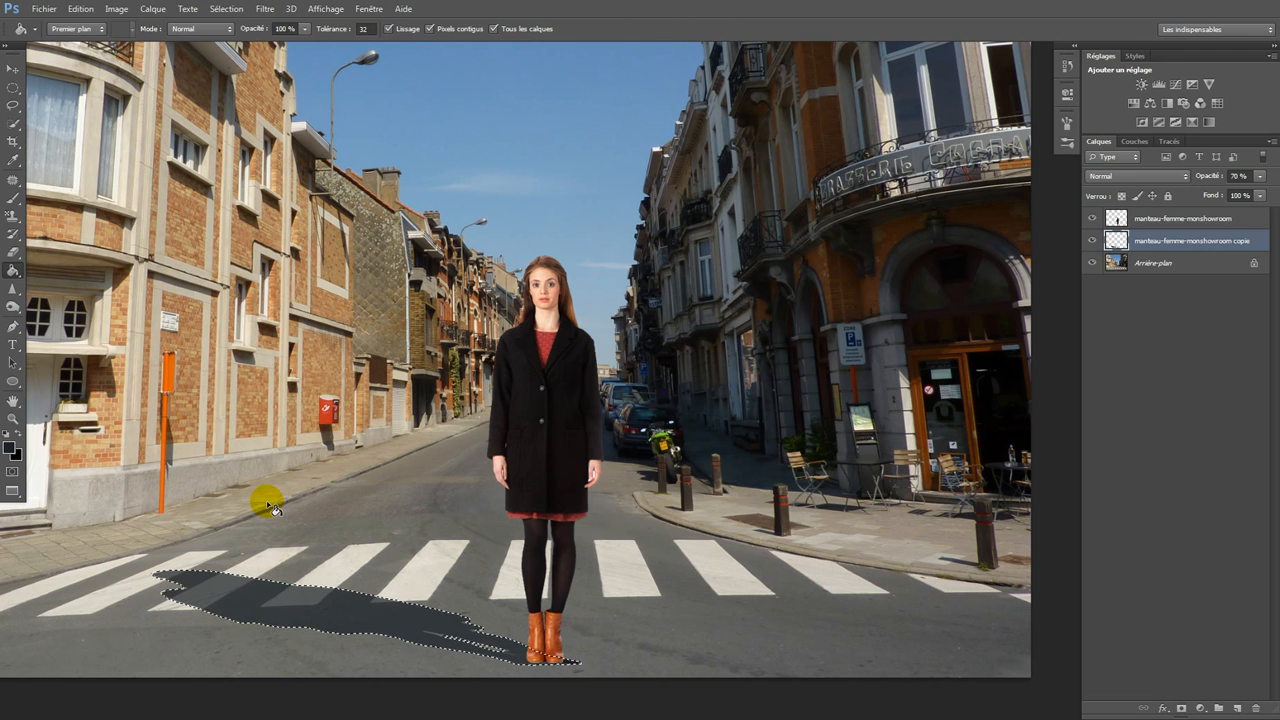
left_click(458, 638)
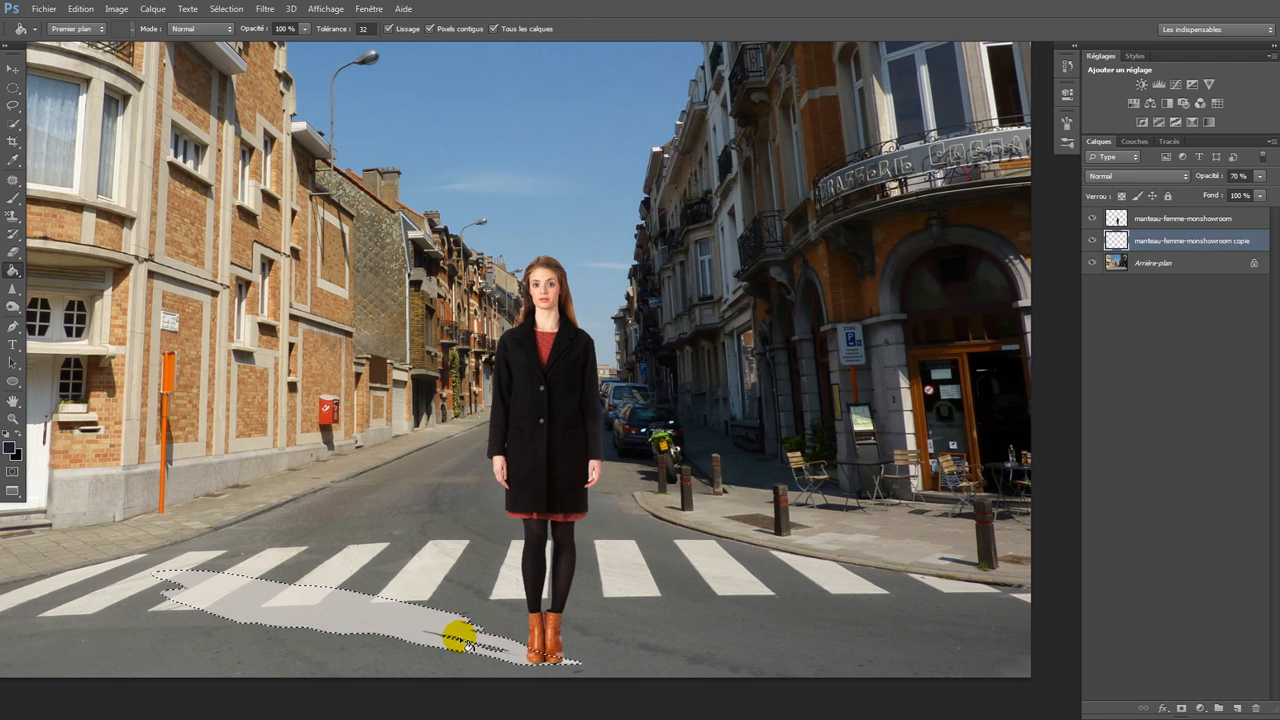
left_click(458, 638)
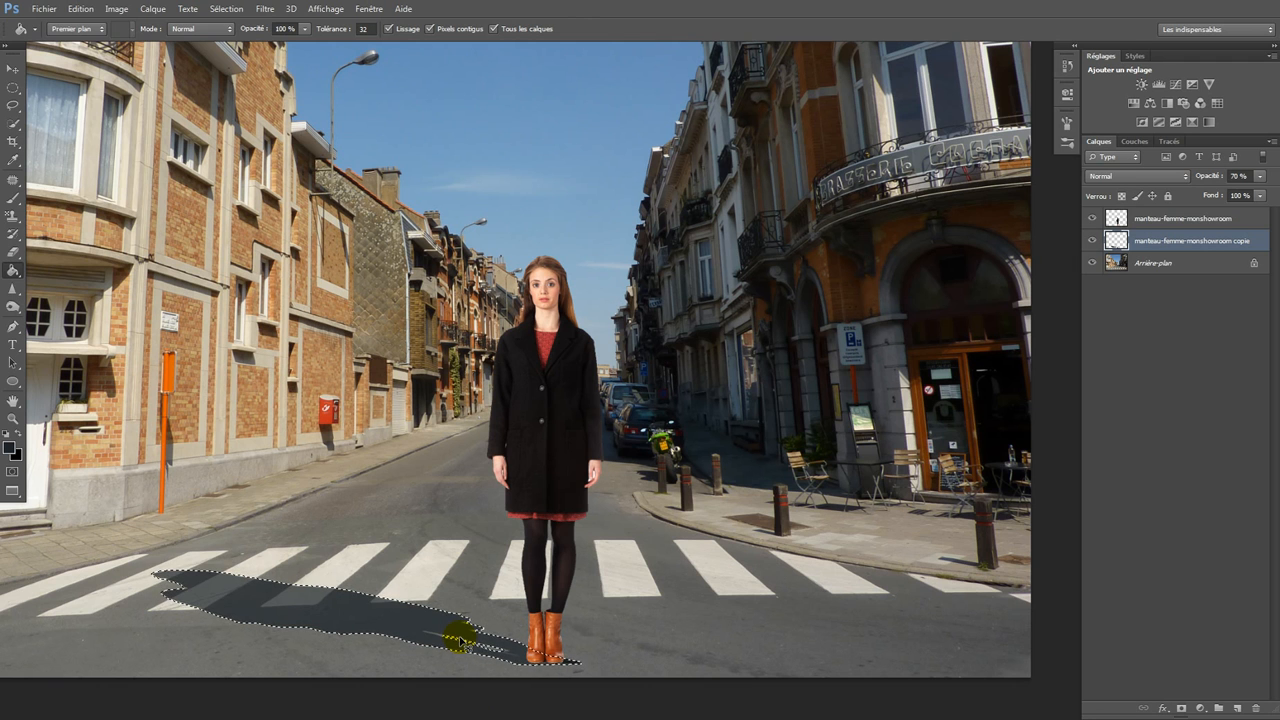
key("ctrl+shift+i")
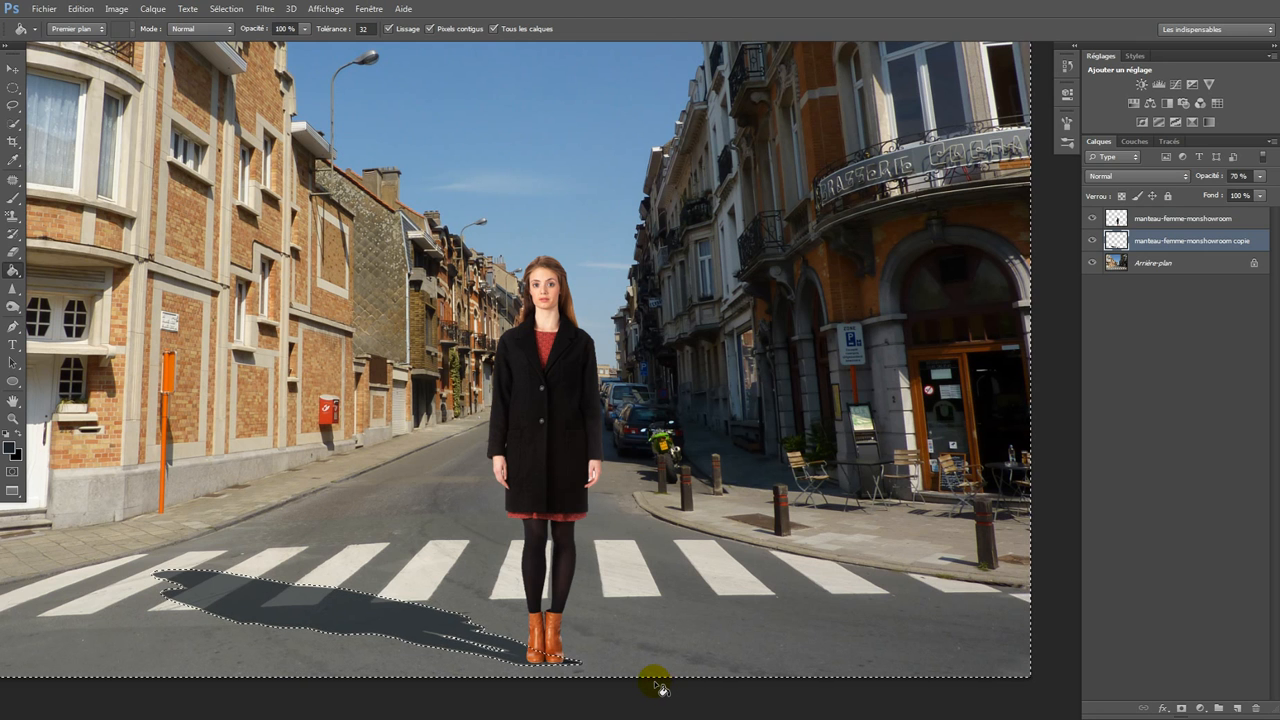
key("ctrl+d")
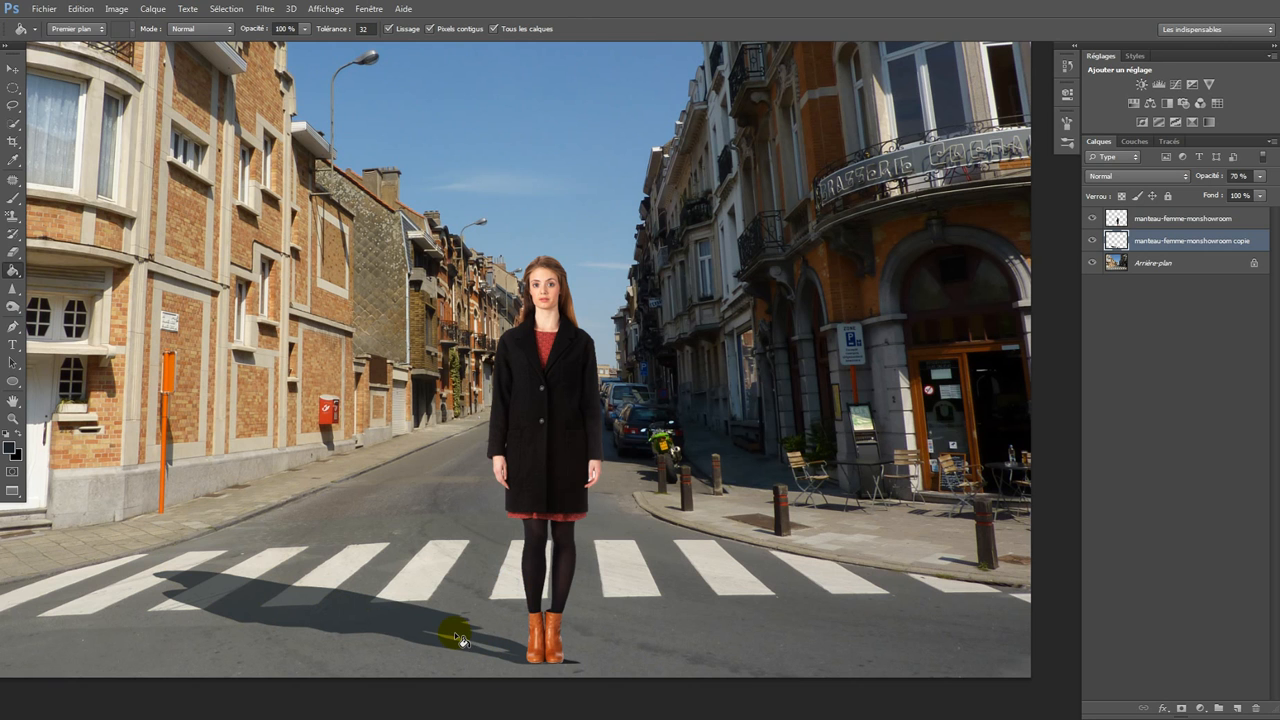
Step: Load the outline of the manteau-femme-monshowroom copie shadow layer as a selection
left_click(1114, 260)
left_click(1112, 245)
key("space")
double_click(1097, 247)
left_click(1190, 410)
left_click(1114, 242, "ctrl")
Step: Feather the shadow's selection by 2 pixels, clear and refill the shadow within it for a softer edge, and deselect
left_click(265, 8)
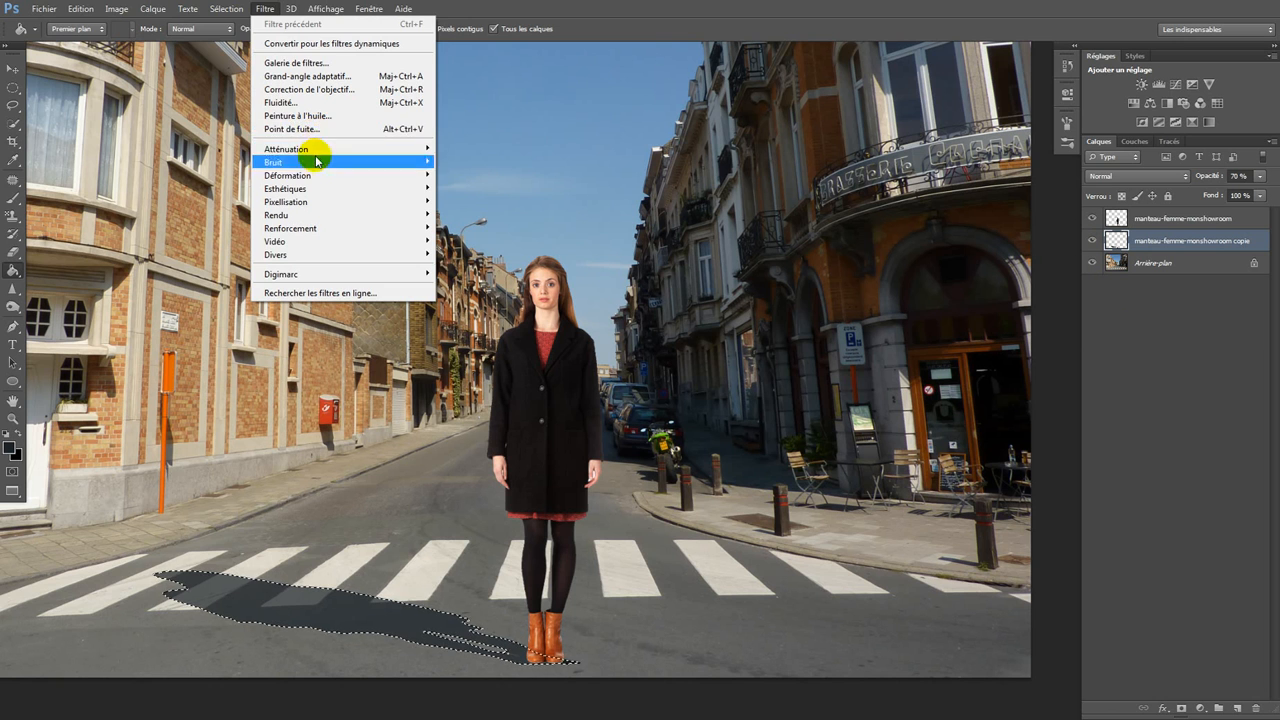
mouse_move(226, 8)
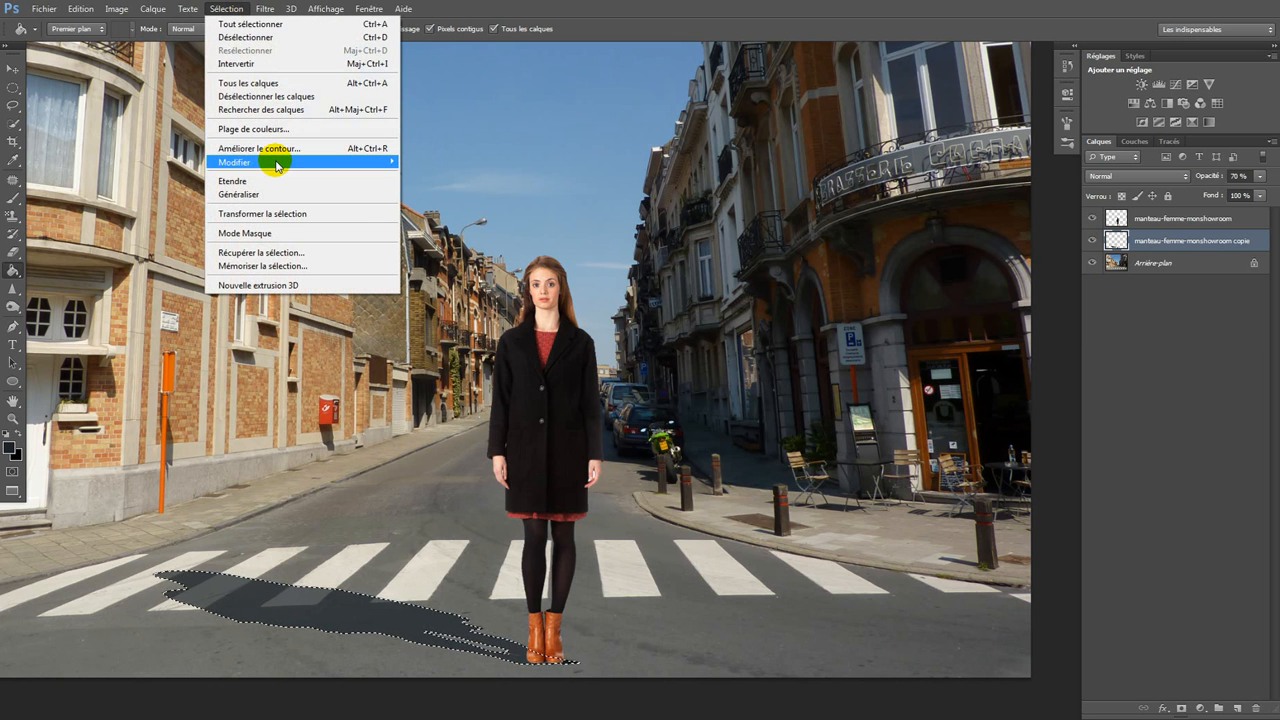
mouse_move(277, 164)
left_click(461, 222)
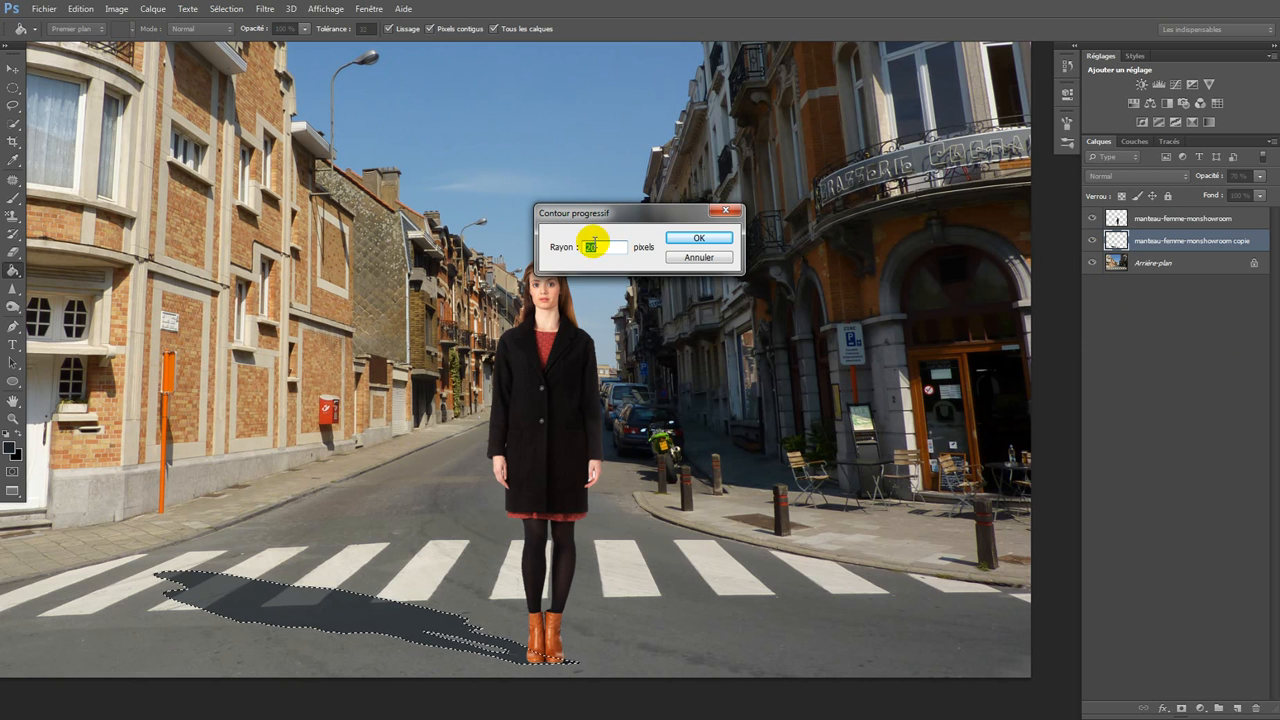
key("BackSpace")
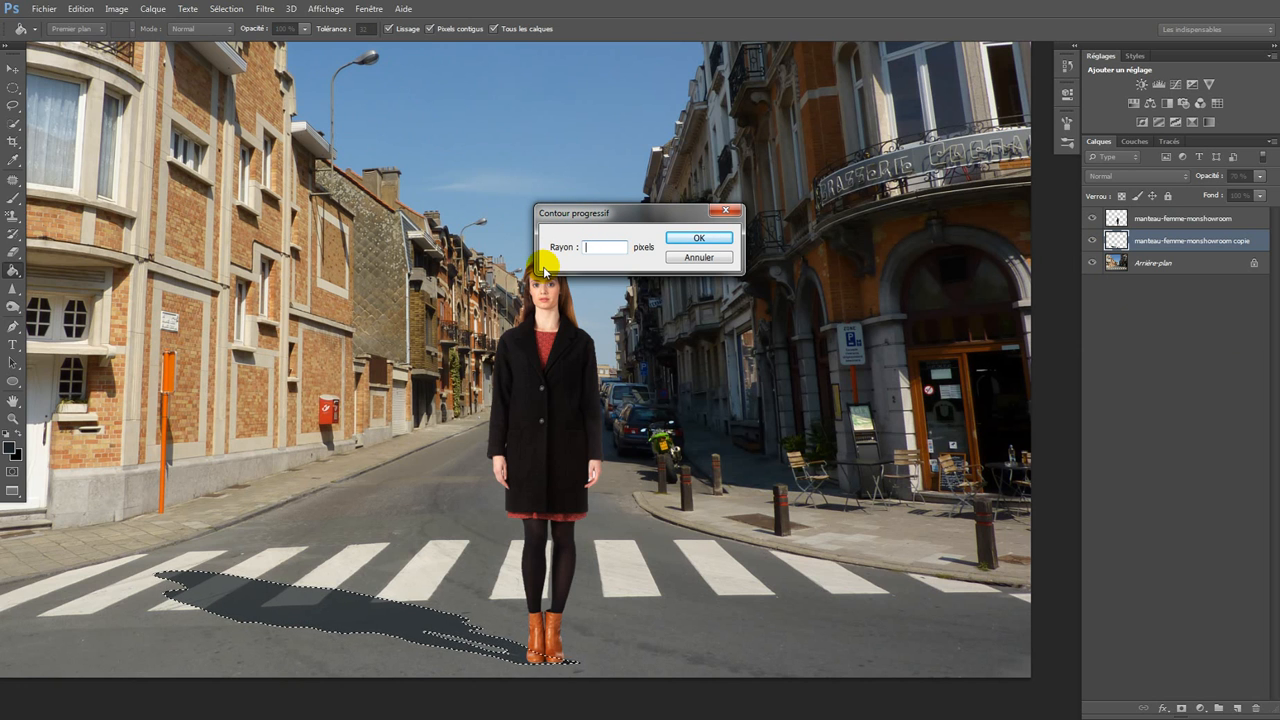
type("2")
key("Return")
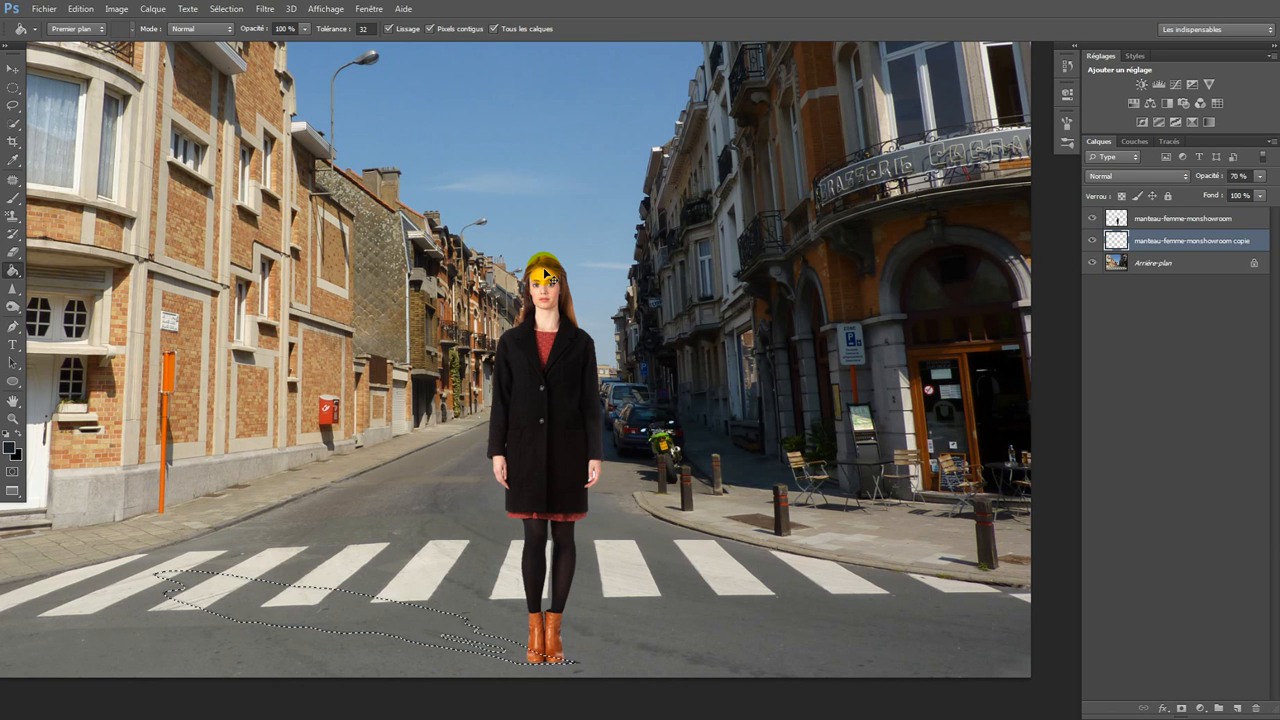
key("ctrl+d")
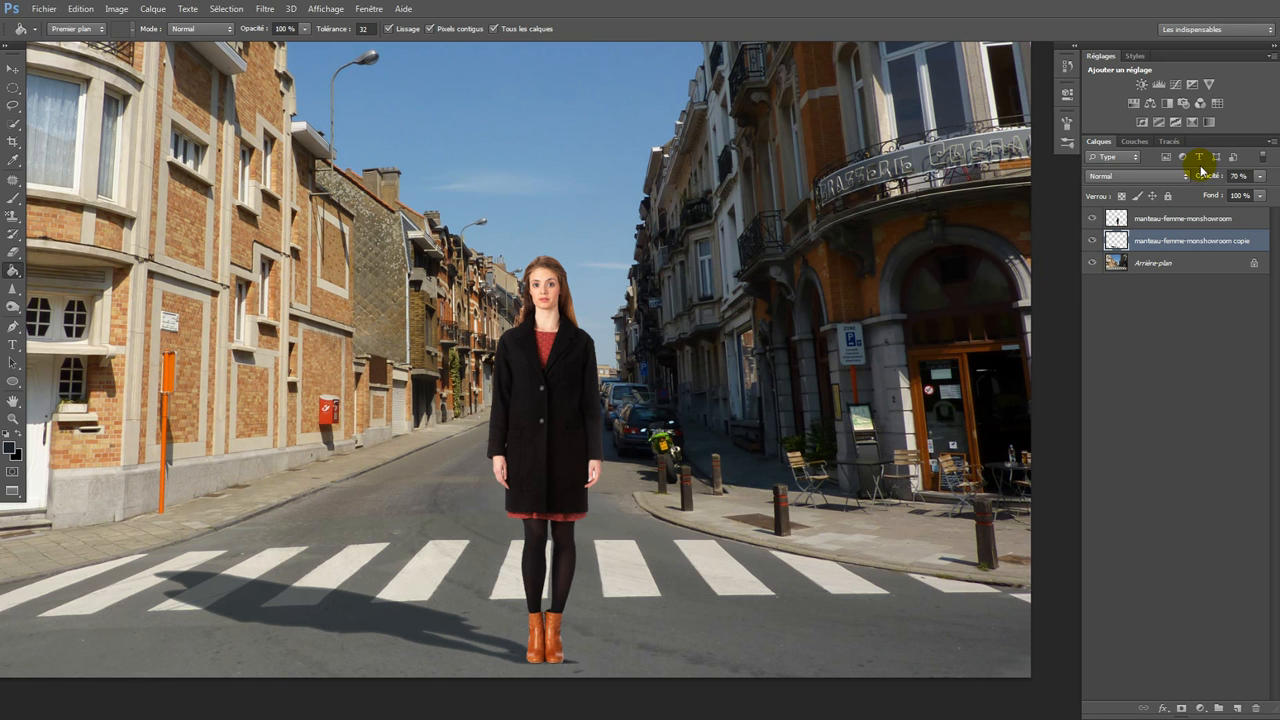
Step: Lower the shadow layer's opacity to 54% and switch its blend mode to Teinte
left_click_drag(1202, 176, 1193, 177)
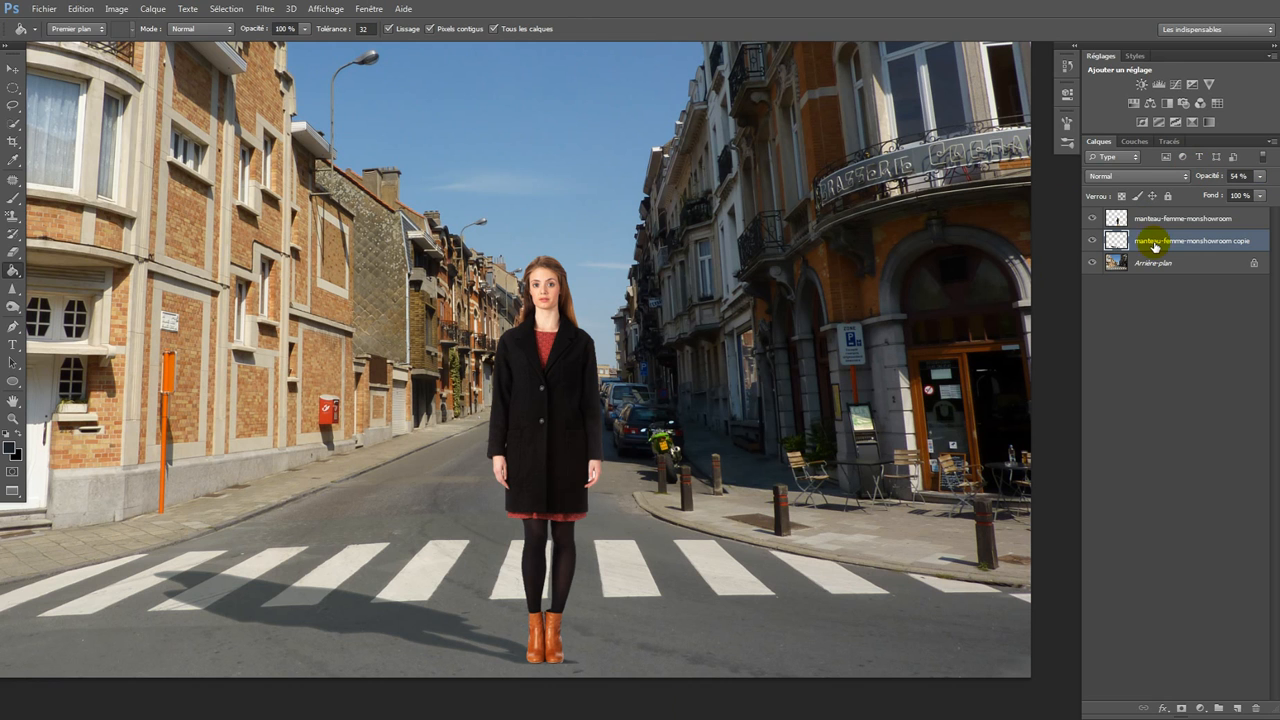
left_click(1168, 178)
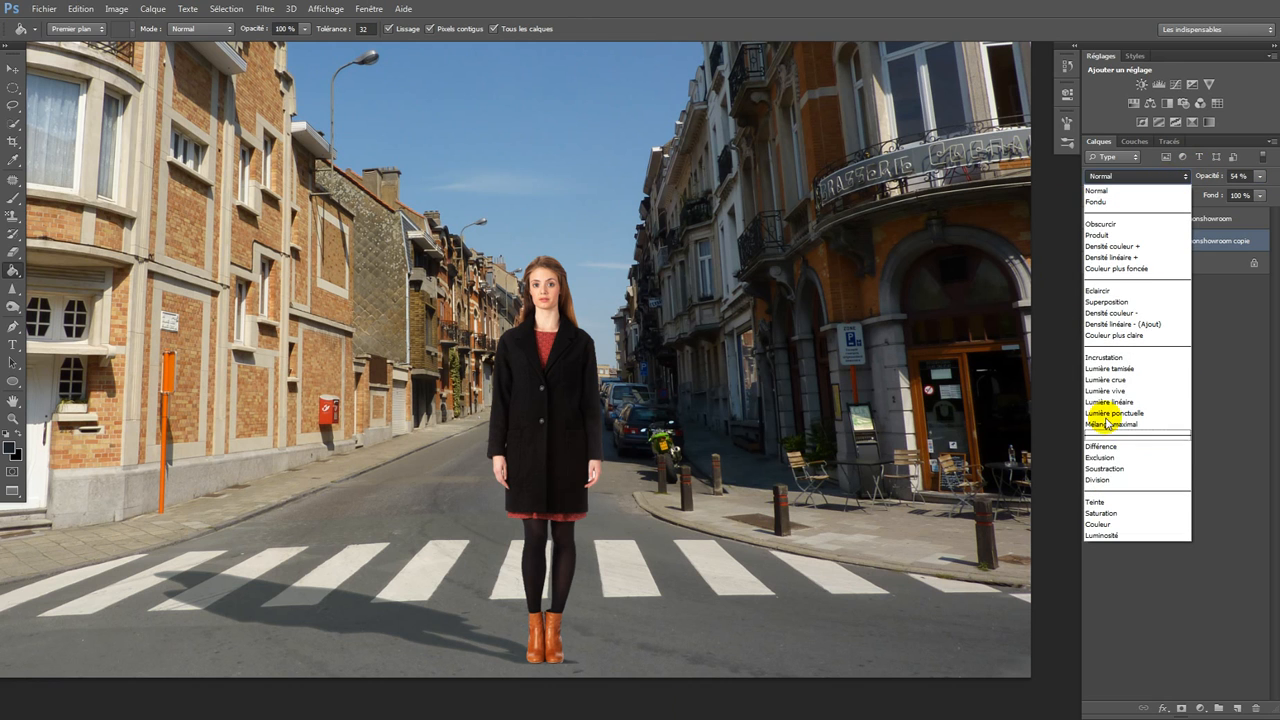
left_click(1118, 502)
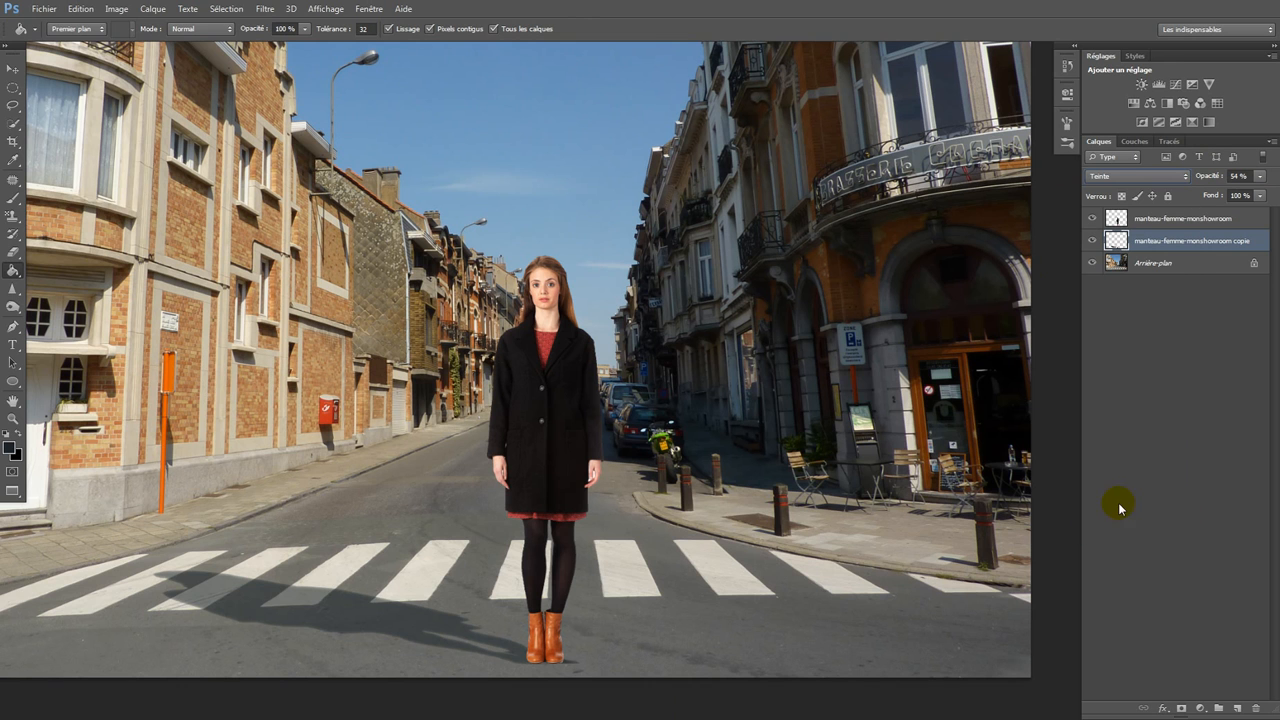
Step: Try the Soustraction, Lumière vive and Lumière crue blend modes on the shadow layer and settle on Lumière tamisée
key("Up")
key("Up")
key("Up")
key("Down")
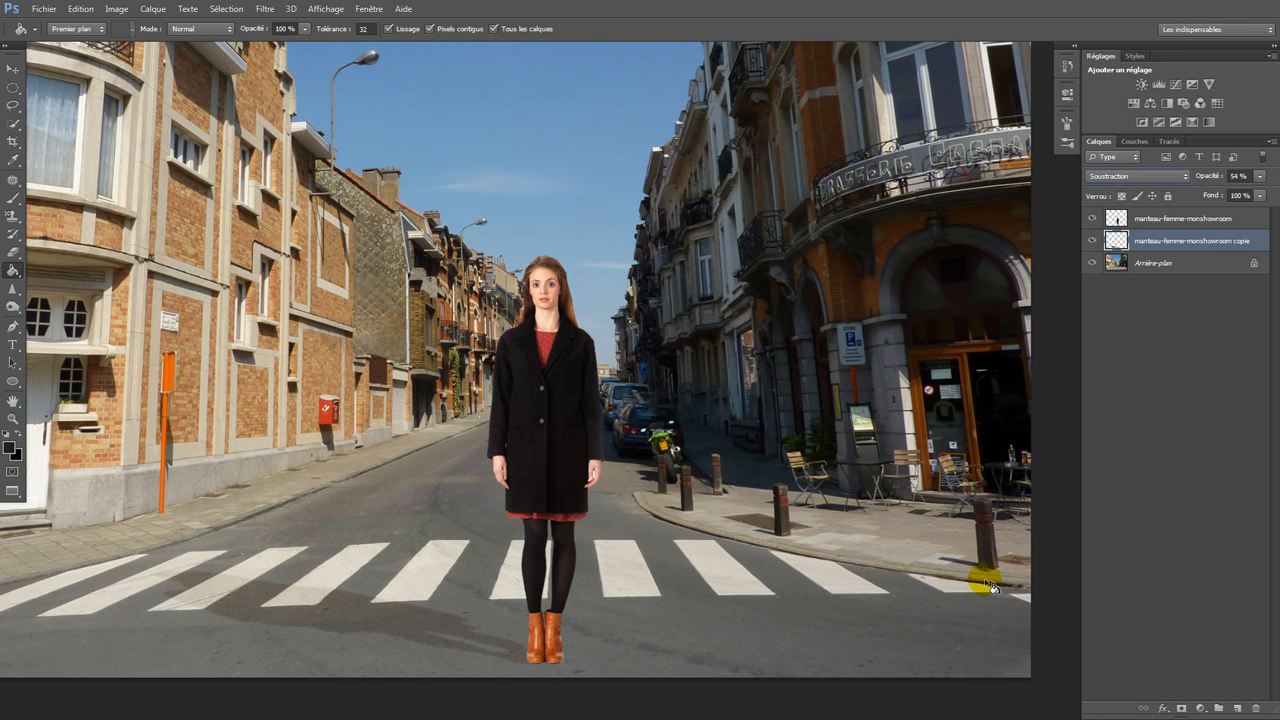
key("Up")
key("Up")
key("Up")
key("Up")
key("Up")
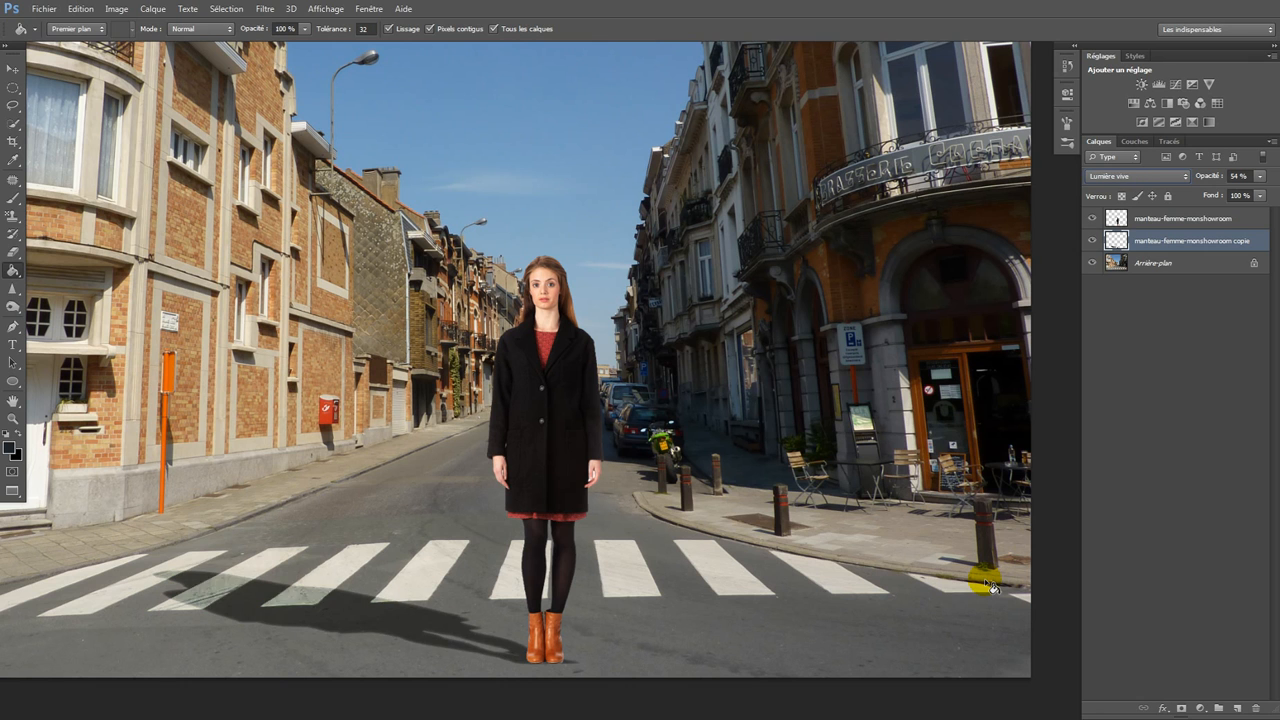
key("Up")
key("Up")
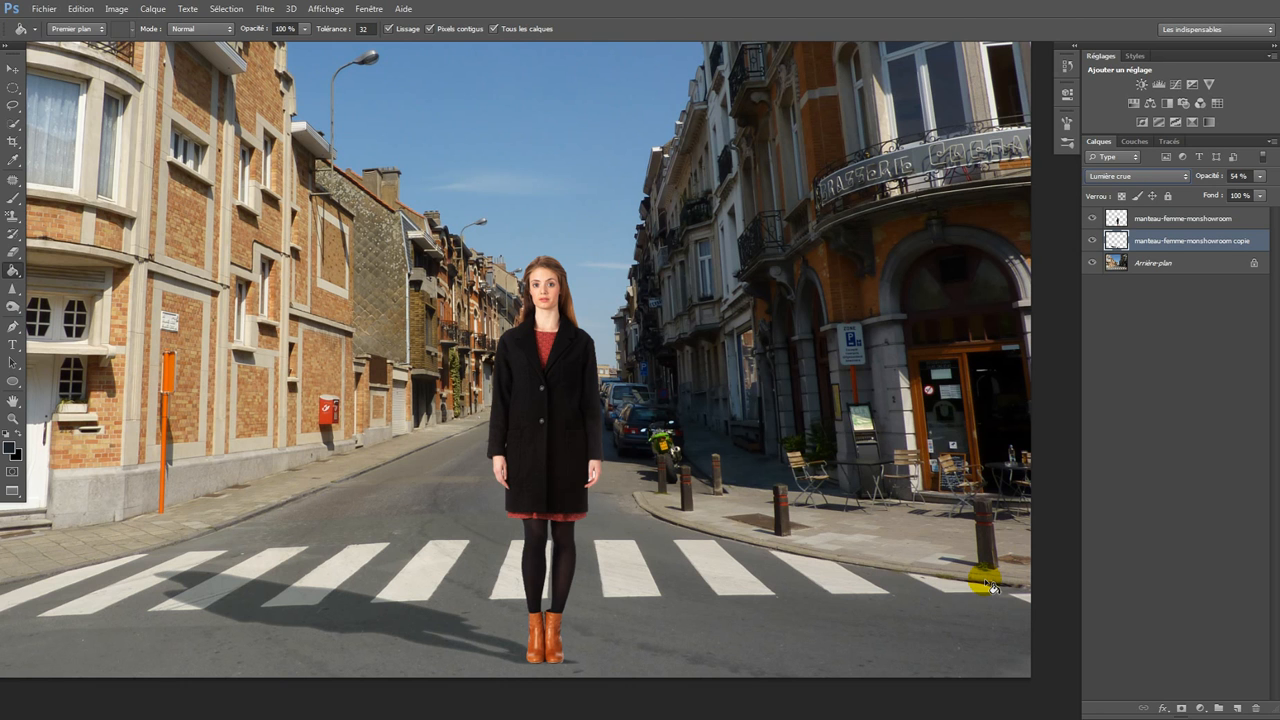
key("Up")
key("Up")
key("Up")
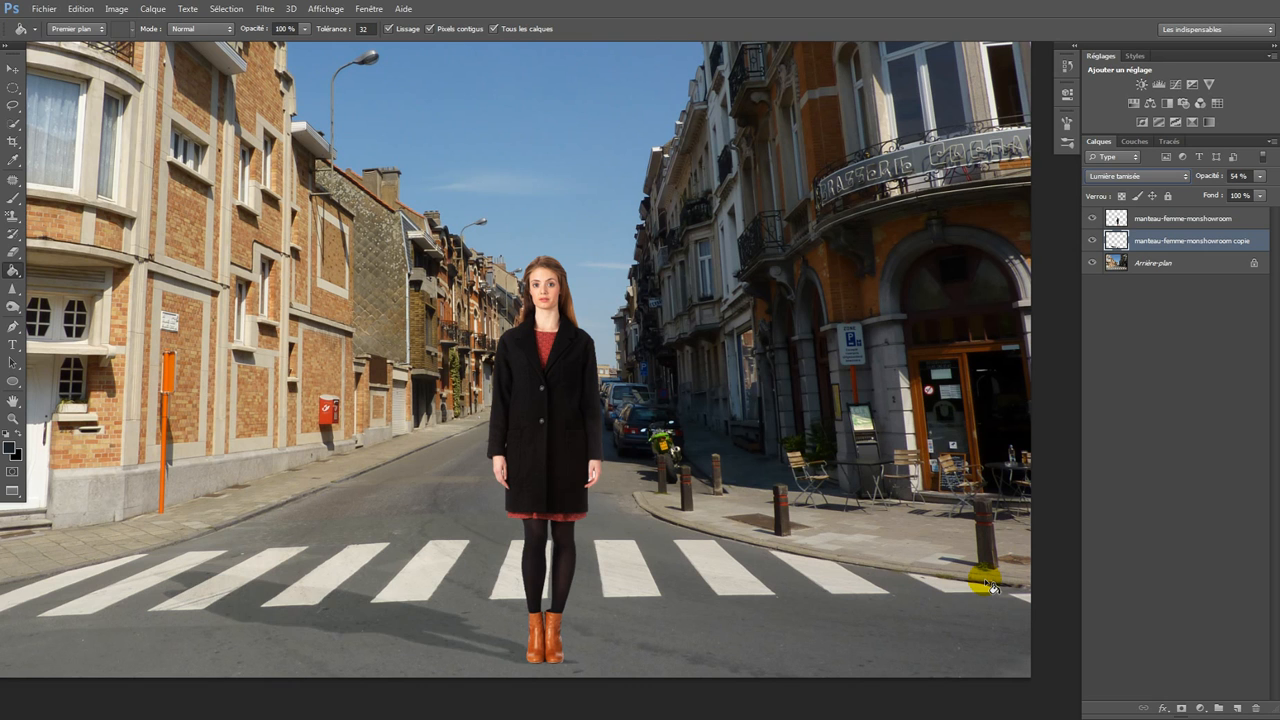
Step: Compare the Incrustation and Lumière ponctuelle blend modes on the shadow layer and return it to Lumière tamisée
key("Down")
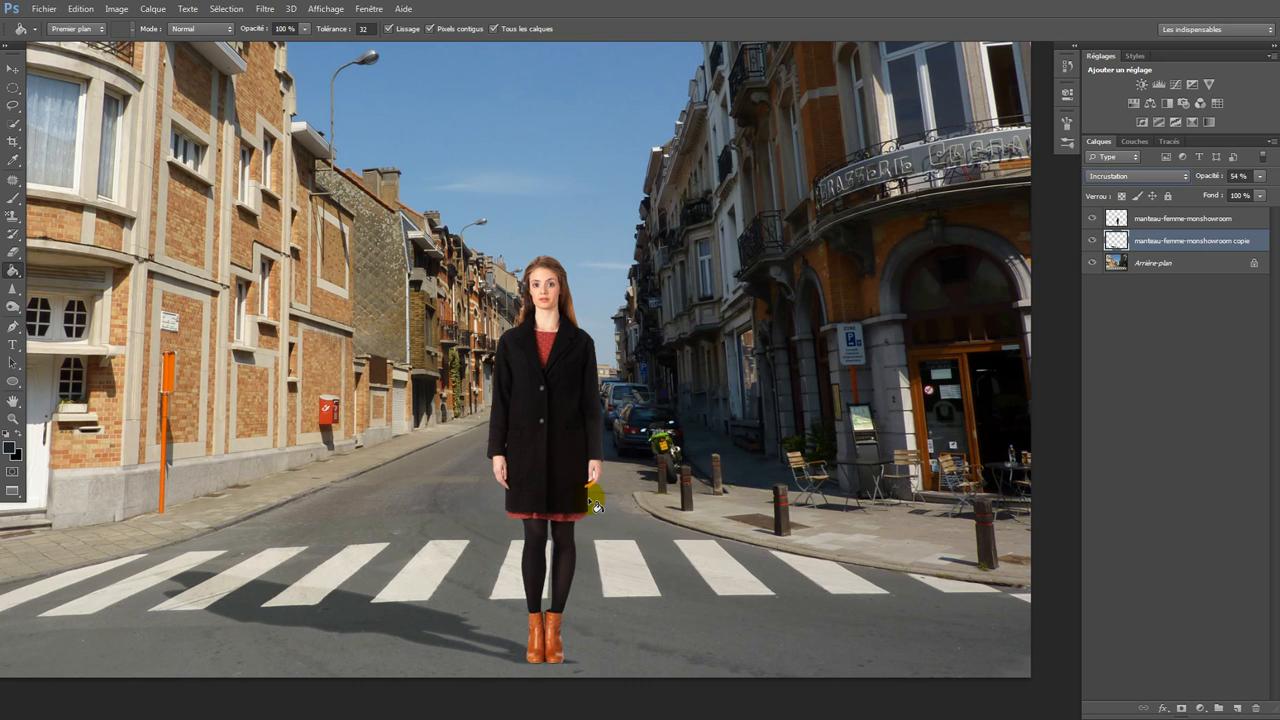
key("Down")
key("Down")
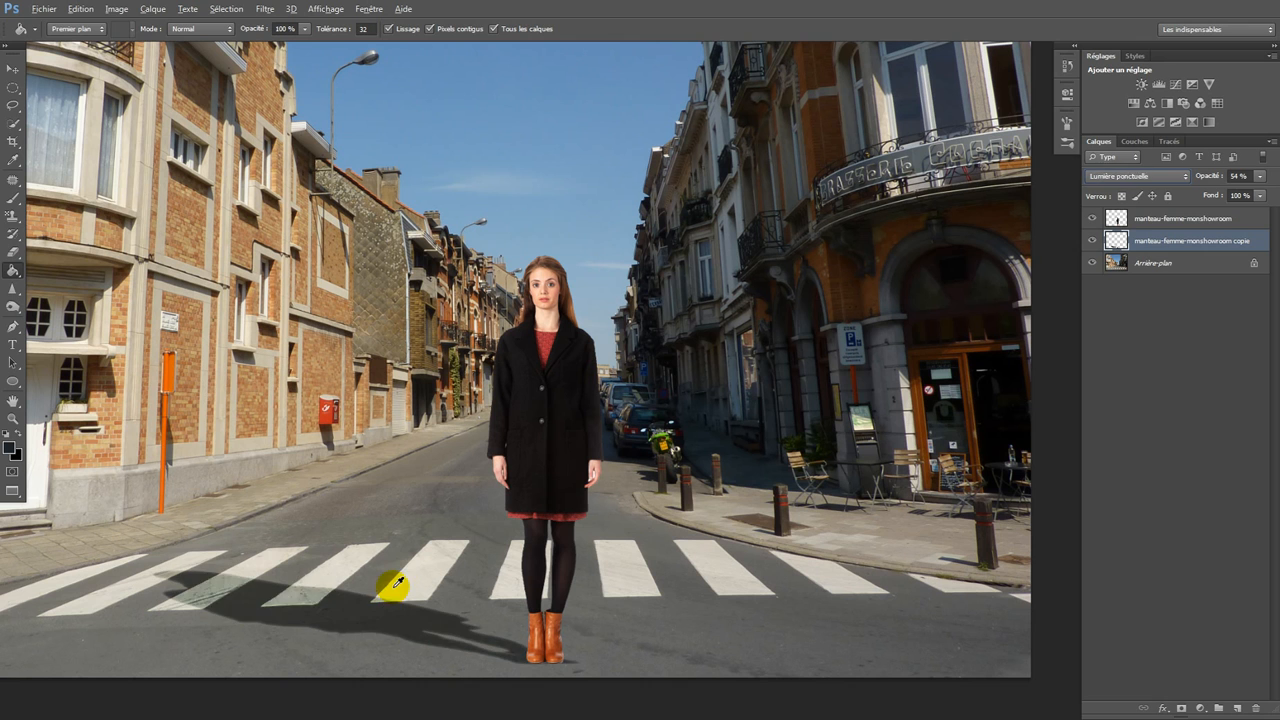
key("Up")
key("Up")
key("Up")
key("Down")
key("Down")
key("alt")
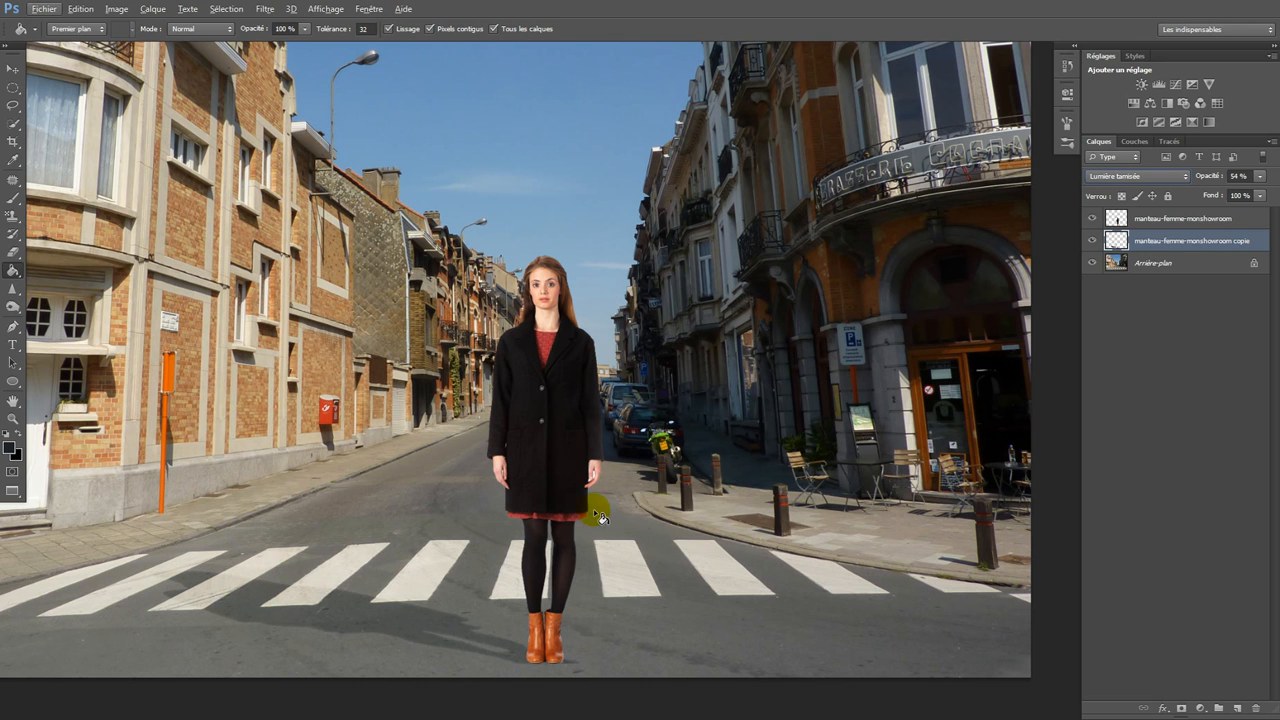
Step: Hide the shadow and woman layers to compare the composite with the original street photo, and show both layers again
left_click(1090, 244)
left_click(1090, 244)
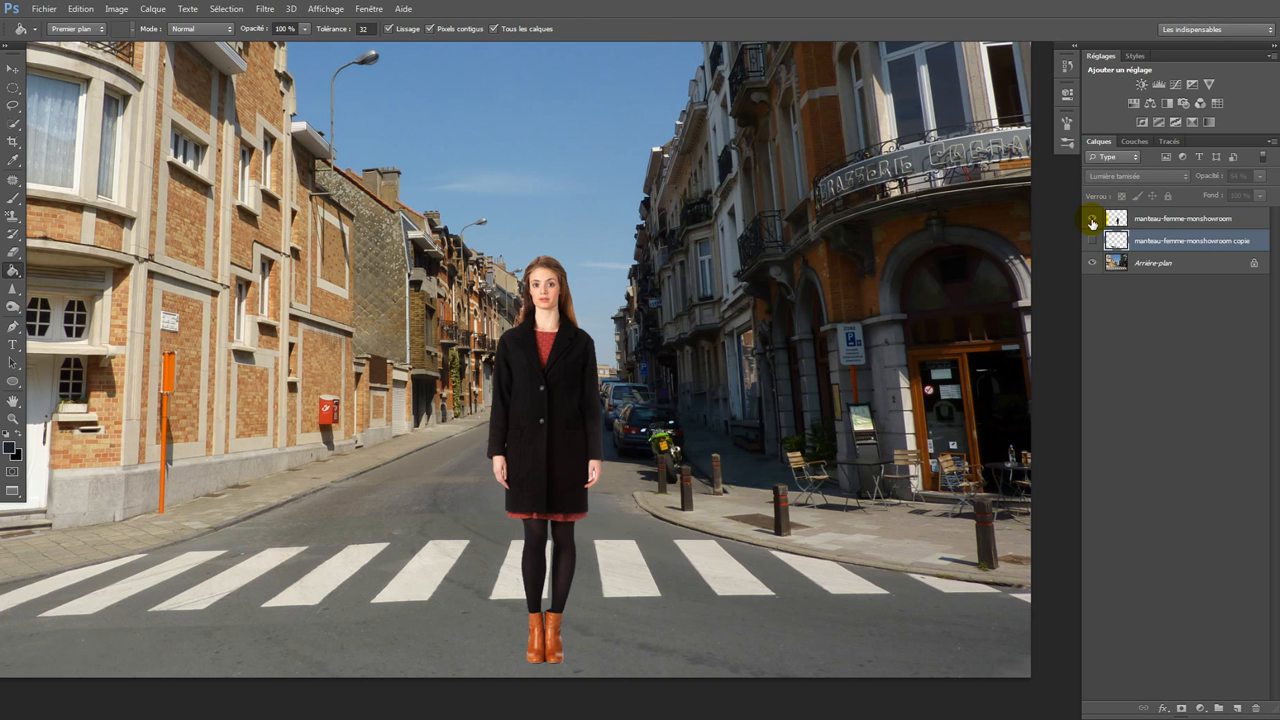
left_click(1092, 219)
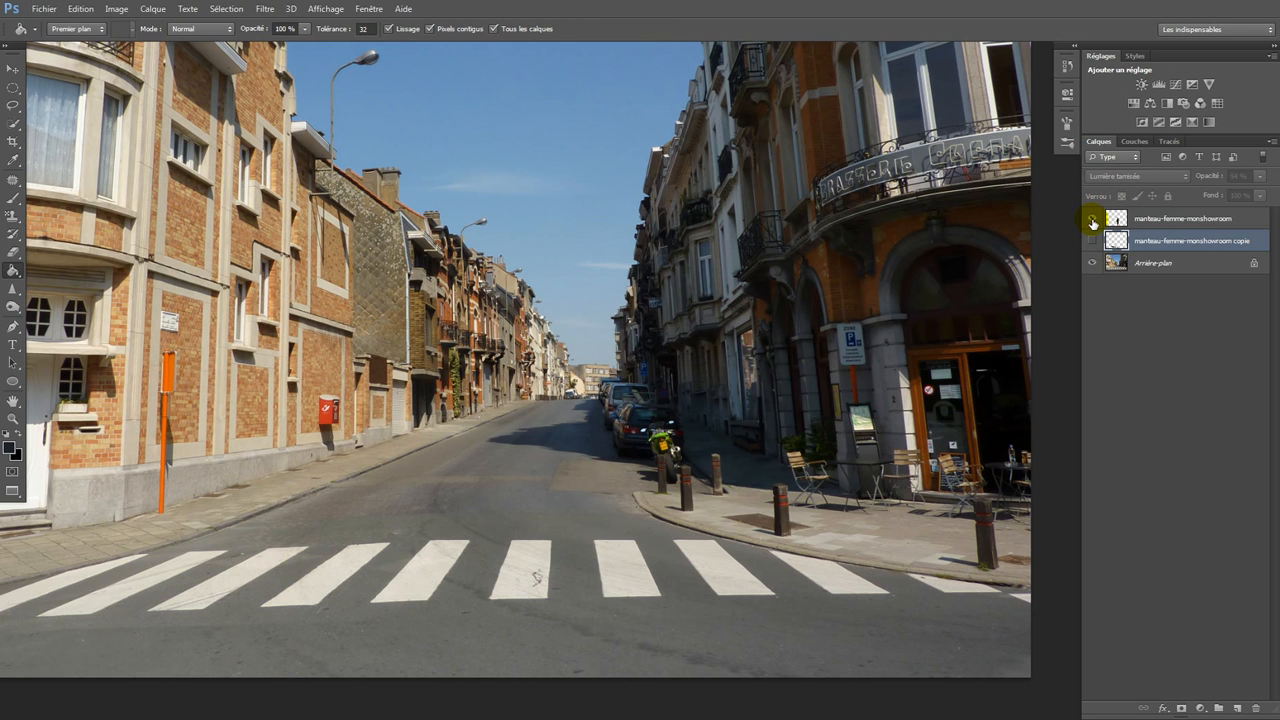
left_click(1092, 219)
left_click(1091, 241)
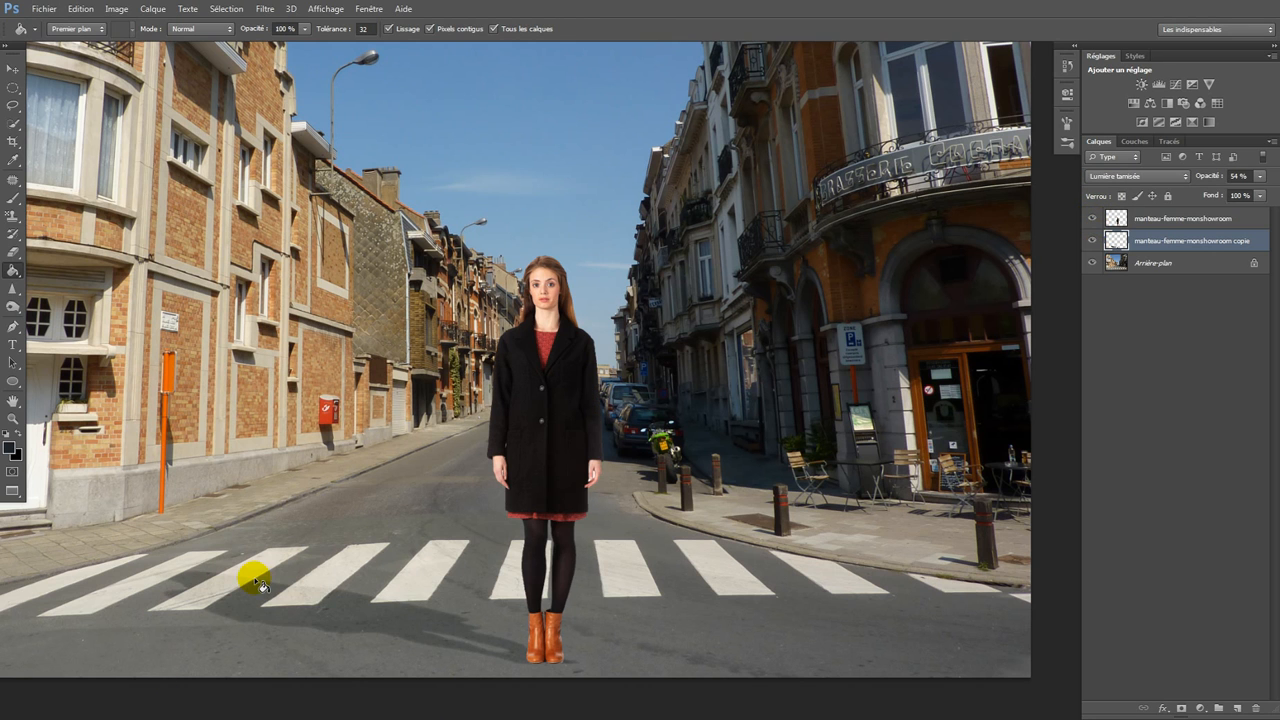